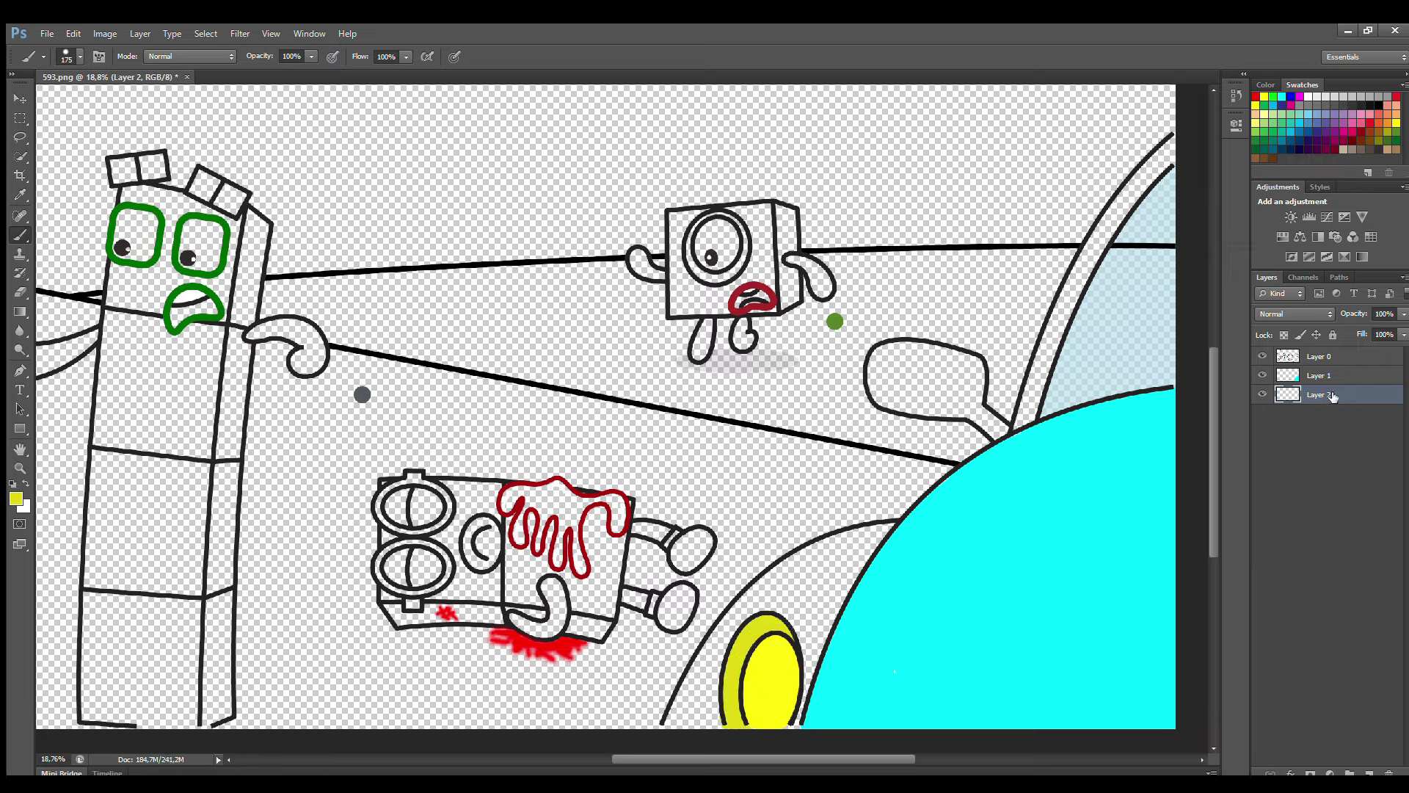
Add a new layer at the bottom of the stack and paint the car's front fender in a slightly darker turquoise
{"action": "left_click", "coordinate": [1369, 772]}
{"action": "key", "text": "i"}
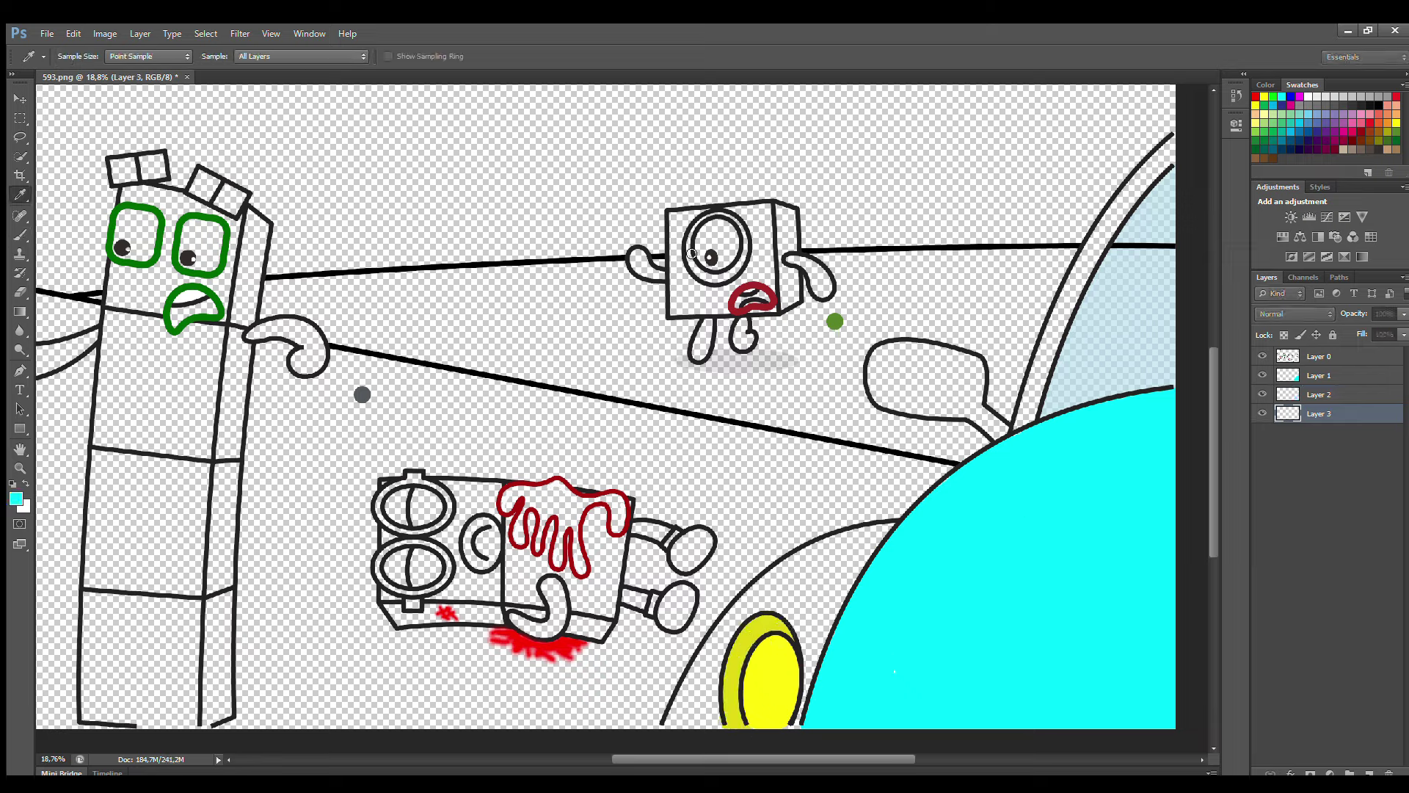
{"action": "left_click", "coordinate": [21, 235]}
{"action": "mouse_move", "coordinate": [901, 522]}
{"action": "left_mouse_down"}
{"action": "mouse_move", "coordinate": [767, 593]}
{"action": "mouse_move", "coordinate": [682, 715]}
{"action": "mouse_move", "coordinate": [851, 580]}
{"action": "mouse_move", "coordinate": [733, 674]}
{"action": "left_mouse_up"}
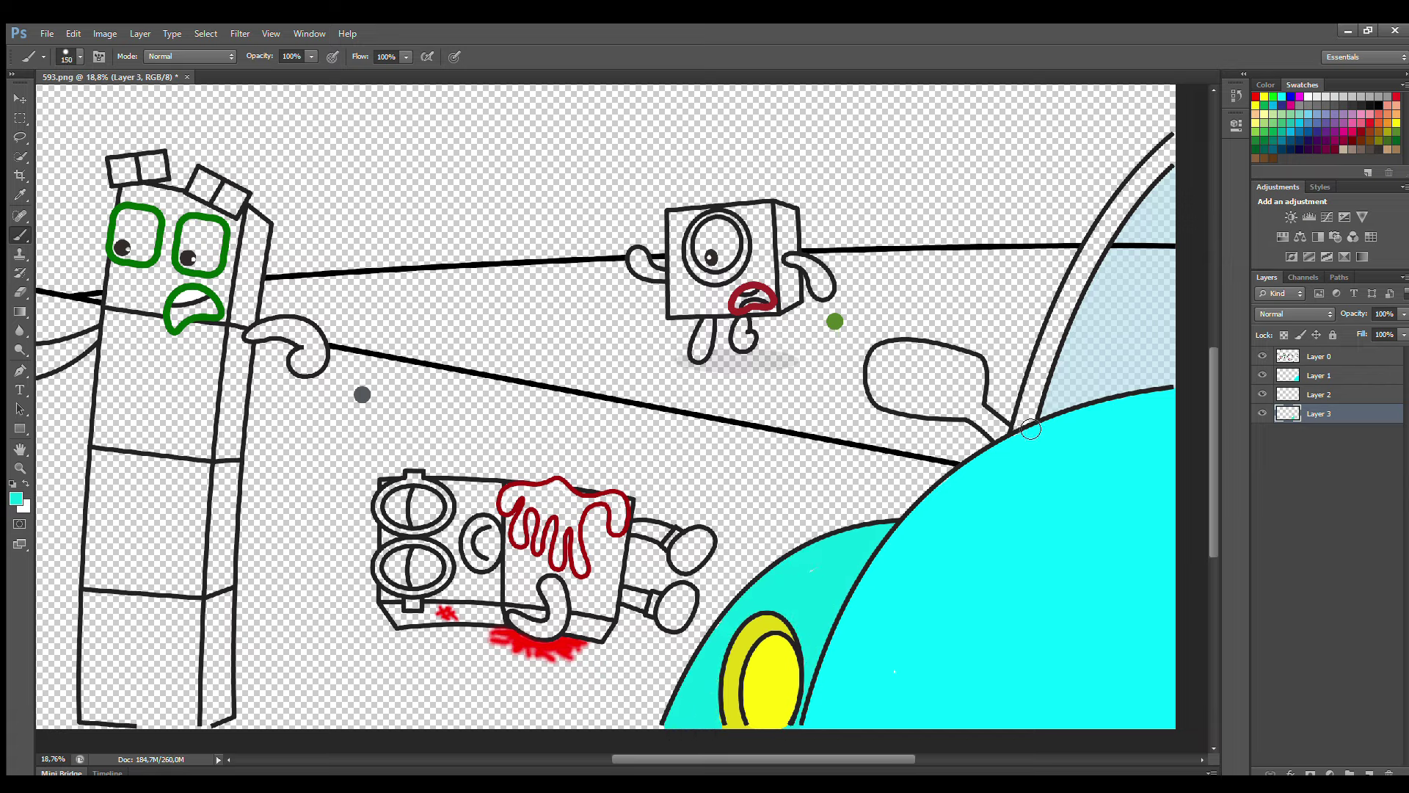
Paint the car's windshield pillar and side mirror in the same turquoise on Layer 3
{"action": "mouse_move", "coordinate": [1031, 430]}
{"action": "left_mouse_down"}
{"action": "mouse_move", "coordinate": [1086, 279]}
{"action": "mouse_move", "coordinate": [1182, 145]}
{"action": "mouse_move", "coordinate": [1128, 214]}
{"action": "left_mouse_up"}
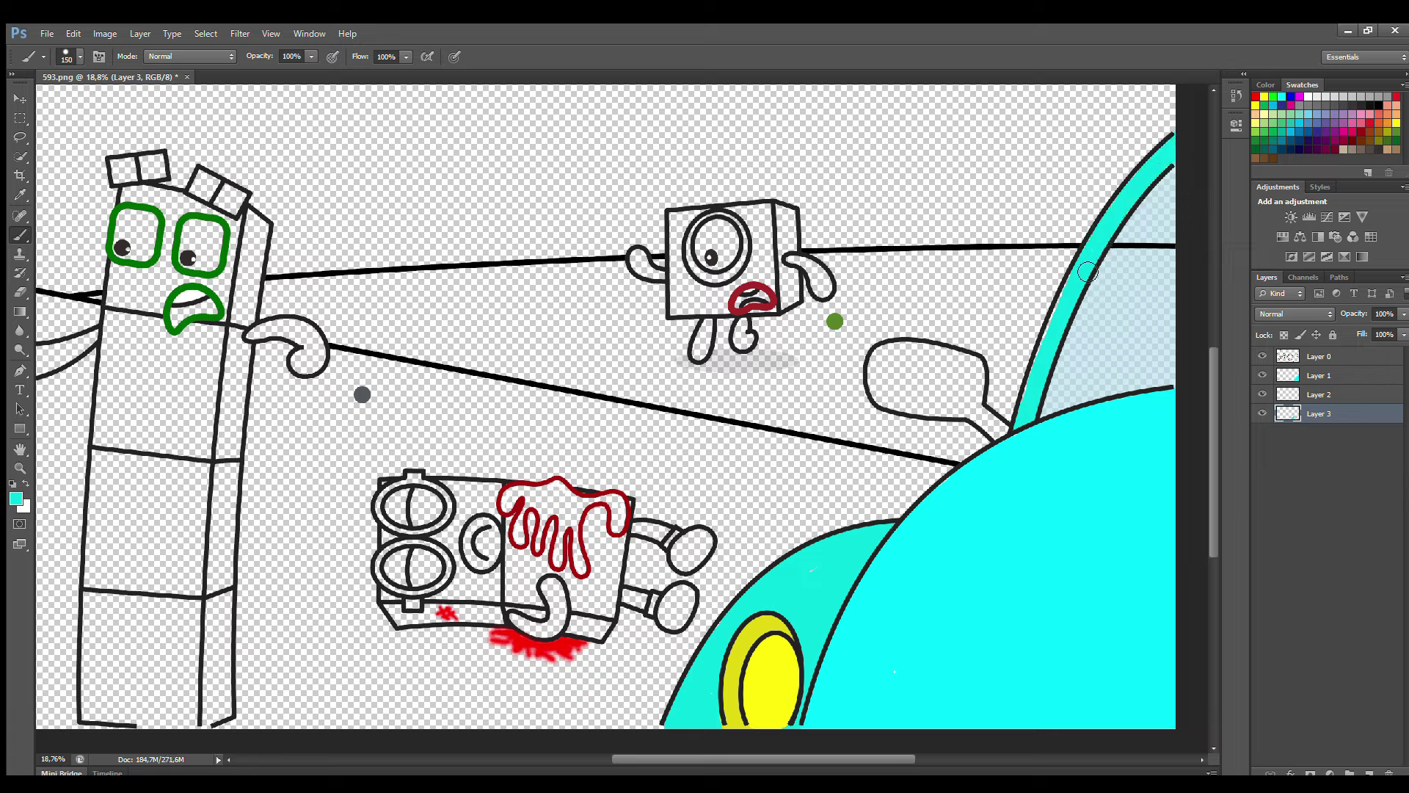
{"action": "left_click", "coordinate": [1005, 438]}
{"action": "mouse_move", "coordinate": [1005, 439]}
{"action": "left_mouse_down"}
{"action": "mouse_move", "coordinate": [975, 370]}
{"action": "mouse_move", "coordinate": [893, 357]}
{"action": "mouse_move", "coordinate": [881, 373]}
{"action": "mouse_move", "coordinate": [886, 405]}
{"action": "mouse_move", "coordinate": [1012, 437]}
{"action": "mouse_move", "coordinate": [899, 393]}
{"action": "mouse_move", "coordinate": [937, 394]}
{"action": "left_mouse_up"}
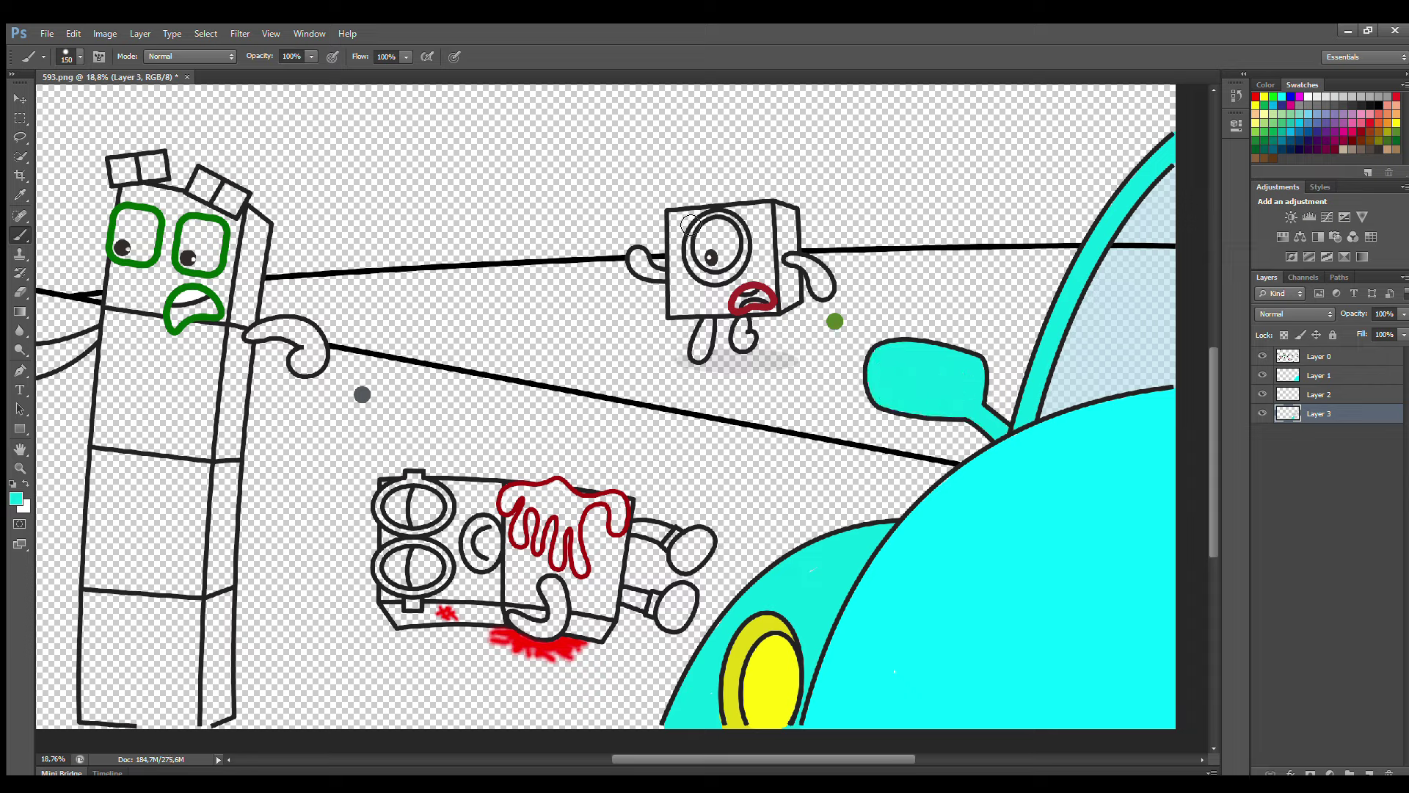
Fill the one-eyed cube character's eye with white on Layer 1
{"action": "left_click", "coordinate": [1347, 375]}
{"action": "left_click", "coordinate": [1303, 121]}
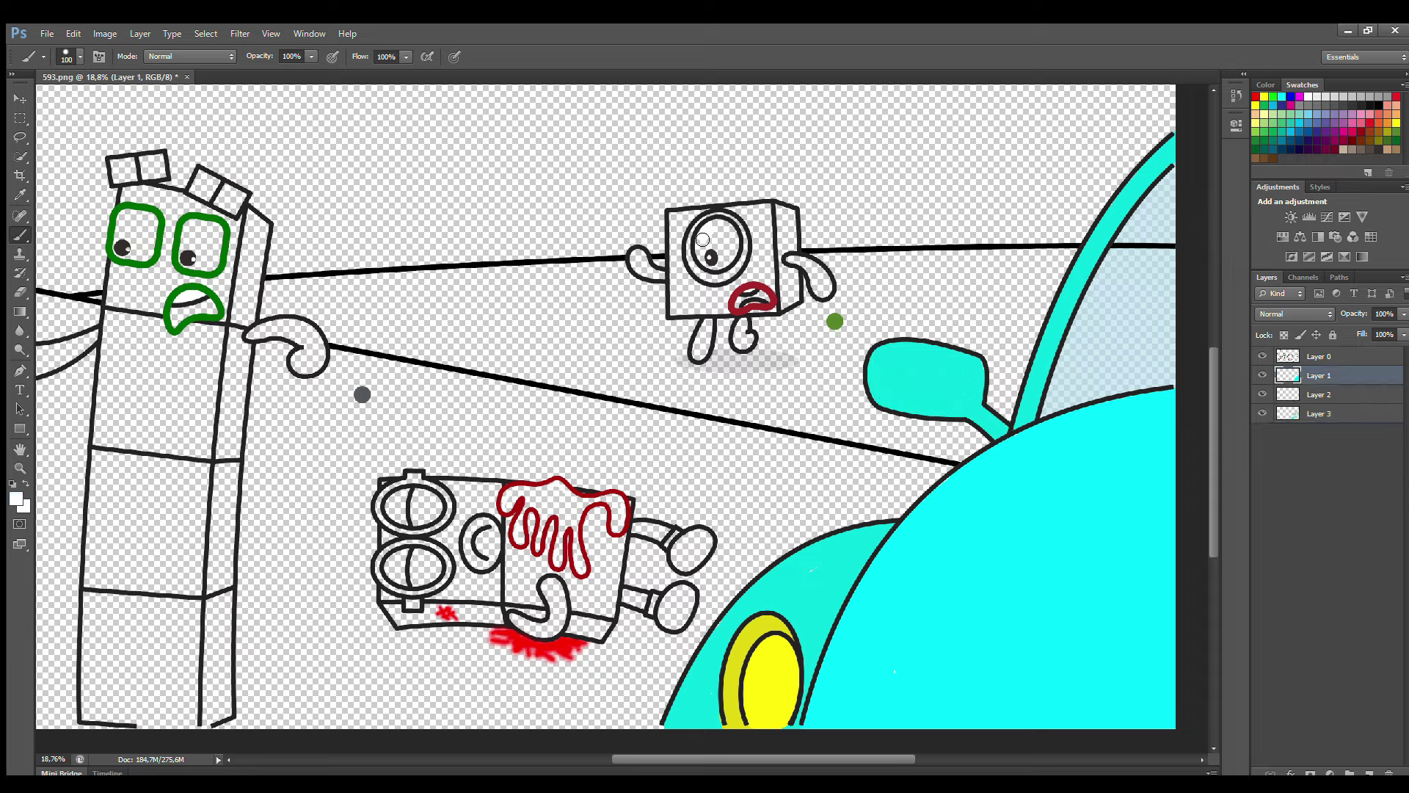
{"action": "mouse_move", "coordinate": [702, 239]}
{"action": "left_mouse_down"}
{"action": "mouse_move", "coordinate": [726, 264]}
{"action": "mouse_move", "coordinate": [715, 224]}
{"action": "mouse_move", "coordinate": [720, 261]}
{"action": "left_mouse_up"}
Sample the crimson from the cube character's lips and paint its arms and legs with it
{"action": "left_click", "coordinate": [734, 298], "text": "alt"}
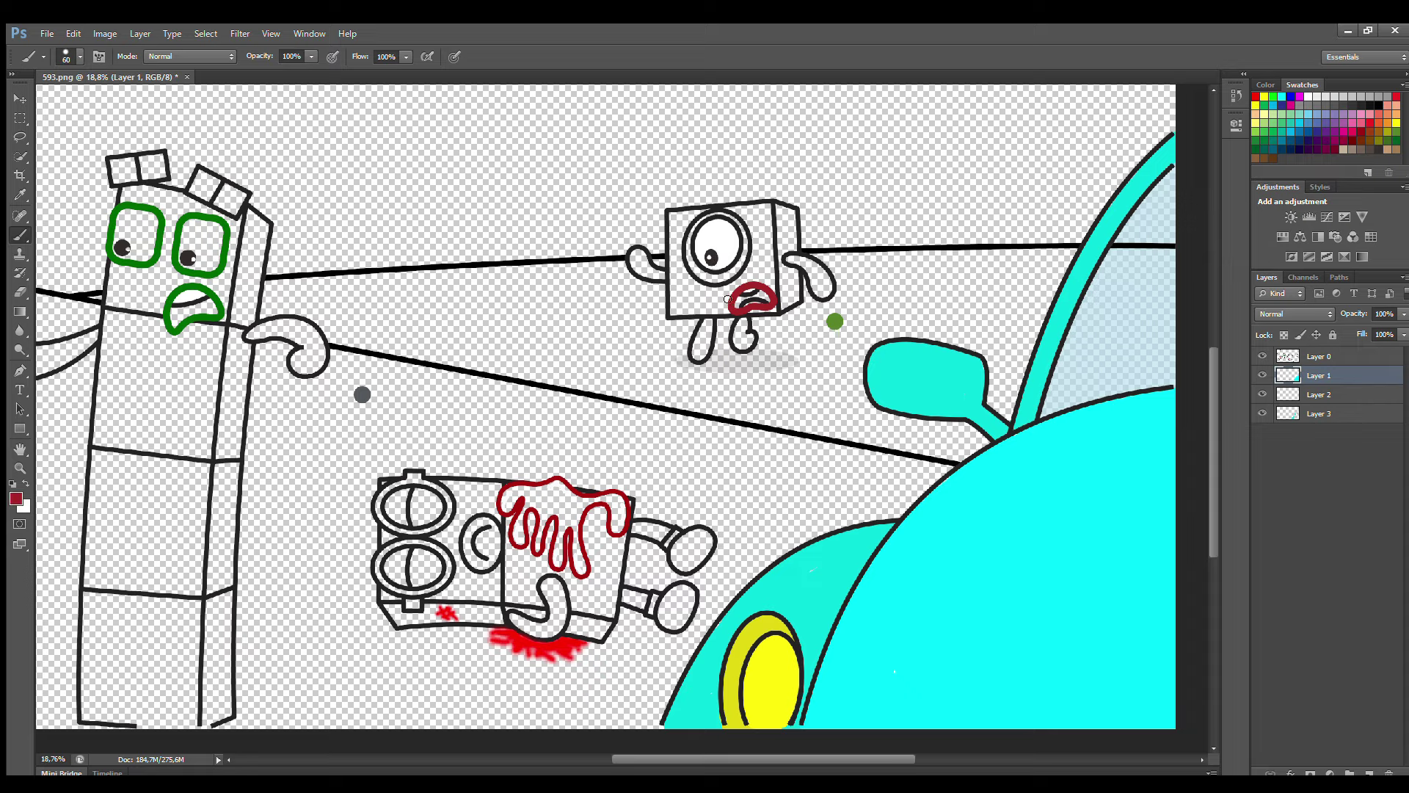
{"action": "left_click_drag", "start_coordinate": [790, 260], "coordinate": [827, 273]}
{"action": "mouse_move", "coordinate": [743, 320]}
{"action": "left_mouse_down"}
{"action": "mouse_move", "coordinate": [746, 341]}
{"action": "mouse_move", "coordinate": [708, 334]}
{"action": "left_mouse_up"}
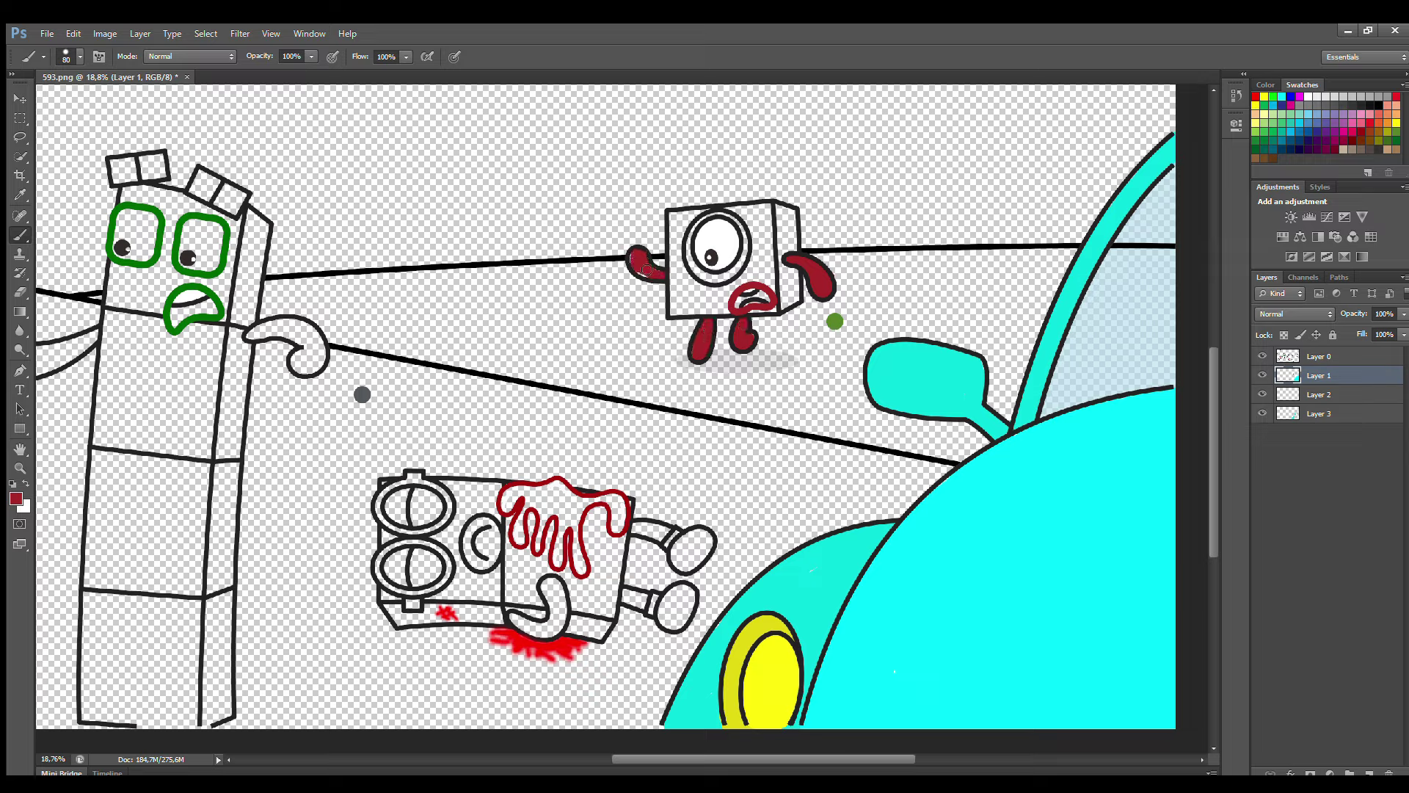
On Layer 2, paint the ring around the cube character's eye crimson and the inside of its mouth black
{"action": "key", "text": "alt+bracketleft"}
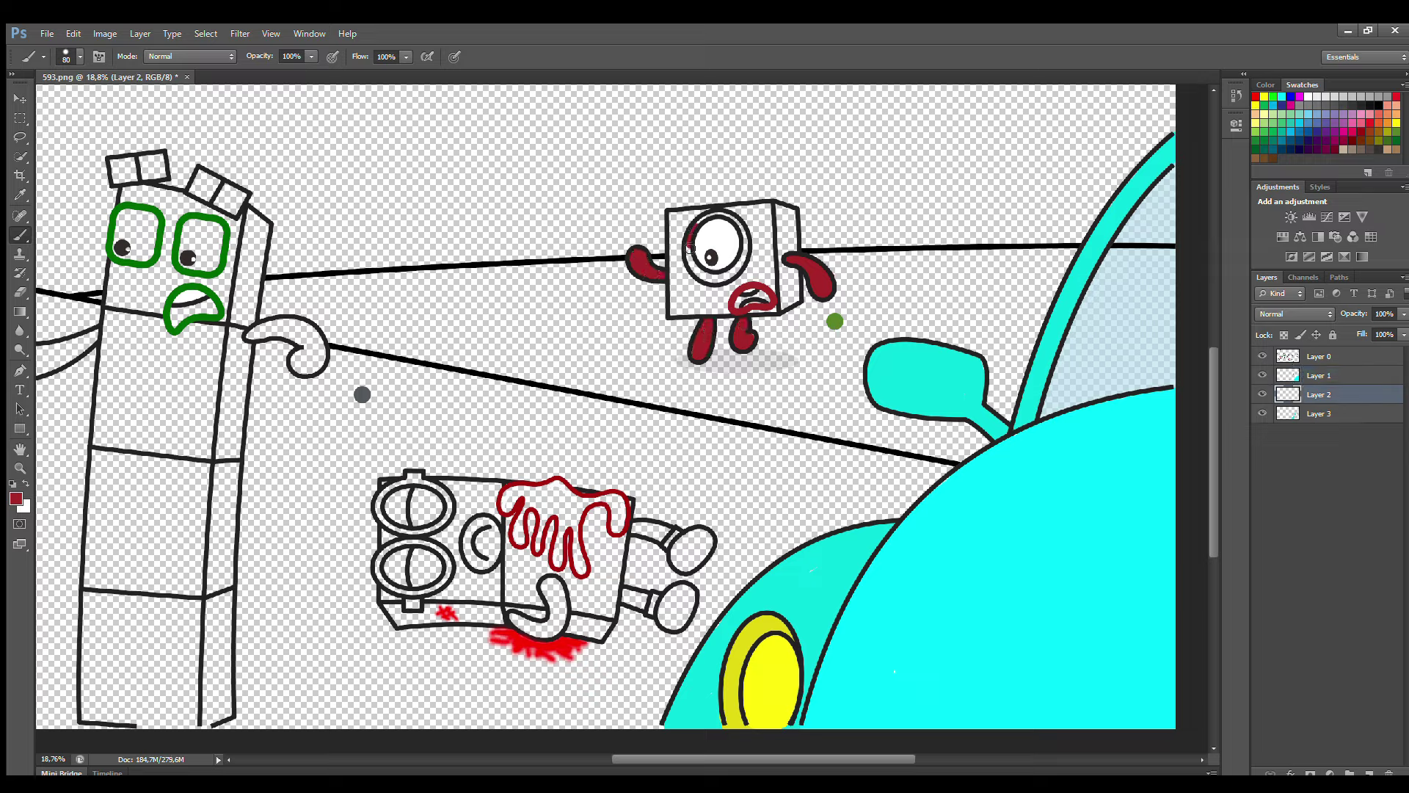
{"action": "mouse_move", "coordinate": [690, 248]}
{"action": "left_mouse_down"}
{"action": "mouse_move", "coordinate": [734, 273]}
{"action": "mouse_move", "coordinate": [743, 244]}
{"action": "left_mouse_up"}
{"action": "key", "text": "d"}
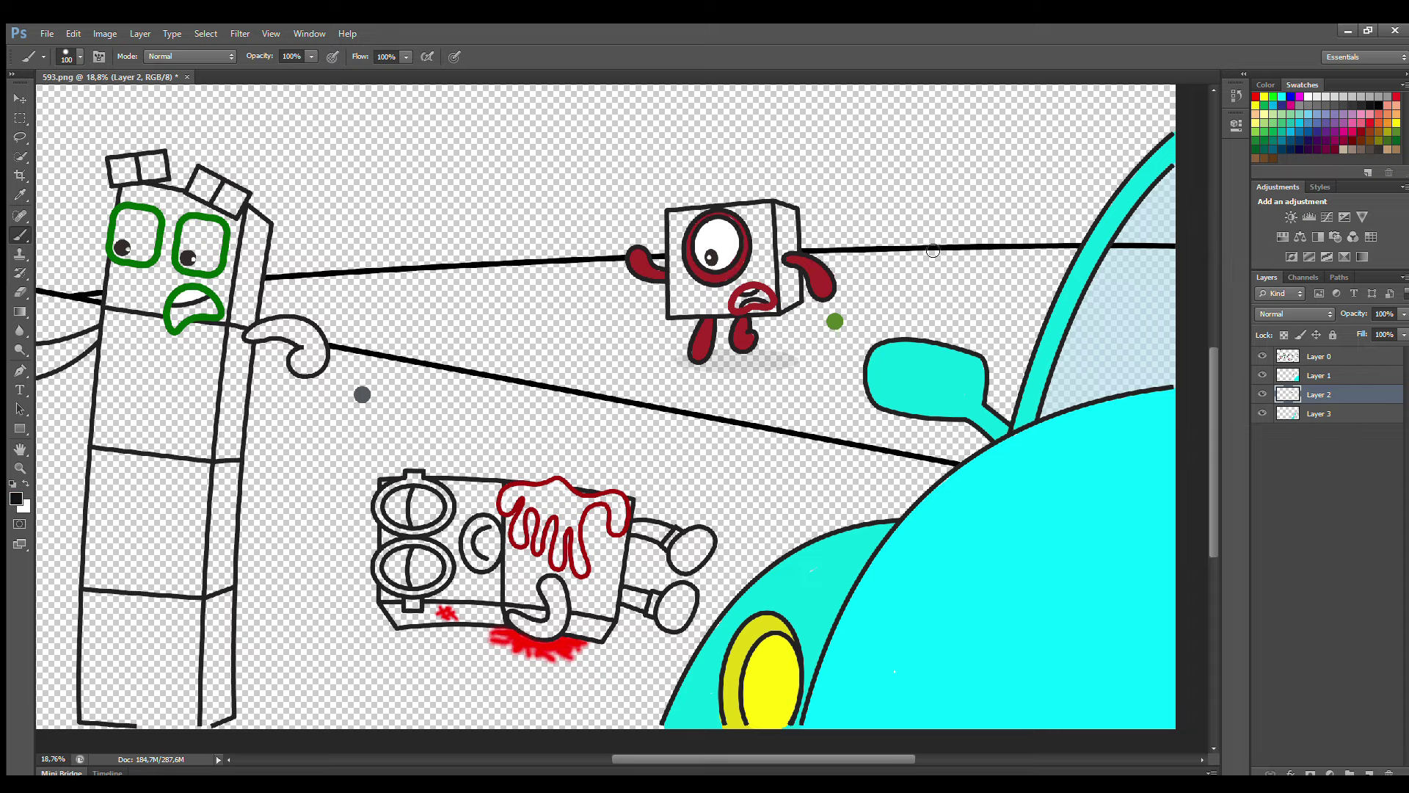
Paint the cube character's narrow side face in a darker red on Layer 2
{"action": "left_click", "coordinate": [1319, 413]}
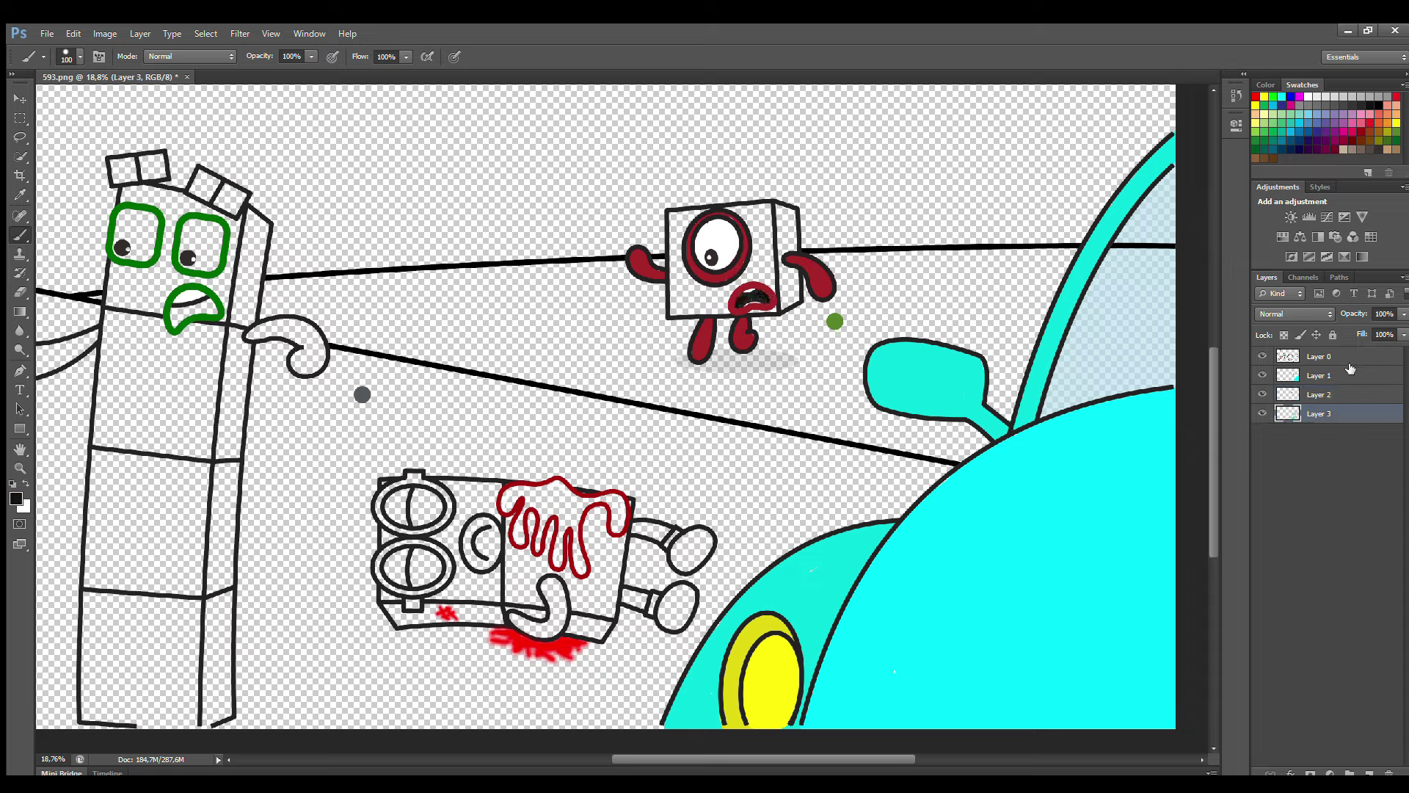
{"action": "left_click", "coordinate": [1318, 395]}
{"action": "left_click", "coordinate": [1255, 96]}
{"action": "key", "text": "i"}
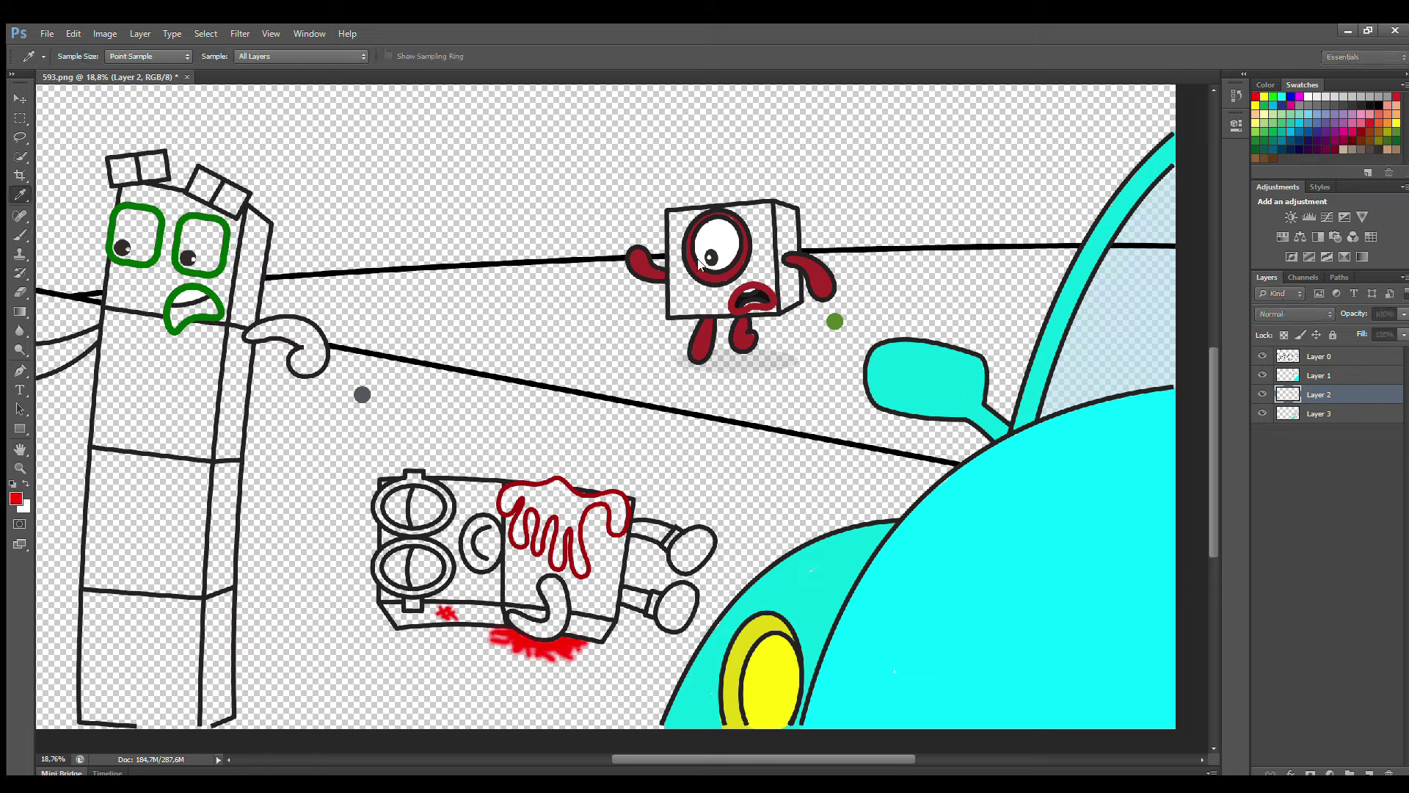
{"action": "key", "text": "b"}
{"action": "mouse_move", "coordinate": [780, 205]}
{"action": "left_mouse_down"}
{"action": "mouse_move", "coordinate": [788, 304]}
{"action": "mouse_move", "coordinate": [790, 223]}
{"action": "left_mouse_up"}
{"action": "key", "text": "e"}
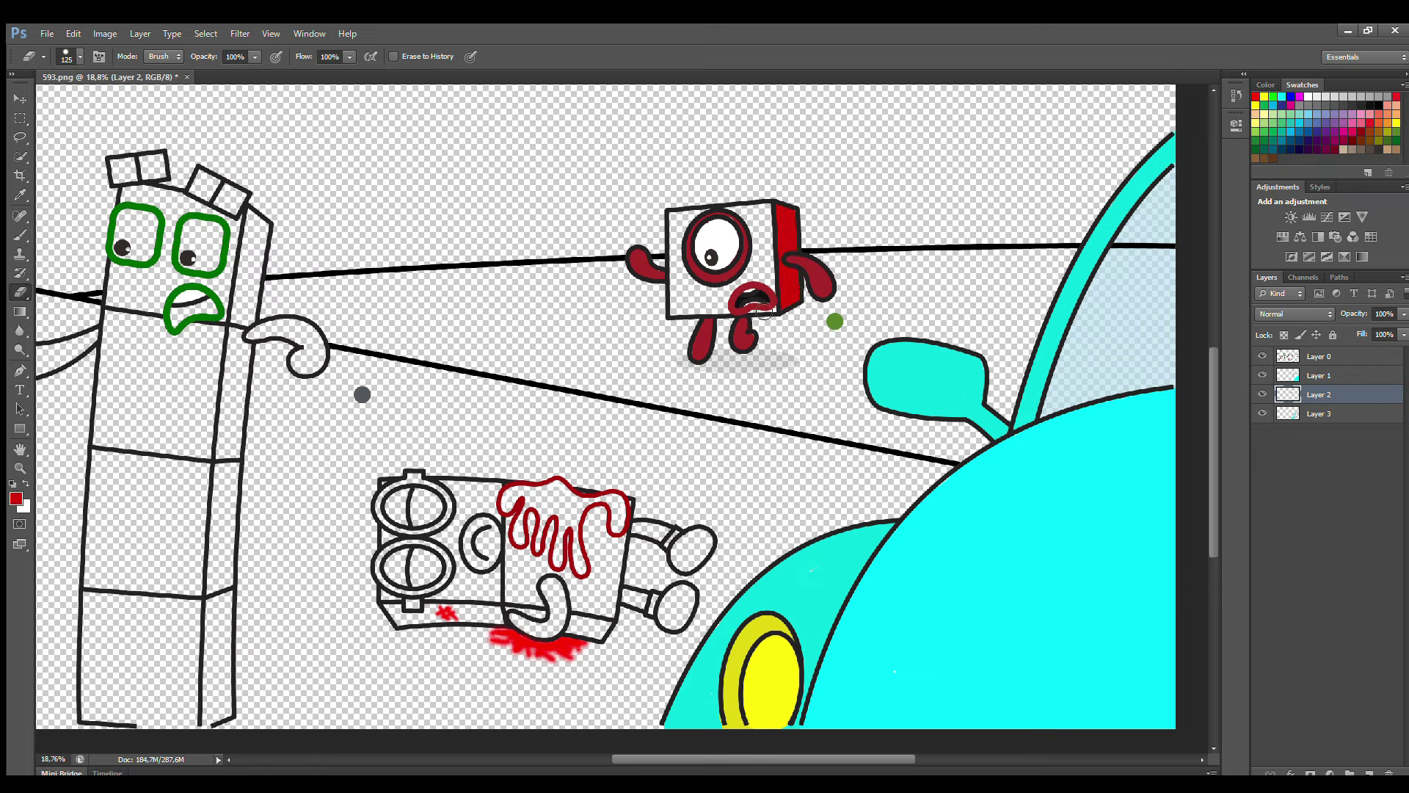
Paint the cube character's front face bright red on Layer 3
{"action": "left_click", "coordinate": [1321, 413]}
{"action": "key", "text": "b"}
{"action": "mouse_move", "coordinate": [675, 214]}
{"action": "left_mouse_down"}
{"action": "mouse_move", "coordinate": [679, 313]}
{"action": "mouse_move", "coordinate": [764, 306]}
{"action": "mouse_move", "coordinate": [774, 212]}
{"action": "mouse_move", "coordinate": [686, 226]}
{"action": "mouse_move", "coordinate": [777, 228]}
{"action": "mouse_move", "coordinate": [745, 279]}
{"action": "mouse_move", "coordinate": [693, 293]}
{"action": "mouse_move", "coordinate": [731, 296]}
{"action": "left_mouse_up"}
Sample the dark red and fill the dripping blood on the lying character on Layer 1, leaving the white highlights unpainted
{"action": "left_click", "coordinate": [1313, 377]}
{"action": "key", "text": "i"}
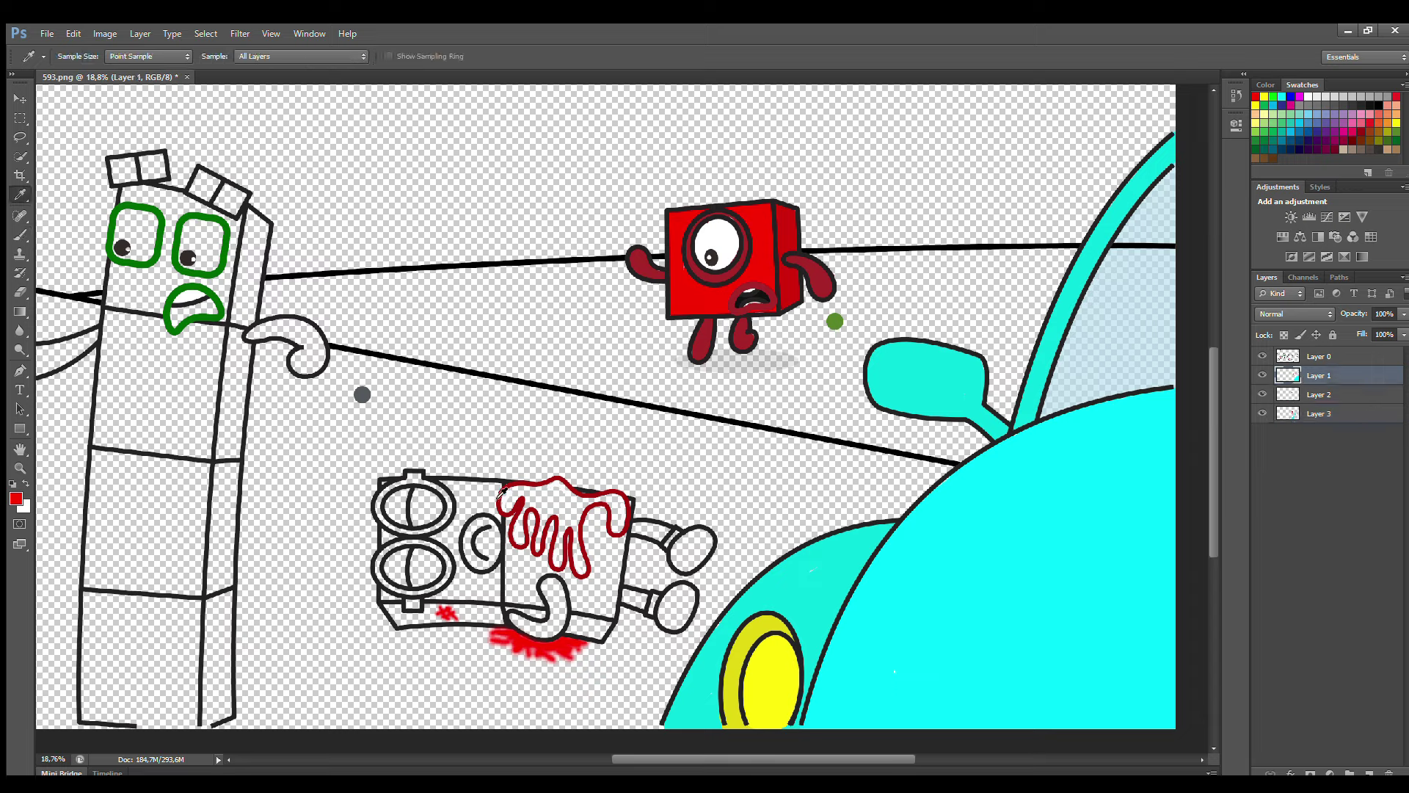
{"action": "key", "text": "b"}
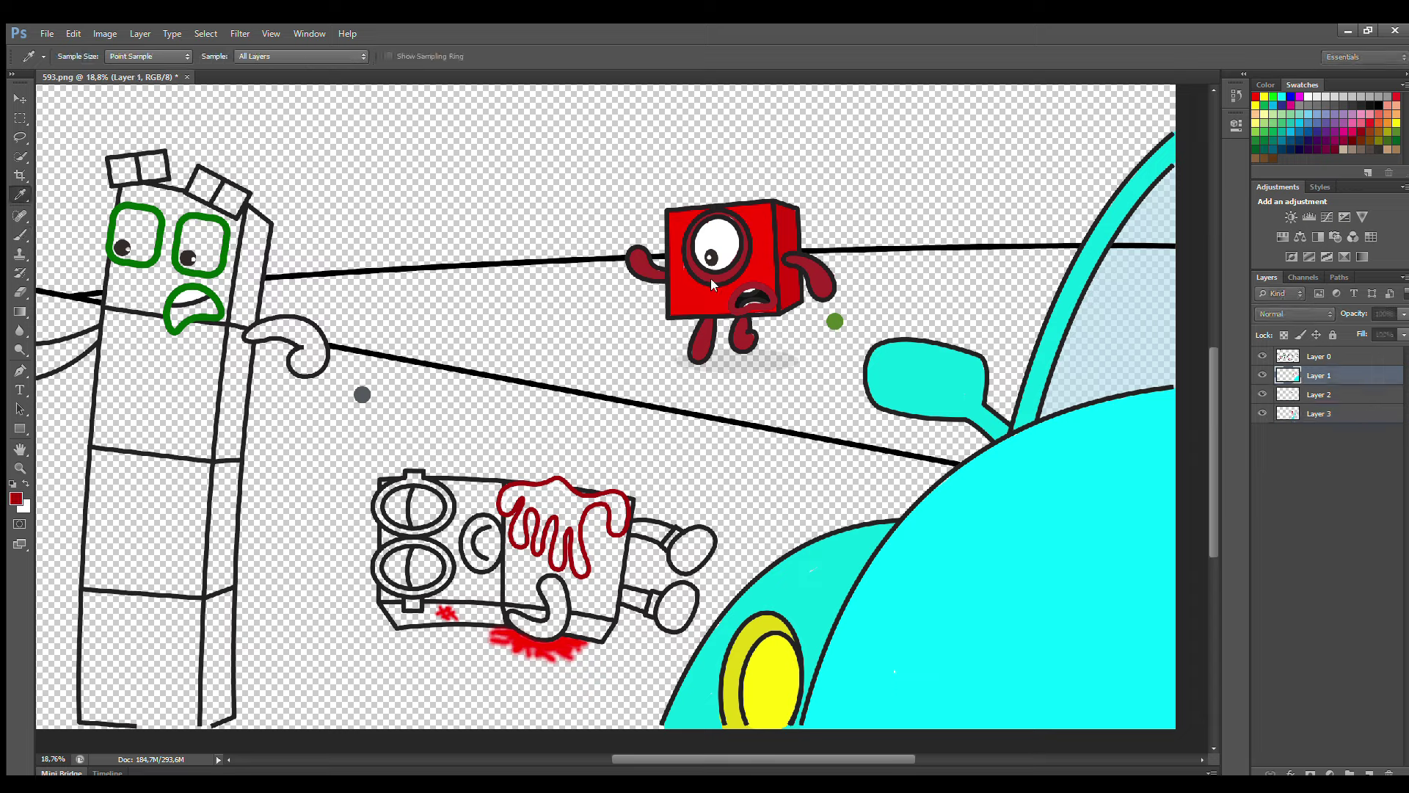
{"action": "key", "text": "b"}
{"action": "mouse_move", "coordinate": [507, 499]}
{"action": "left_mouse_down"}
{"action": "mouse_move", "coordinate": [606, 501]}
{"action": "mouse_move", "coordinate": [617, 529]}
{"action": "mouse_move", "coordinate": [612, 505]}
{"action": "mouse_move", "coordinate": [583, 512]}
{"action": "mouse_move", "coordinate": [581, 568]}
{"action": "mouse_move", "coordinate": [559, 561]}
{"action": "mouse_move", "coordinate": [568, 522]}
{"action": "mouse_move", "coordinate": [544, 522]}
{"action": "mouse_move", "coordinate": [538, 548]}
{"action": "mouse_move", "coordinate": [540, 506]}
{"action": "mouse_move", "coordinate": [520, 539]}
{"action": "mouse_move", "coordinate": [518, 527]}
{"action": "mouse_move", "coordinate": [549, 499]}
{"action": "left_mouse_up"}
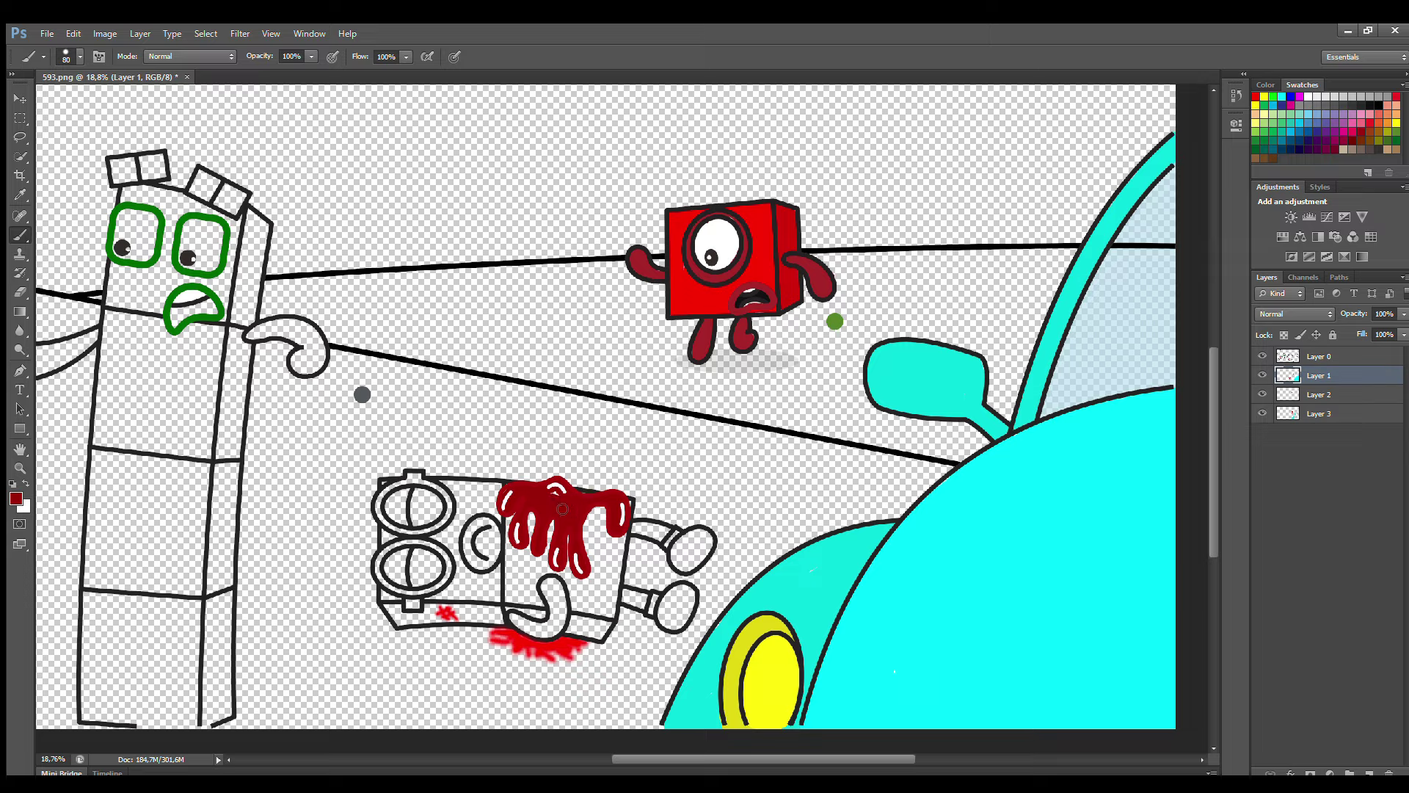
Paint the lying character's mouth pink and both of its goggle lenses dark purple on Layer 1
{"action": "left_click", "coordinate": [1358, 129]}
{"action": "mouse_move", "coordinate": [476, 527]}
{"action": "left_mouse_down"}
{"action": "mouse_move", "coordinate": [479, 563]}
{"action": "mouse_move", "coordinate": [490, 525]}
{"action": "mouse_move", "coordinate": [472, 542]}
{"action": "left_mouse_up"}
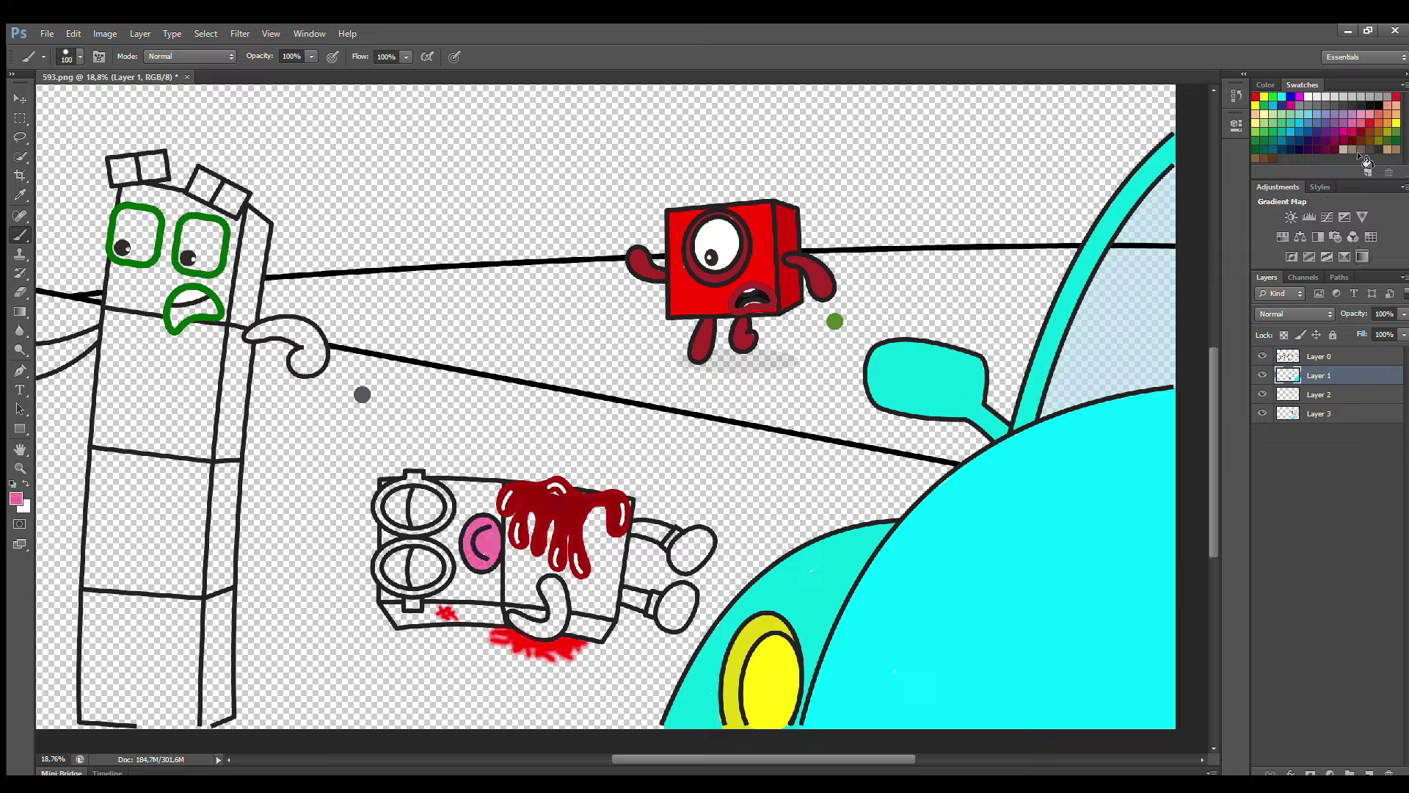
{"action": "key", "text": "x"}
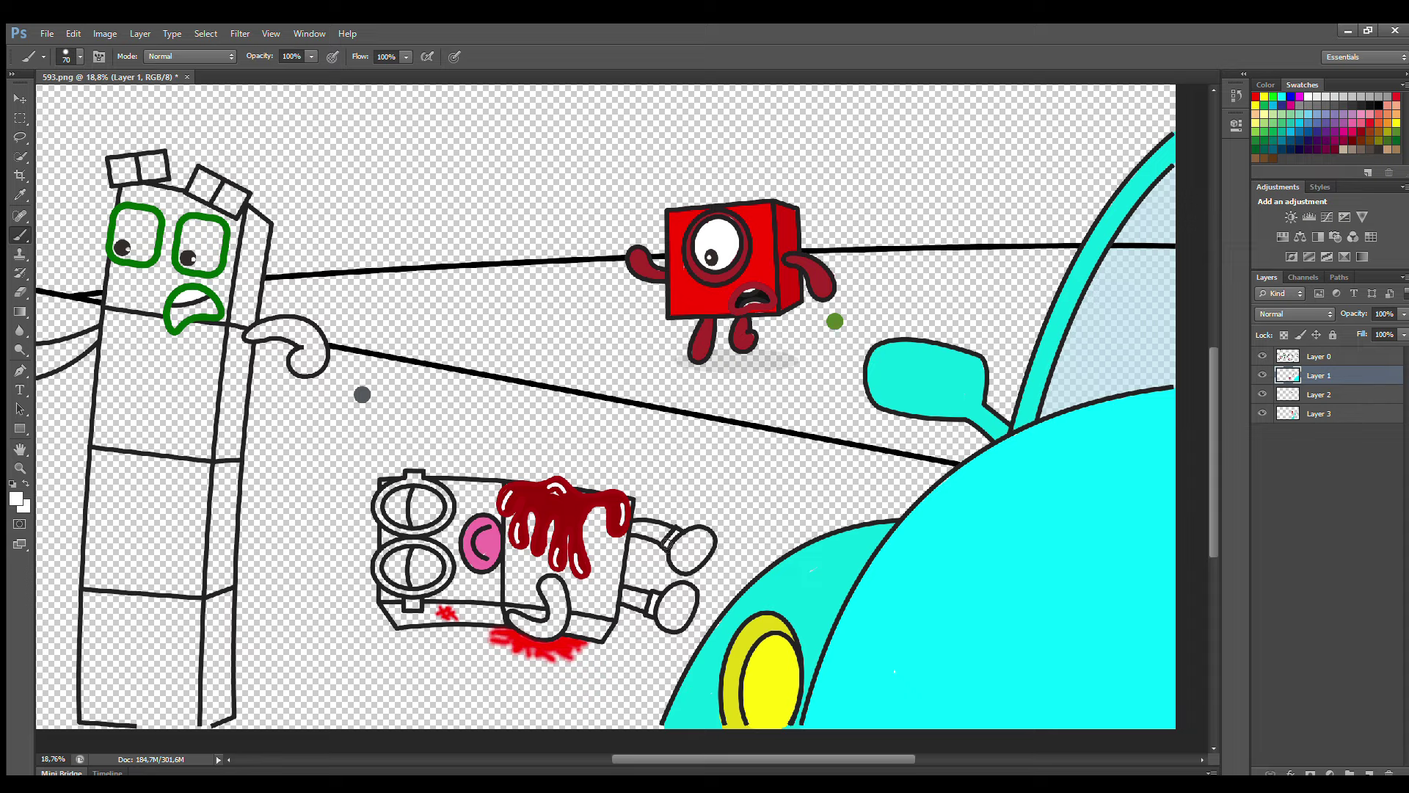
{"action": "left_click", "coordinate": [1338, 135]}
{"action": "mouse_move", "coordinate": [396, 503]}
{"action": "left_mouse_down"}
{"action": "mouse_move", "coordinate": [411, 519]}
{"action": "mouse_move", "coordinate": [429, 507]}
{"action": "left_mouse_up"}
{"action": "mouse_move", "coordinate": [397, 560]}
{"action": "left_mouse_down"}
{"action": "mouse_move", "coordinate": [400, 578]}
{"action": "mouse_move", "coordinate": [437, 576]}
{"action": "mouse_move", "coordinate": [402, 557]}
{"action": "mouse_move", "coordinate": [413, 574]}
{"action": "left_mouse_up"}
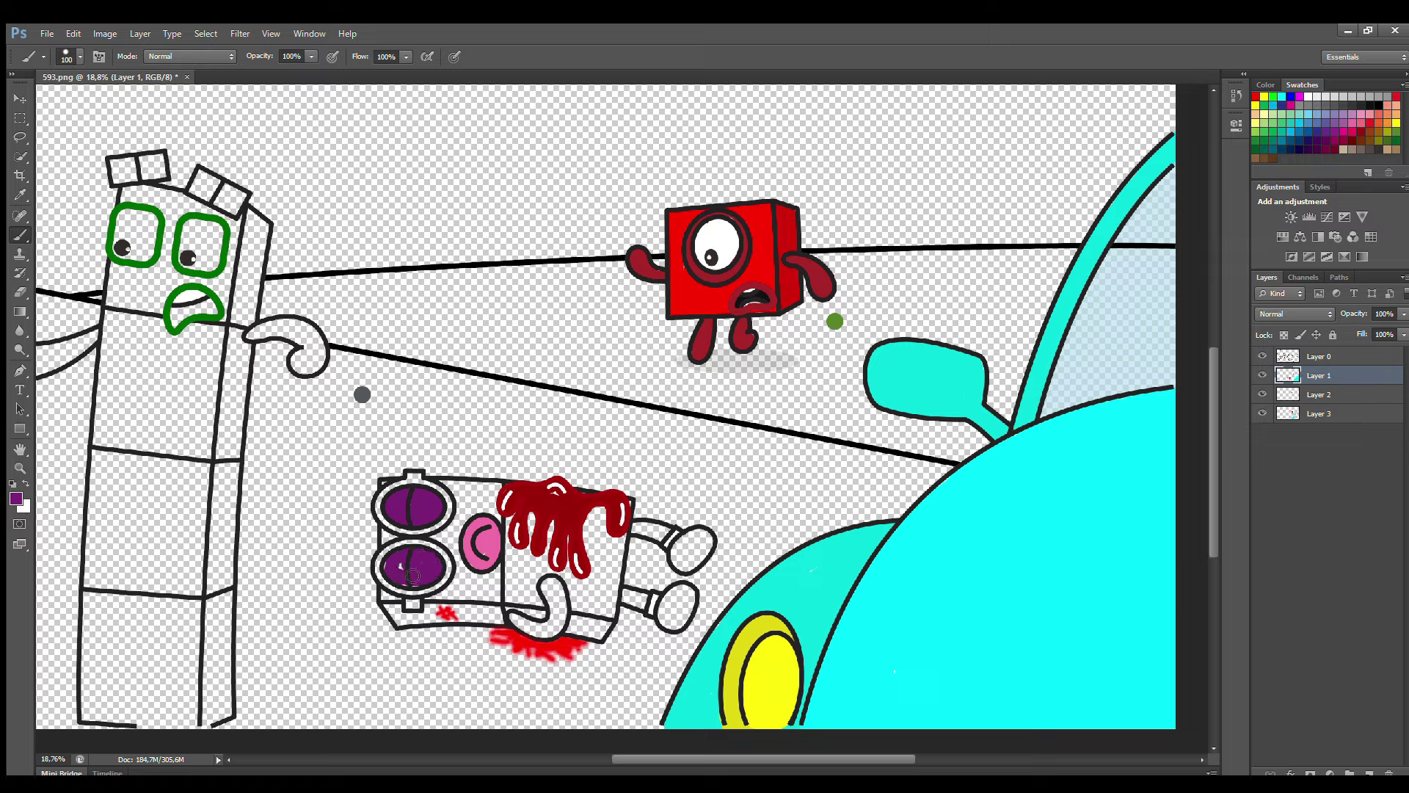
Paint both goggle frames and their side tabs purple on Layer 2
{"action": "left_click", "coordinate": [1315, 397]}
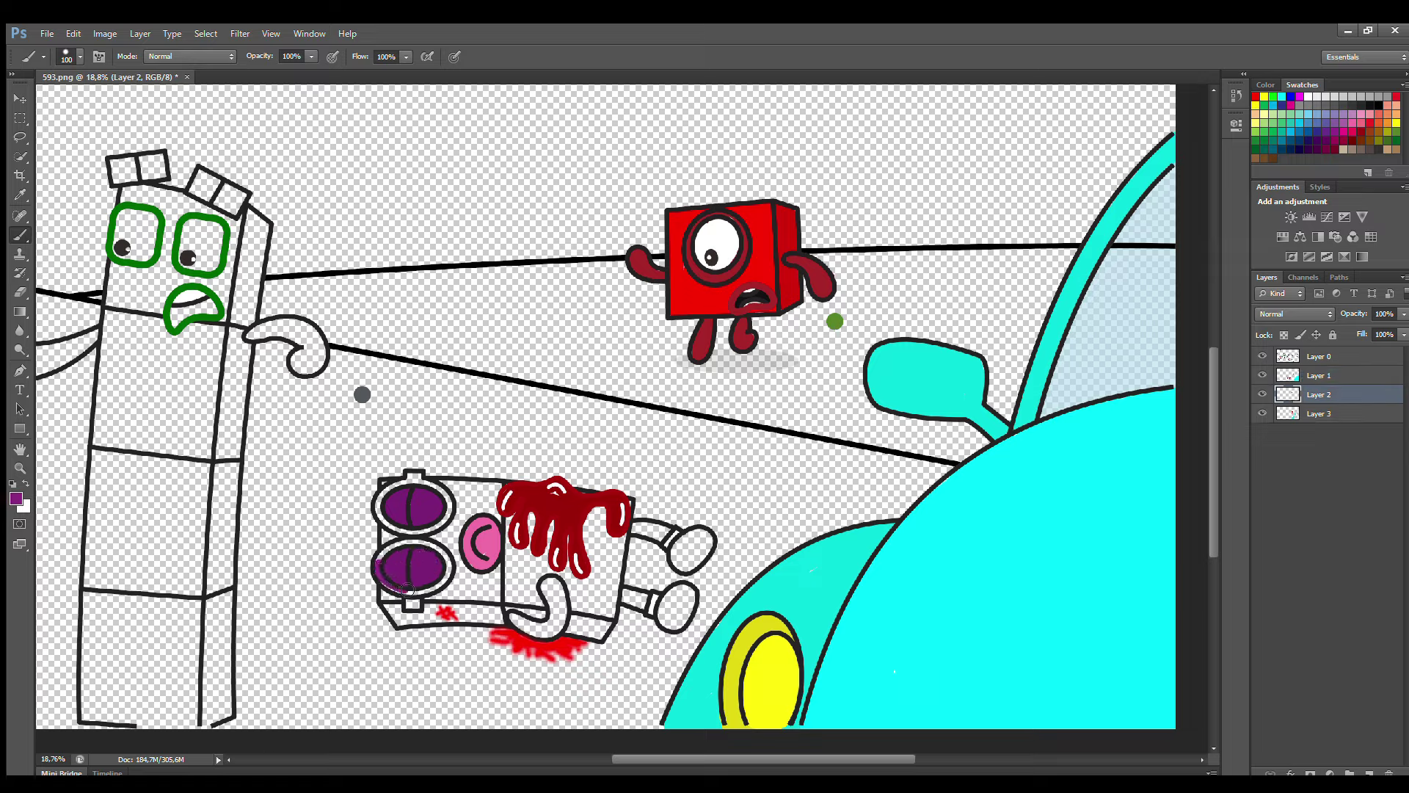
{"action": "mouse_move", "coordinate": [407, 587]}
{"action": "left_mouse_down"}
{"action": "mouse_move", "coordinate": [450, 571]}
{"action": "mouse_move", "coordinate": [405, 546]}
{"action": "mouse_move", "coordinate": [390, 581]}
{"action": "left_mouse_up"}
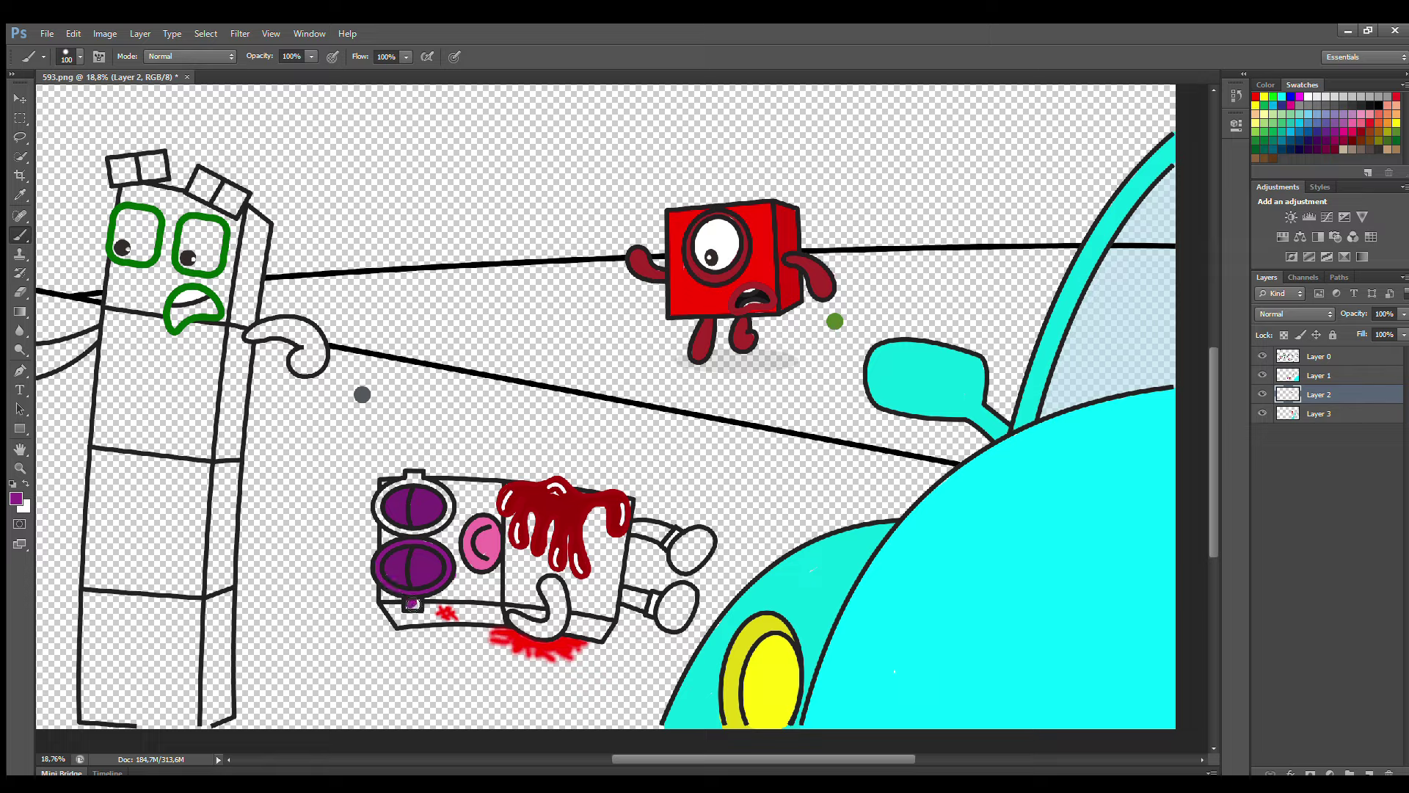
{"action": "mouse_move", "coordinate": [394, 491]}
{"action": "left_mouse_down"}
{"action": "mouse_move", "coordinate": [403, 529]}
{"action": "mouse_move", "coordinate": [424, 532]}
{"action": "mouse_move", "coordinate": [447, 502]}
{"action": "mouse_move", "coordinate": [418, 480]}
{"action": "left_mouse_up"}
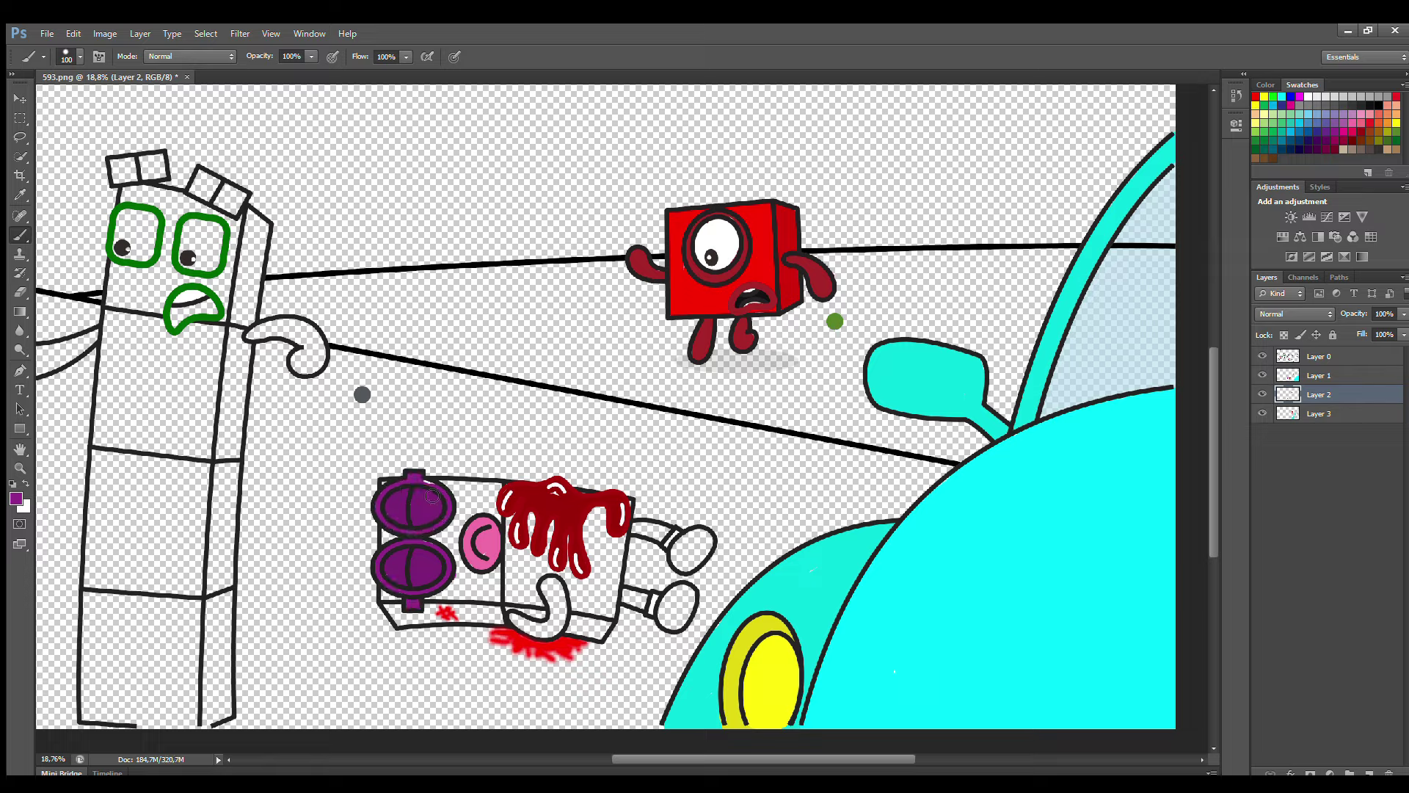
Paint the lying character's arm and legs purple and its shoes orange on Layer 2
{"action": "mouse_move", "coordinate": [516, 619]}
{"action": "left_mouse_down"}
{"action": "mouse_move", "coordinate": [559, 613]}
{"action": "mouse_move", "coordinate": [551, 584]}
{"action": "mouse_move", "coordinate": [547, 633]}
{"action": "left_mouse_up"}
{"action": "left_click_drag", "start_coordinate": [624, 592], "coordinate": [645, 600]}
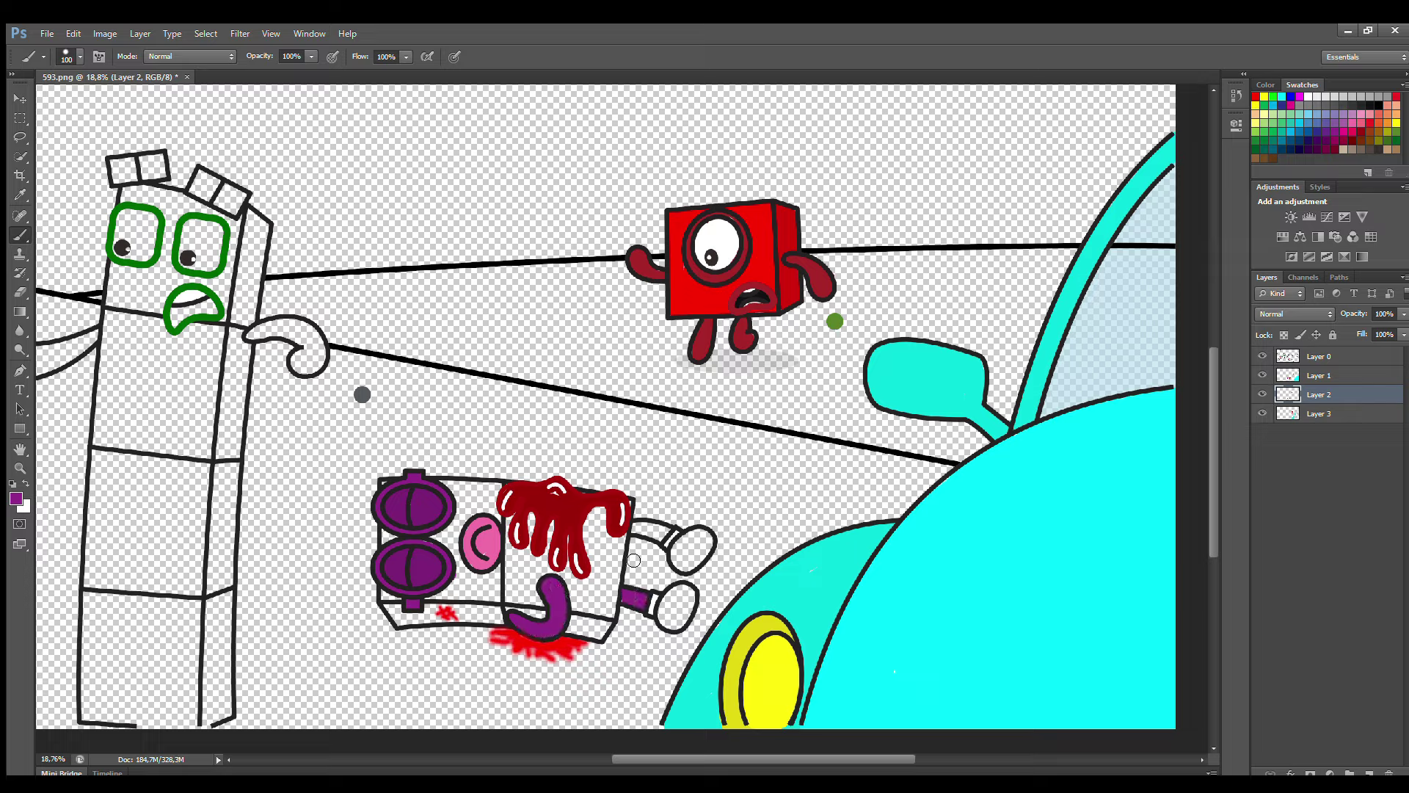
{"action": "mouse_move", "coordinate": [633, 525]}
{"action": "left_mouse_down"}
{"action": "mouse_move", "coordinate": [669, 533]}
{"action": "mouse_move", "coordinate": [681, 569]}
{"action": "mouse_move", "coordinate": [701, 535]}
{"action": "mouse_move", "coordinate": [689, 551]}
{"action": "left_mouse_up"}
{"action": "left_click", "coordinate": [1390, 126]}
{"action": "mouse_move", "coordinate": [666, 598]}
{"action": "left_mouse_down"}
{"action": "mouse_move", "coordinate": [665, 611]}
{"action": "mouse_move", "coordinate": [675, 624]}
{"action": "mouse_move", "coordinate": [681, 597]}
{"action": "left_mouse_up"}
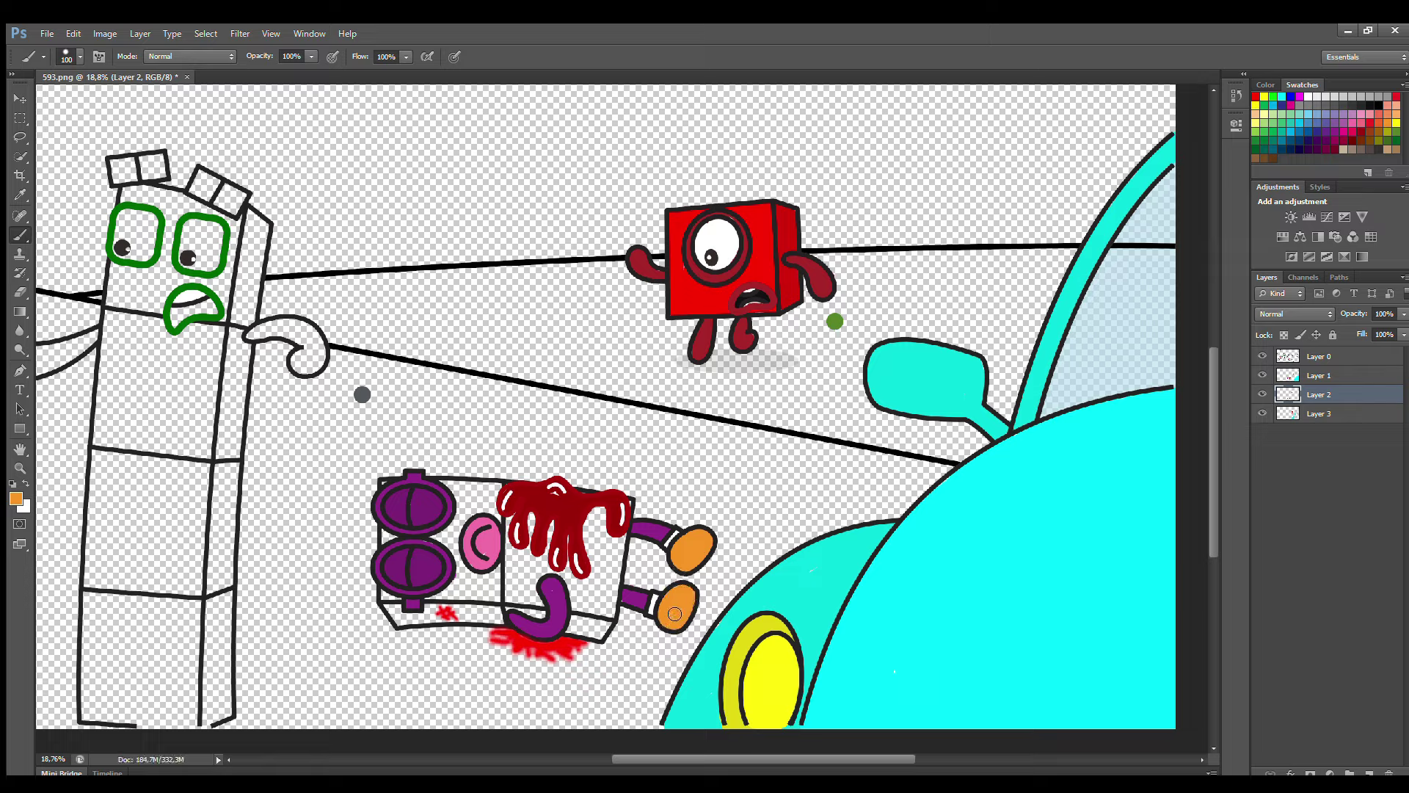
Paint the lying character's two front body faces orange on Layer 3, using a larger brush
{"action": "left_click", "coordinate": [1319, 413]}
{"action": "key", "text": "bracketright"}
{"action": "key", "text": "bracketright"}
{"action": "mouse_move", "coordinate": [383, 593]}
{"action": "left_mouse_down"}
{"action": "mouse_move", "coordinate": [530, 596]}
{"action": "mouse_move", "coordinate": [615, 615]}
{"action": "mouse_move", "coordinate": [630, 512]}
{"action": "mouse_move", "coordinate": [394, 496]}
{"action": "mouse_move", "coordinate": [396, 544]}
{"action": "mouse_move", "coordinate": [437, 527]}
{"action": "mouse_move", "coordinate": [518, 580]}
{"action": "mouse_move", "coordinate": [597, 581]}
{"action": "mouse_move", "coordinate": [597, 563]}
{"action": "mouse_move", "coordinate": [604, 594]}
{"action": "mouse_move", "coordinate": [549, 531]}
{"action": "mouse_move", "coordinate": [555, 567]}
{"action": "mouse_move", "coordinate": [587, 546]}
{"action": "left_mouse_up"}
Paint the narrow lower side of the lying character's body in a darker orange on Layer 3
{"action": "key", "text": "bracketright"}
{"action": "key", "text": "bracketright"}
{"action": "key", "text": "i"}
{"action": "key", "text": "b"}
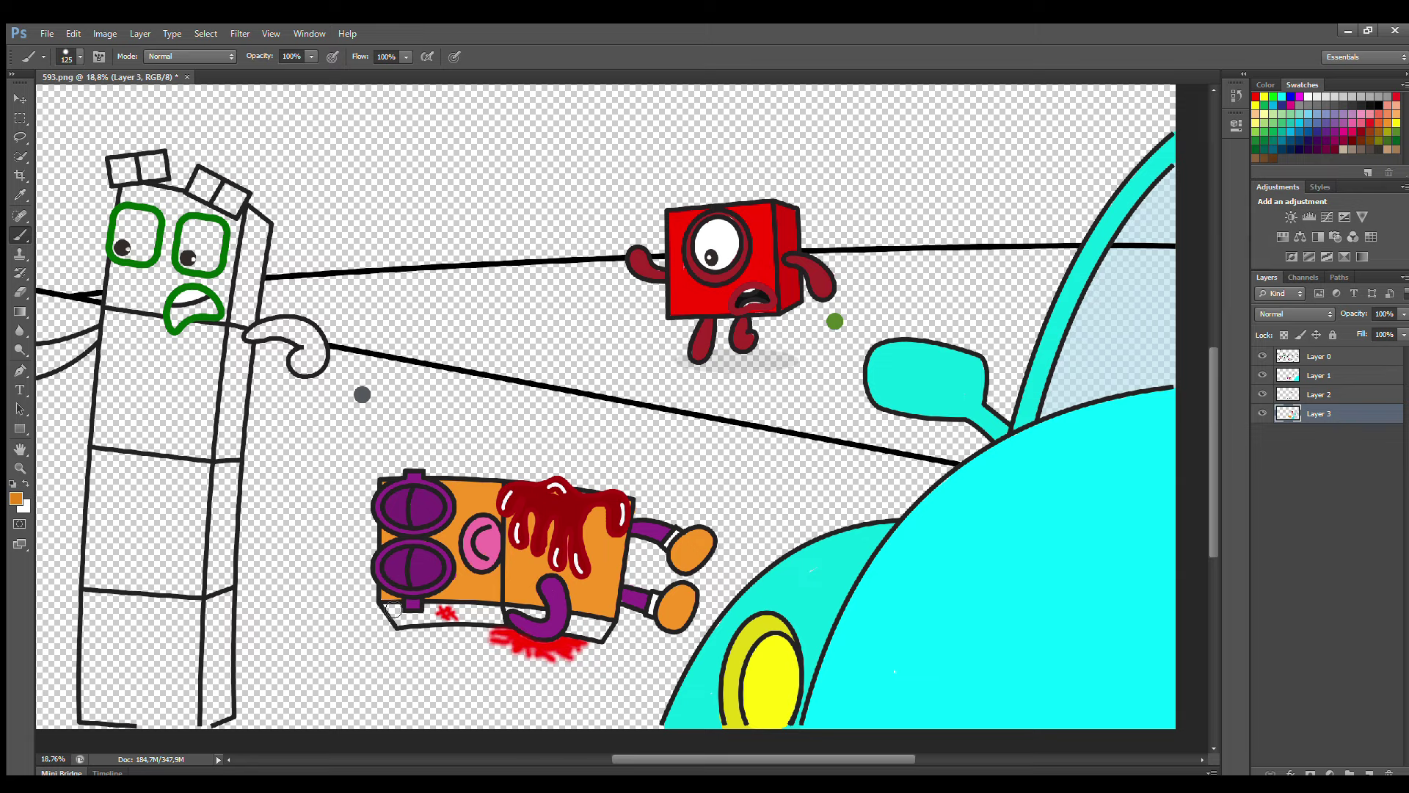
{"action": "mouse_move", "coordinate": [392, 609]}
{"action": "left_mouse_down"}
{"action": "mouse_move", "coordinate": [504, 614]}
{"action": "mouse_move", "coordinate": [442, 613]}
{"action": "mouse_move", "coordinate": [602, 637]}
{"action": "mouse_move", "coordinate": [583, 615]}
{"action": "left_mouse_up"}
Fill the eyes of the tall green-glasses character and the crowned character with white on Layer 1
{"action": "left_click_drag", "start_coordinate": [625, 758], "coordinate": [526, 763]}
{"action": "left_click", "coordinate": [1307, 376]}
{"action": "left_click", "coordinate": [438, 270], "text": "alt"}
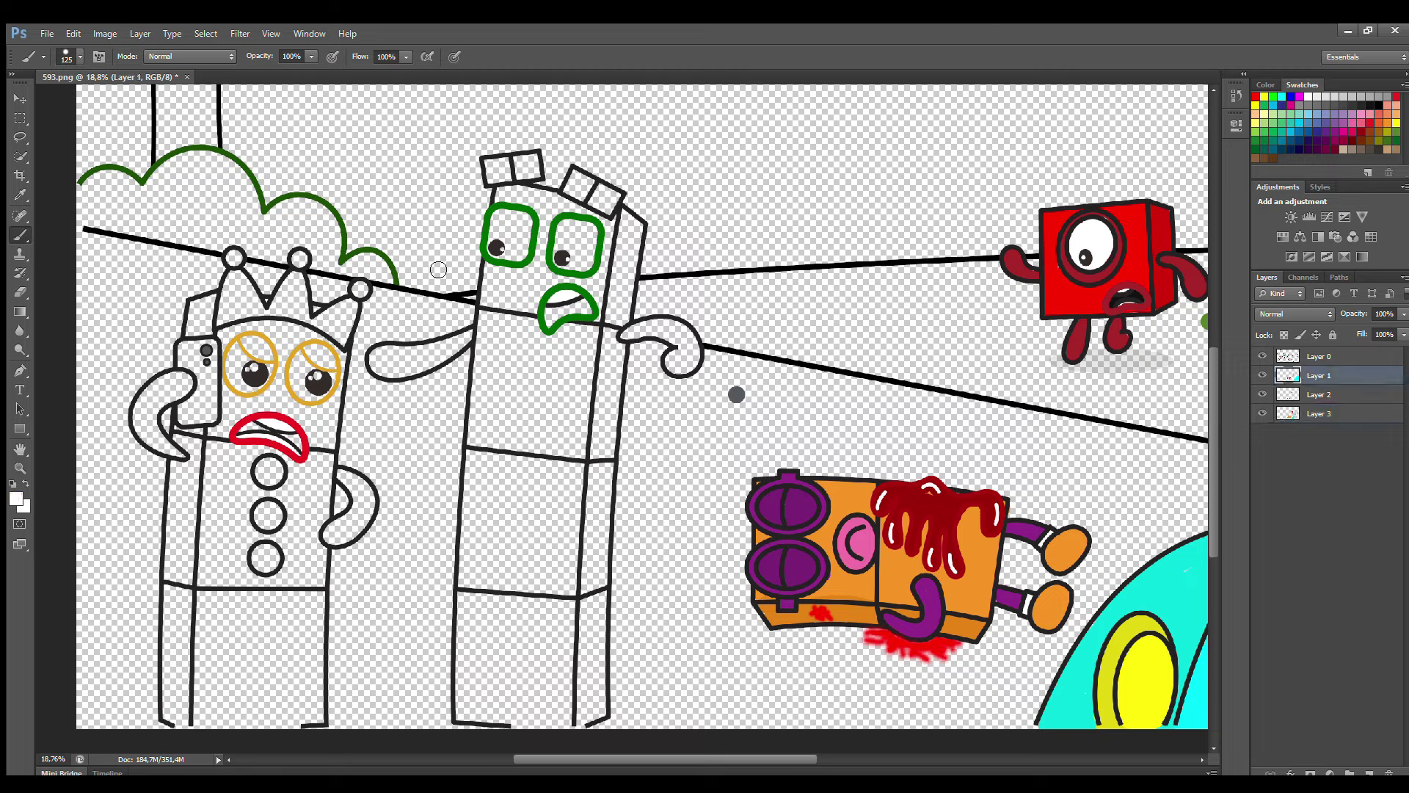
{"action": "mouse_move", "coordinate": [569, 227]}
{"action": "left_mouse_down"}
{"action": "mouse_move", "coordinate": [565, 250]}
{"action": "mouse_move", "coordinate": [588, 246]}
{"action": "mouse_move", "coordinate": [576, 231]}
{"action": "mouse_move", "coordinate": [501, 253]}
{"action": "mouse_move", "coordinate": [518, 220]}
{"action": "mouse_move", "coordinate": [511, 242]}
{"action": "left_mouse_up"}
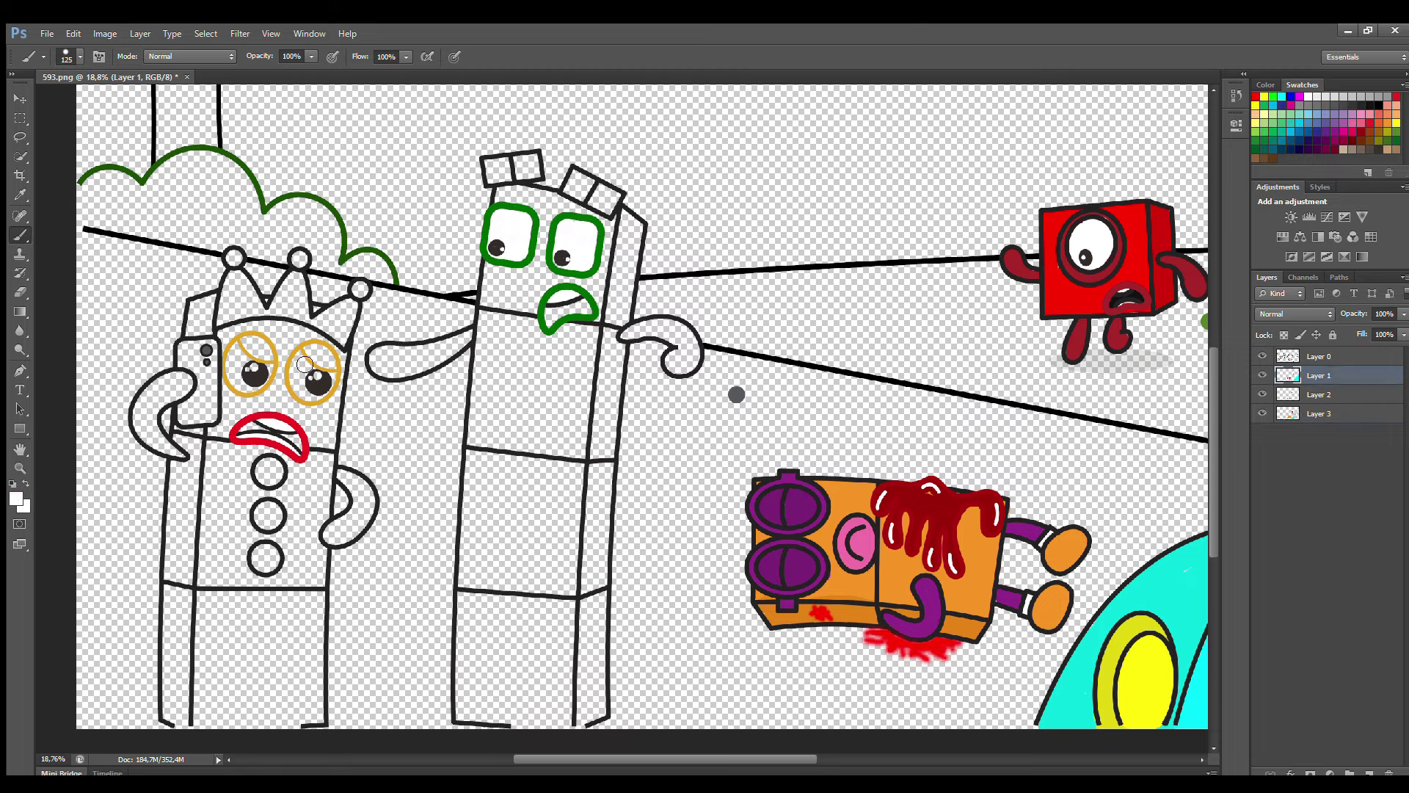
{"action": "left_click_drag", "start_coordinate": [299, 355], "coordinate": [309, 398]}
{"action": "left_click_drag", "start_coordinate": [235, 358], "coordinate": [242, 385]}
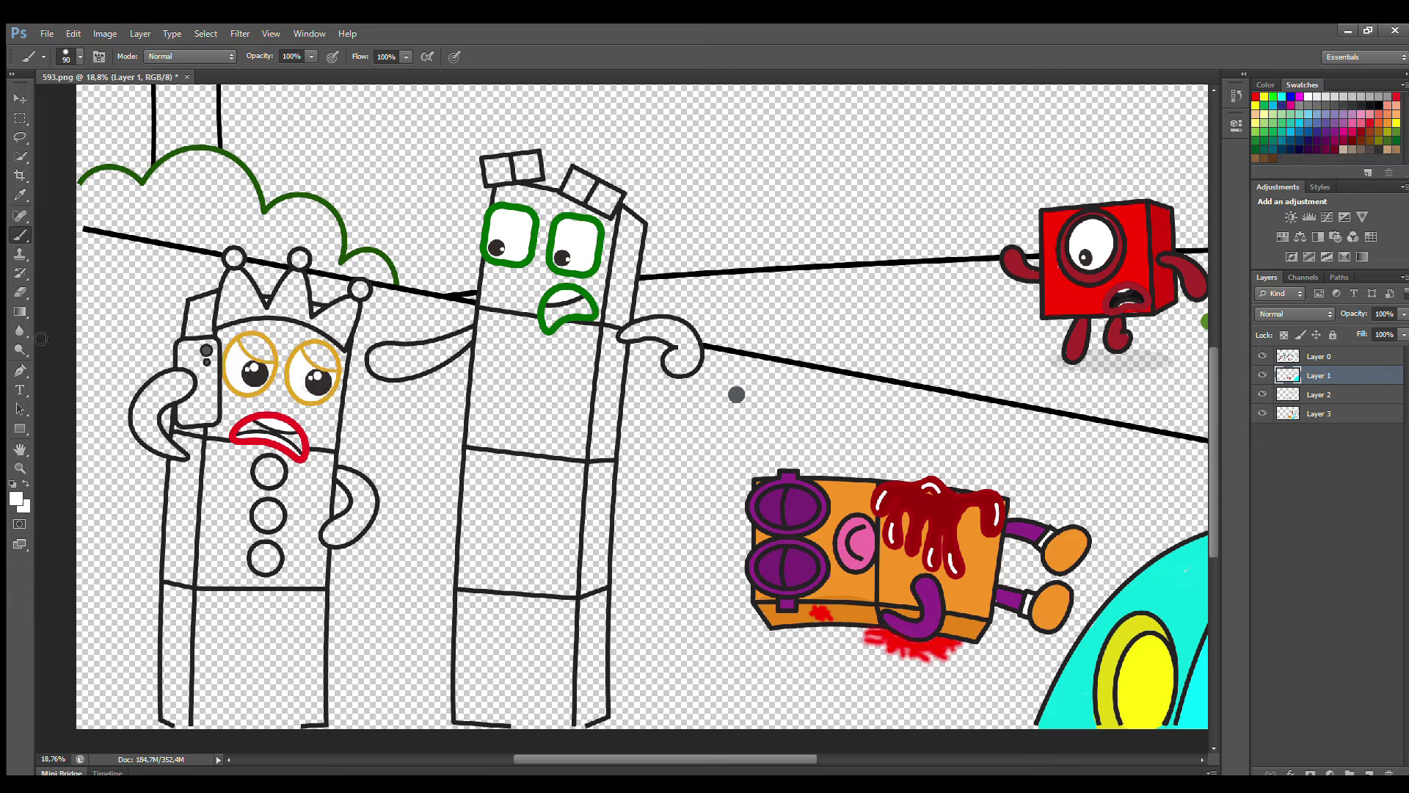
Brush soft light-blue tears along the lower part of the eyes of the crowned, tall and cube characters
{"action": "key", "text": "e"}
{"action": "left_click", "coordinate": [1308, 125]}
{"action": "key", "text": "b"}
{"action": "key", "text": "bracketright"}
{"action": "left_click_drag", "start_coordinate": [296, 384], "coordinate": [323, 396]}
{"action": "left_click_drag", "start_coordinate": [231, 374], "coordinate": [264, 389]}
{"action": "left_click_drag", "start_coordinate": [491, 249], "coordinate": [521, 259]}
{"action": "left_click_drag", "start_coordinate": [555, 253], "coordinate": [583, 266]}
{"action": "left_click_drag", "start_coordinate": [1073, 258], "coordinate": [1107, 264]}
Sample the dark green from the tall character's glasses and paint its hair blocks with it
{"action": "left_click", "coordinate": [521, 212], "text": "alt"}
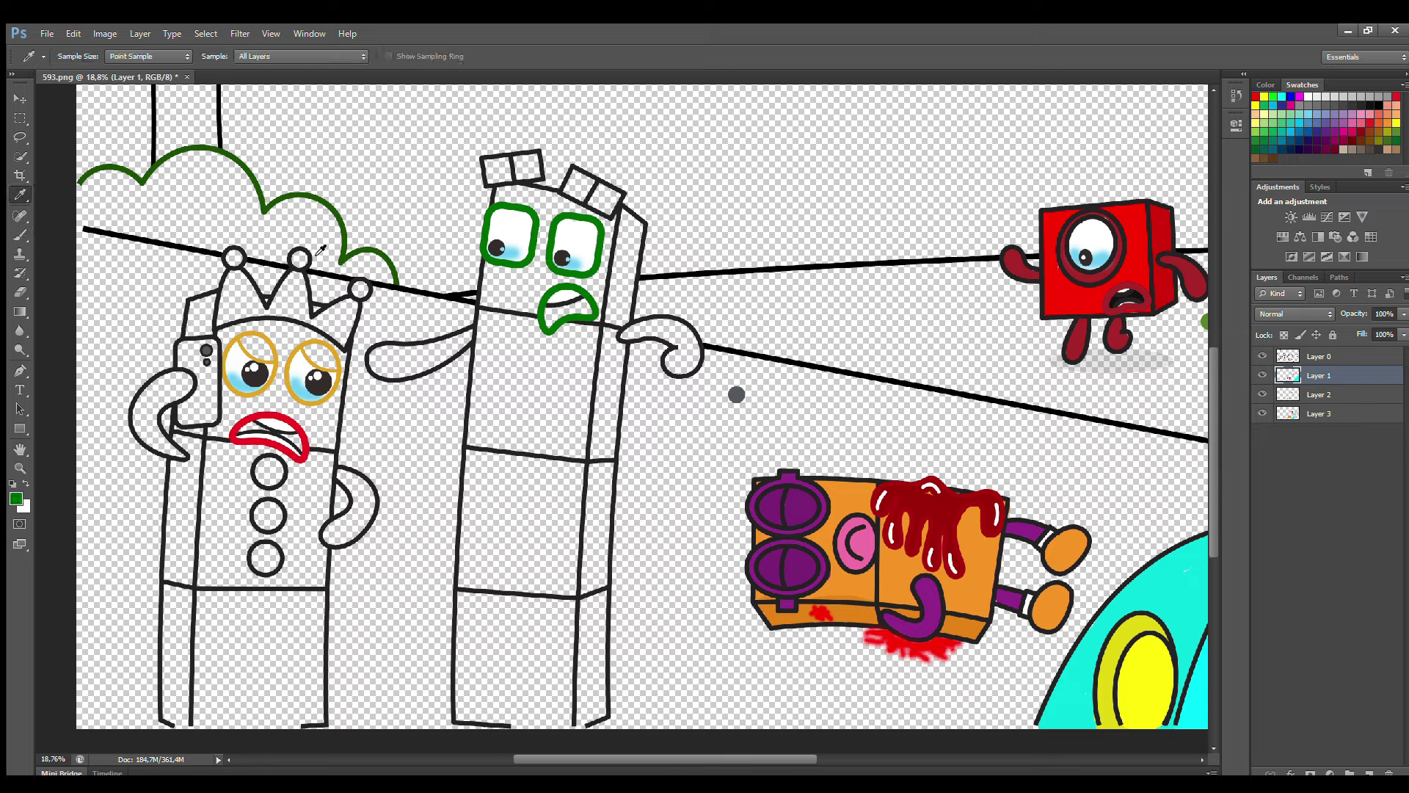
{"action": "mouse_move", "coordinate": [486, 165]}
{"action": "left_mouse_down"}
{"action": "mouse_move", "coordinate": [531, 174]}
{"action": "mouse_move", "coordinate": [503, 163]}
{"action": "left_mouse_up"}
{"action": "mouse_move", "coordinate": [576, 176]}
{"action": "left_mouse_down"}
{"action": "mouse_move", "coordinate": [602, 199]}
{"action": "mouse_move", "coordinate": [591, 186]}
{"action": "left_mouse_up"}
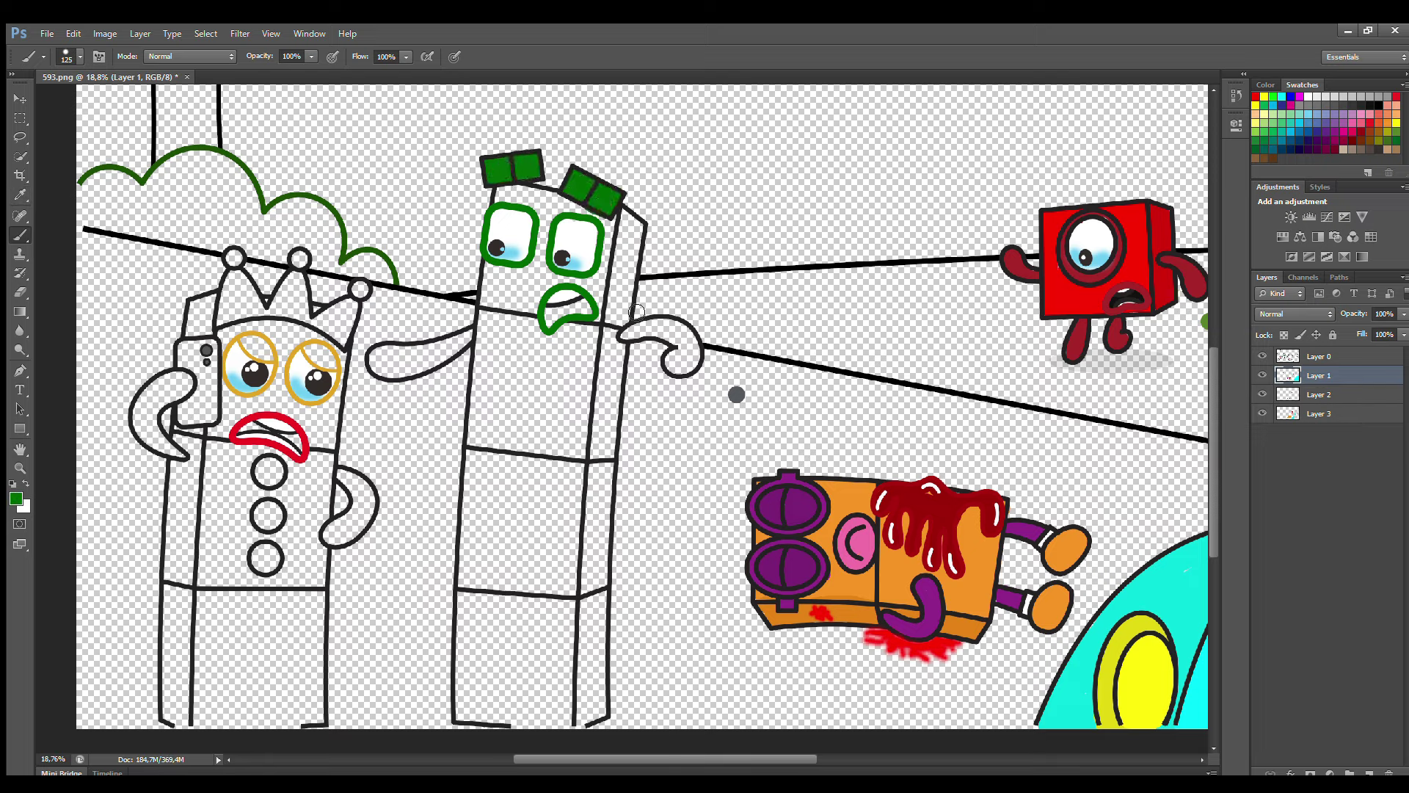
Paint both of the tall character's arms dark green and the inside of its mouth near-black on Layer 1
{"action": "mouse_move", "coordinate": [630, 334]}
{"action": "left_mouse_down"}
{"action": "mouse_move", "coordinate": [667, 326]}
{"action": "mouse_move", "coordinate": [693, 343]}
{"action": "mouse_move", "coordinate": [693, 365]}
{"action": "mouse_move", "coordinate": [673, 367]}
{"action": "mouse_move", "coordinate": [651, 334]}
{"action": "left_mouse_up"}
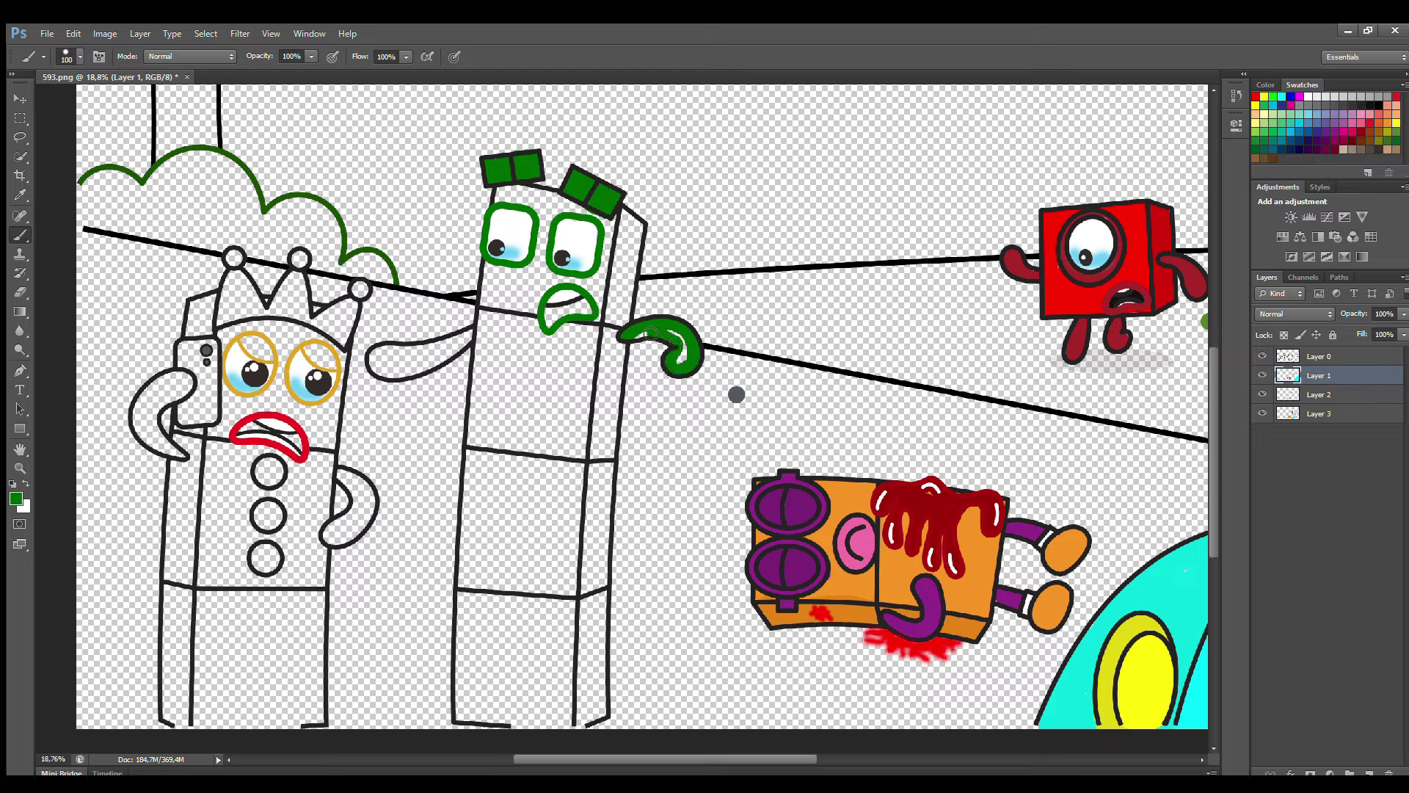
{"action": "mouse_move", "coordinate": [470, 335]}
{"action": "left_mouse_down"}
{"action": "mouse_move", "coordinate": [374, 369]}
{"action": "mouse_move", "coordinate": [439, 361]}
{"action": "mouse_move", "coordinate": [387, 364]}
{"action": "left_mouse_up"}
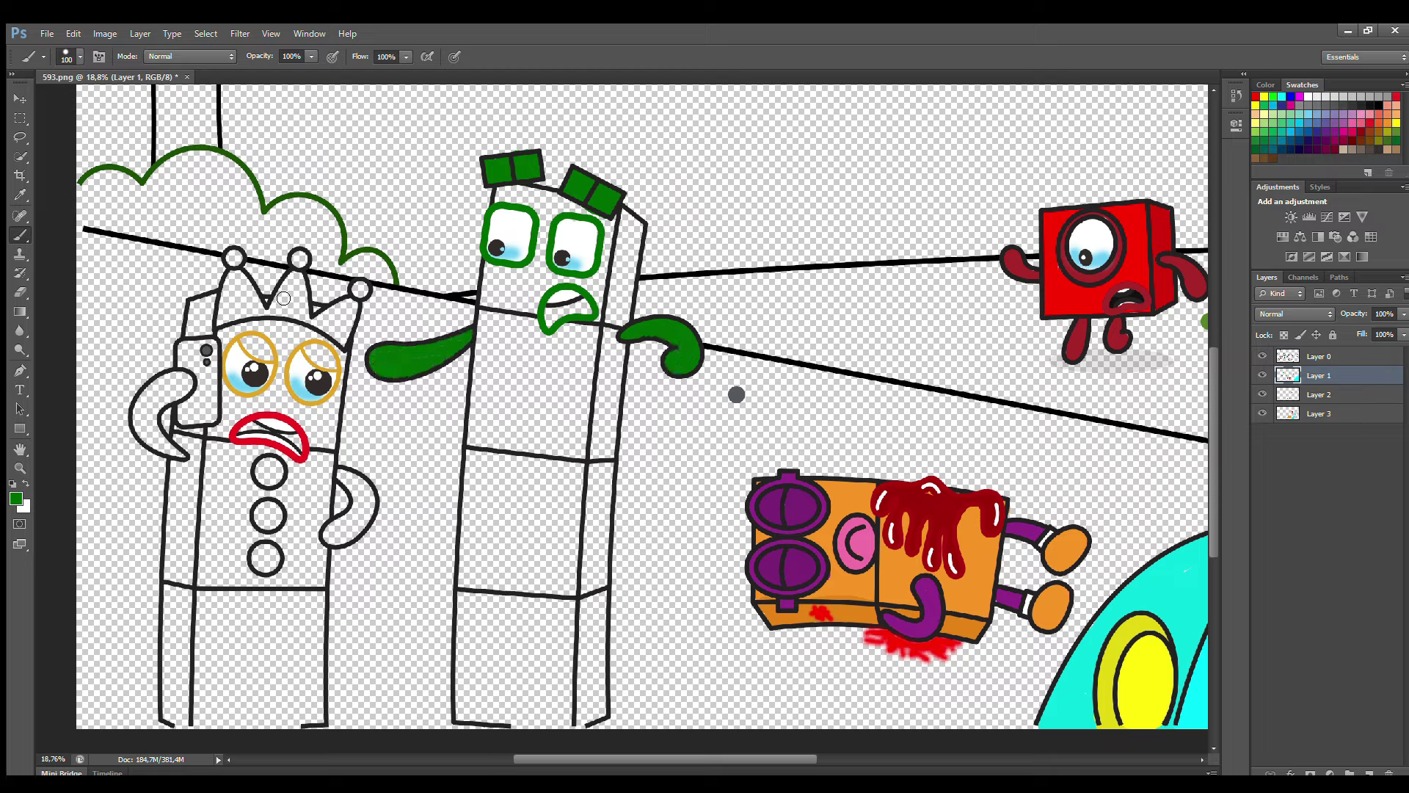
{"action": "left_click", "coordinate": [557, 308], "text": "alt"}
{"action": "left_click_drag", "start_coordinate": [552, 312], "coordinate": [583, 307]}
Paint the tall character's front faces bright green on Layer 2 and its side strip green on Layer 3
{"action": "left_click", "coordinate": [1326, 396]}
{"action": "left_click", "coordinate": [1284, 108]}
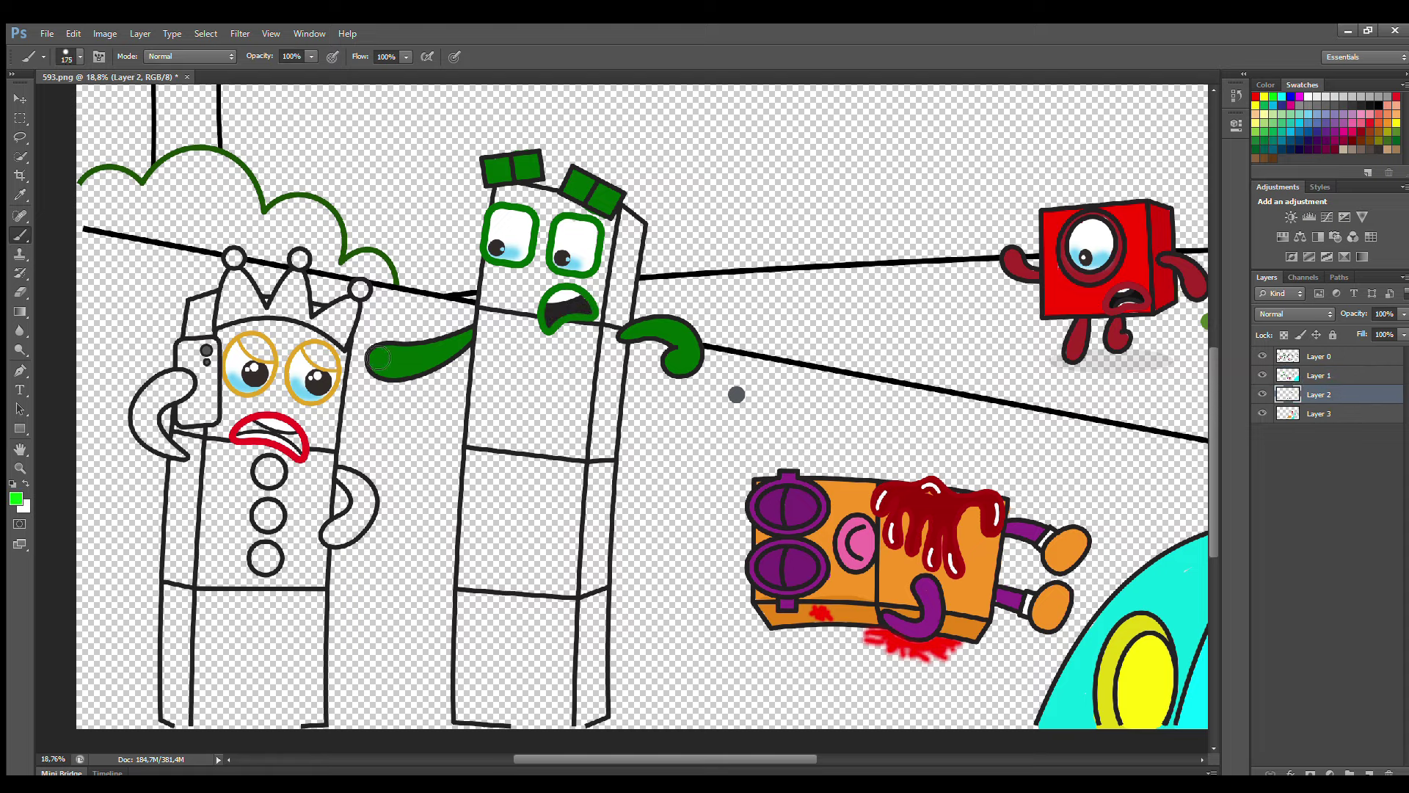
{"action": "key", "text": "bracketright"}
{"action": "mouse_move", "coordinate": [510, 194]}
{"action": "left_mouse_down"}
{"action": "mouse_move", "coordinate": [466, 716]}
{"action": "mouse_move", "coordinate": [564, 732]}
{"action": "mouse_move", "coordinate": [577, 467]}
{"action": "mouse_move", "coordinate": [609, 254]}
{"action": "mouse_move", "coordinate": [605, 217]}
{"action": "mouse_move", "coordinate": [533, 199]}
{"action": "left_mouse_up"}
{"action": "key", "text": "bracketleft"}
{"action": "key", "text": "bracketleft"}
{"action": "key", "text": "bracketright"}
{"action": "mouse_move", "coordinate": [539, 253]}
{"action": "left_mouse_down"}
{"action": "mouse_move", "coordinate": [504, 670]}
{"action": "mouse_move", "coordinate": [550, 441]}
{"action": "mouse_move", "coordinate": [521, 513]}
{"action": "mouse_move", "coordinate": [541, 690]}
{"action": "left_mouse_up"}
{"action": "key", "text": "alt+bracketleft"}
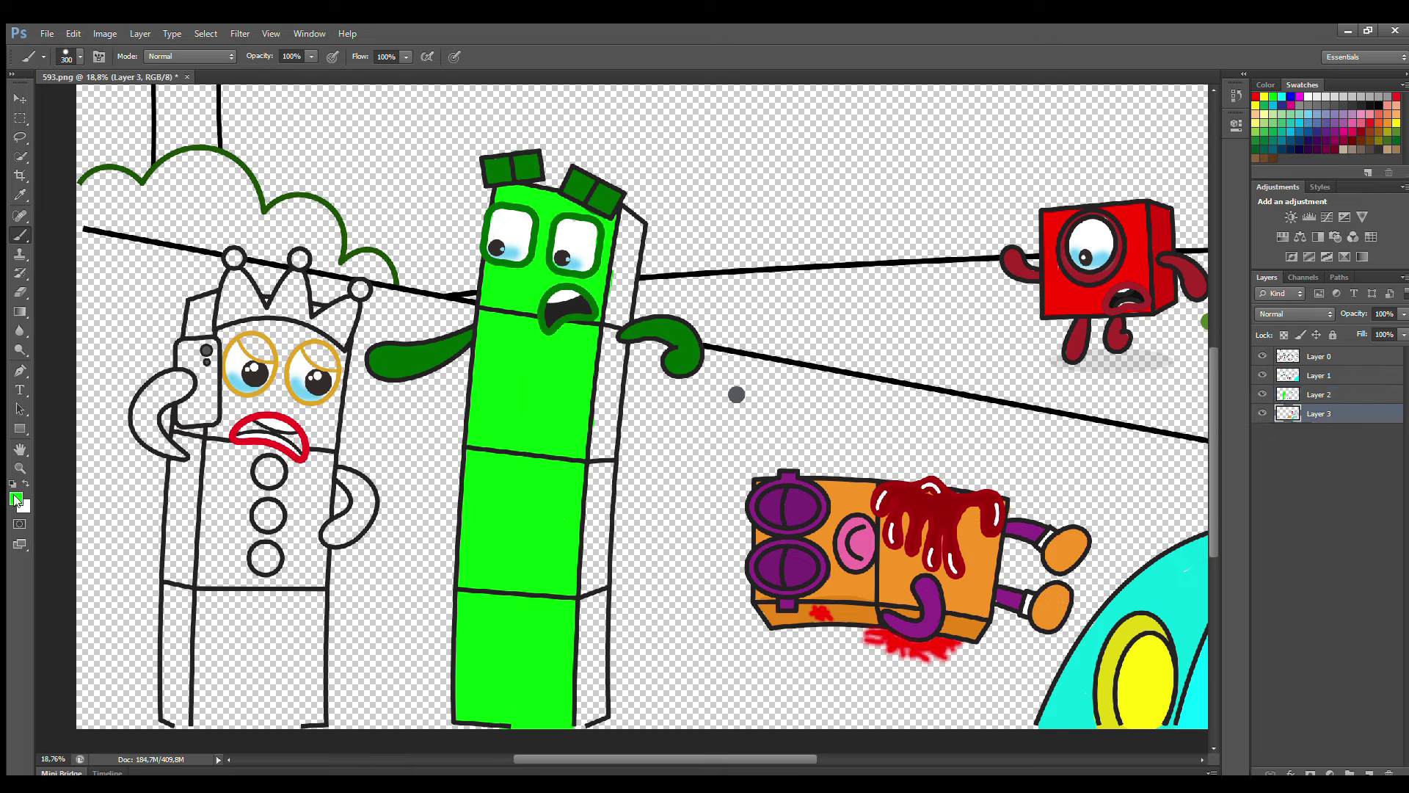
{"action": "mouse_move", "coordinate": [634, 242]}
{"action": "left_mouse_down"}
{"action": "mouse_move", "coordinate": [594, 722]}
{"action": "mouse_move", "coordinate": [568, 640]}
{"action": "left_mouse_up"}
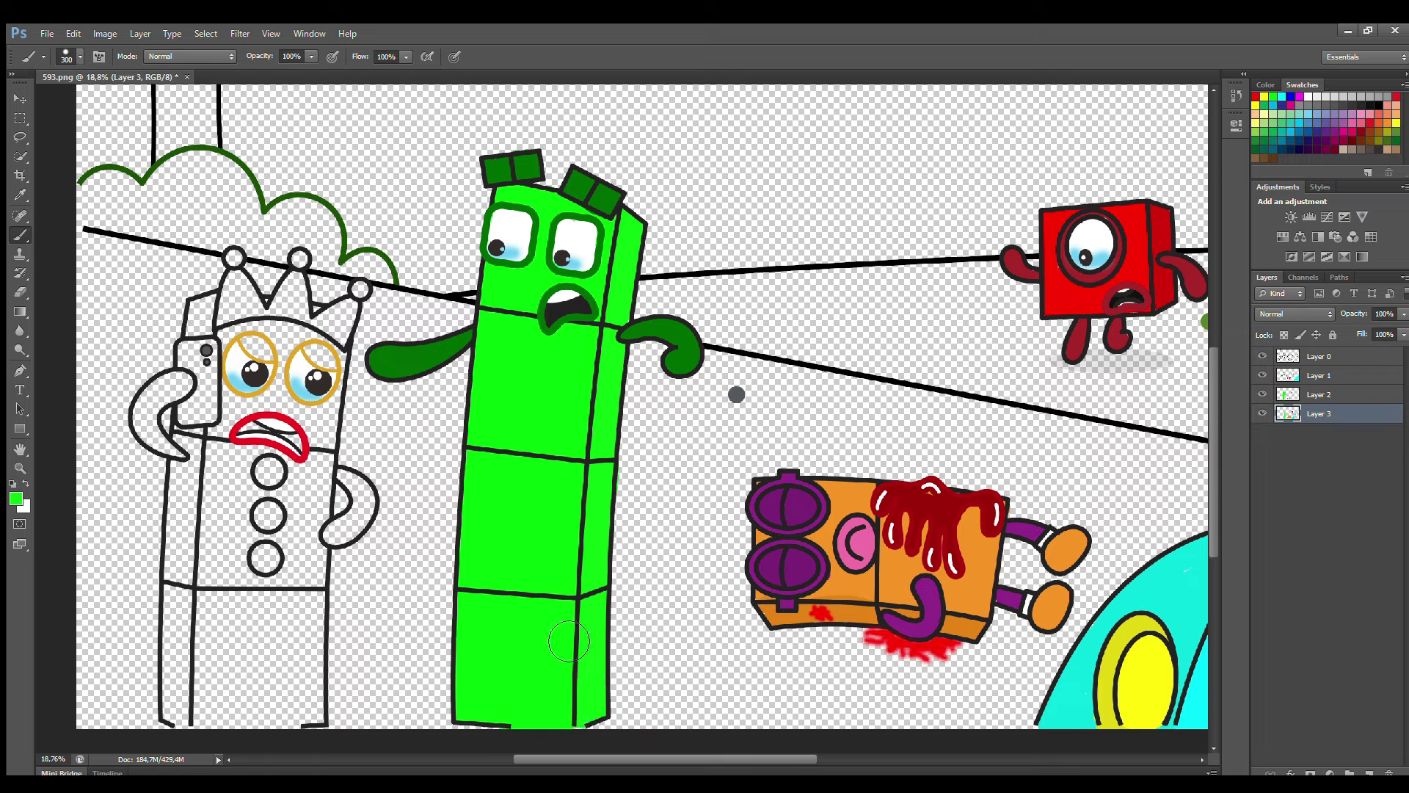
Sample the red from the crowned character's lips and paint the three points of its crown with it on Layer 1
{"action": "left_click", "coordinate": [1318, 375]}
{"action": "left_click", "coordinate": [268, 433], "text": "alt"}
{"action": "key", "text": "bracketleft"}
{"action": "key", "text": "bracketleft"}
{"action": "key", "text": "bracketleft"}
{"action": "key", "text": "bracketleft"}
{"action": "key", "text": "bracketleft"}
{"action": "key", "text": "bracketleft"}
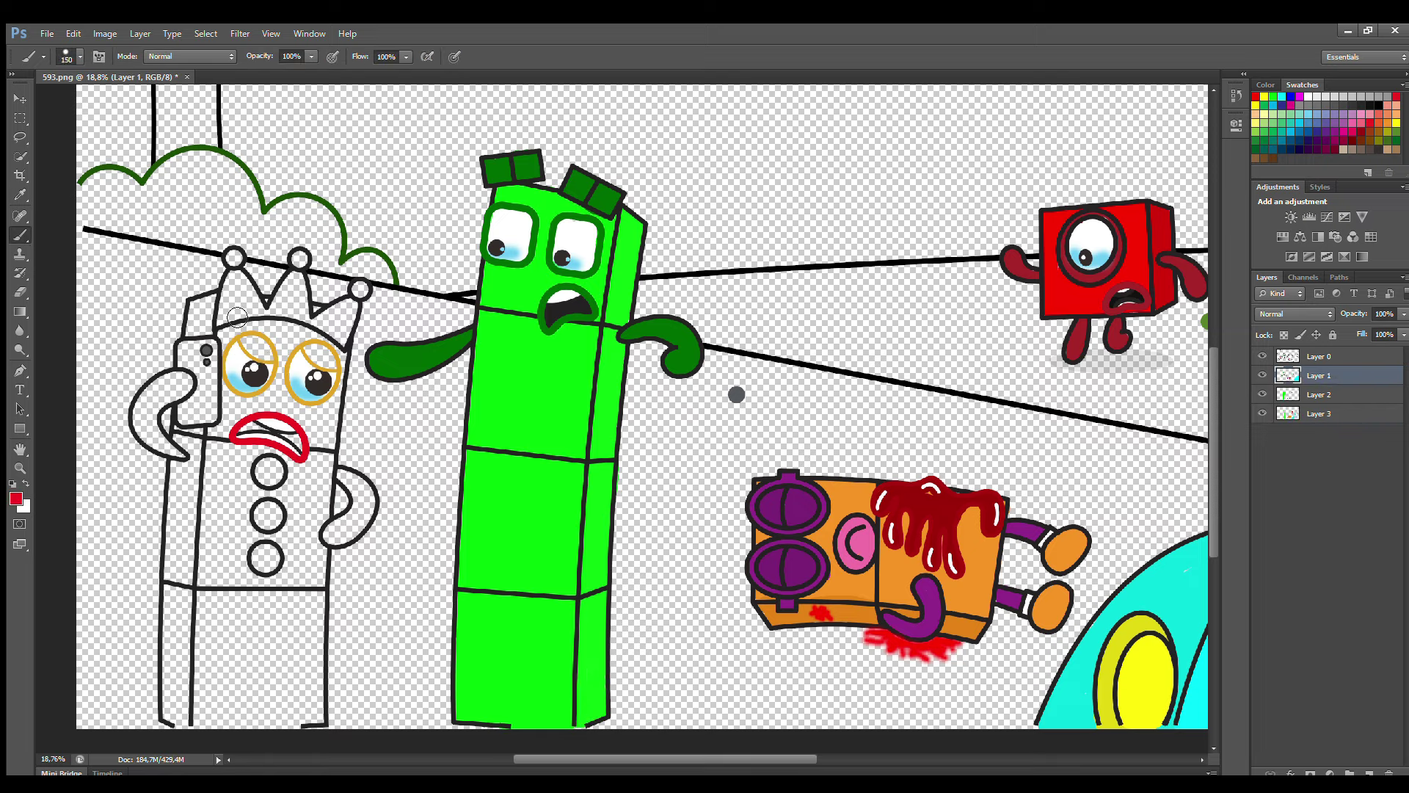
{"action": "mouse_move", "coordinate": [220, 324]}
{"action": "left_mouse_down"}
{"action": "mouse_move", "coordinate": [226, 298]}
{"action": "mouse_move", "coordinate": [279, 308]}
{"action": "mouse_move", "coordinate": [301, 278]}
{"action": "mouse_move", "coordinate": [346, 338]}
{"action": "left_mouse_up"}
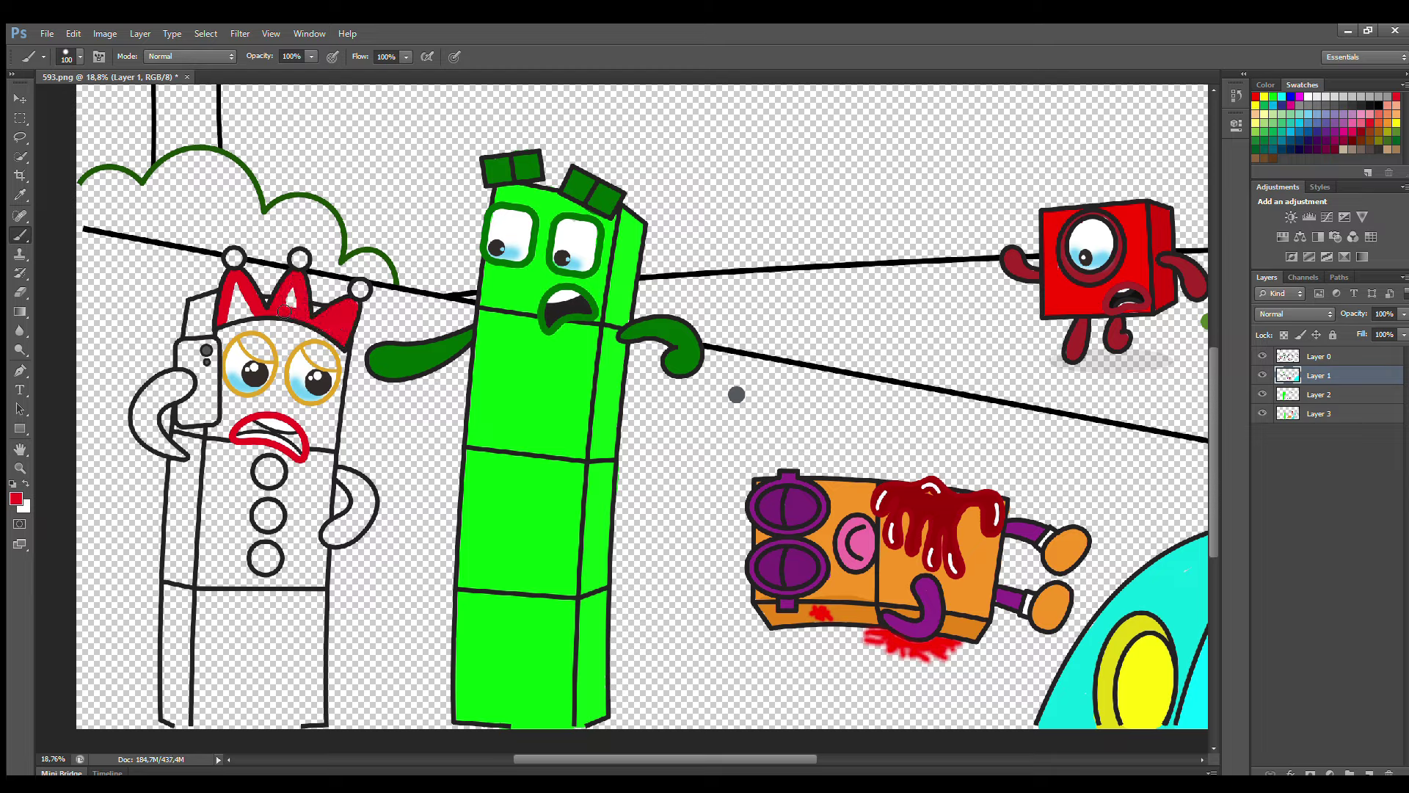
{"action": "left_click_drag", "start_coordinate": [250, 315], "coordinate": [242, 297]}
Paint both arms and the three round buttons of the crowned character red
{"action": "mouse_move", "coordinate": [342, 475]}
{"action": "left_mouse_down"}
{"action": "mouse_move", "coordinate": [367, 516]}
{"action": "mouse_move", "coordinate": [331, 539]}
{"action": "mouse_move", "coordinate": [357, 492]}
{"action": "left_mouse_up"}
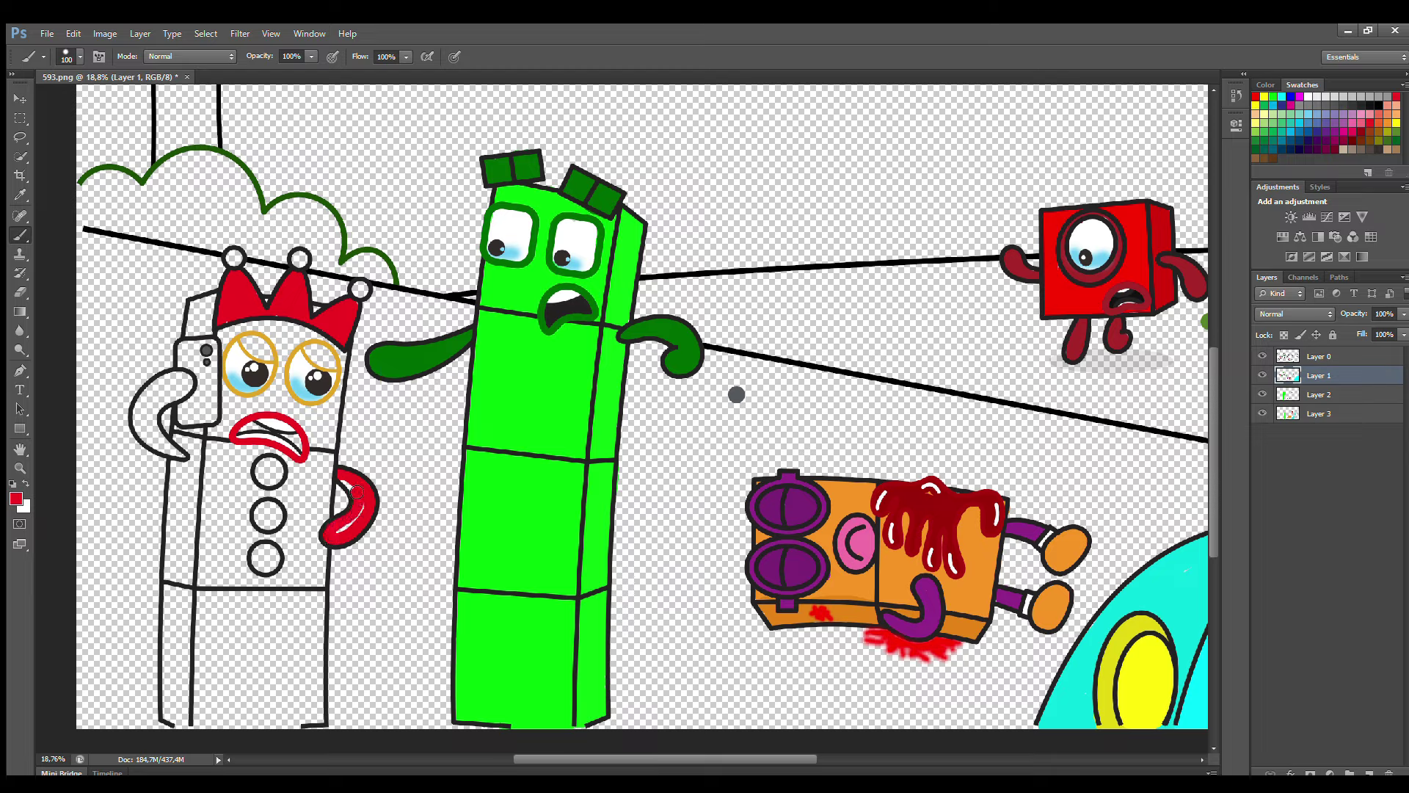
{"action": "mouse_move", "coordinate": [176, 453]}
{"action": "left_mouse_down"}
{"action": "mouse_move", "coordinate": [157, 397]}
{"action": "mouse_move", "coordinate": [183, 374]}
{"action": "mouse_move", "coordinate": [148, 411]}
{"action": "left_mouse_up"}
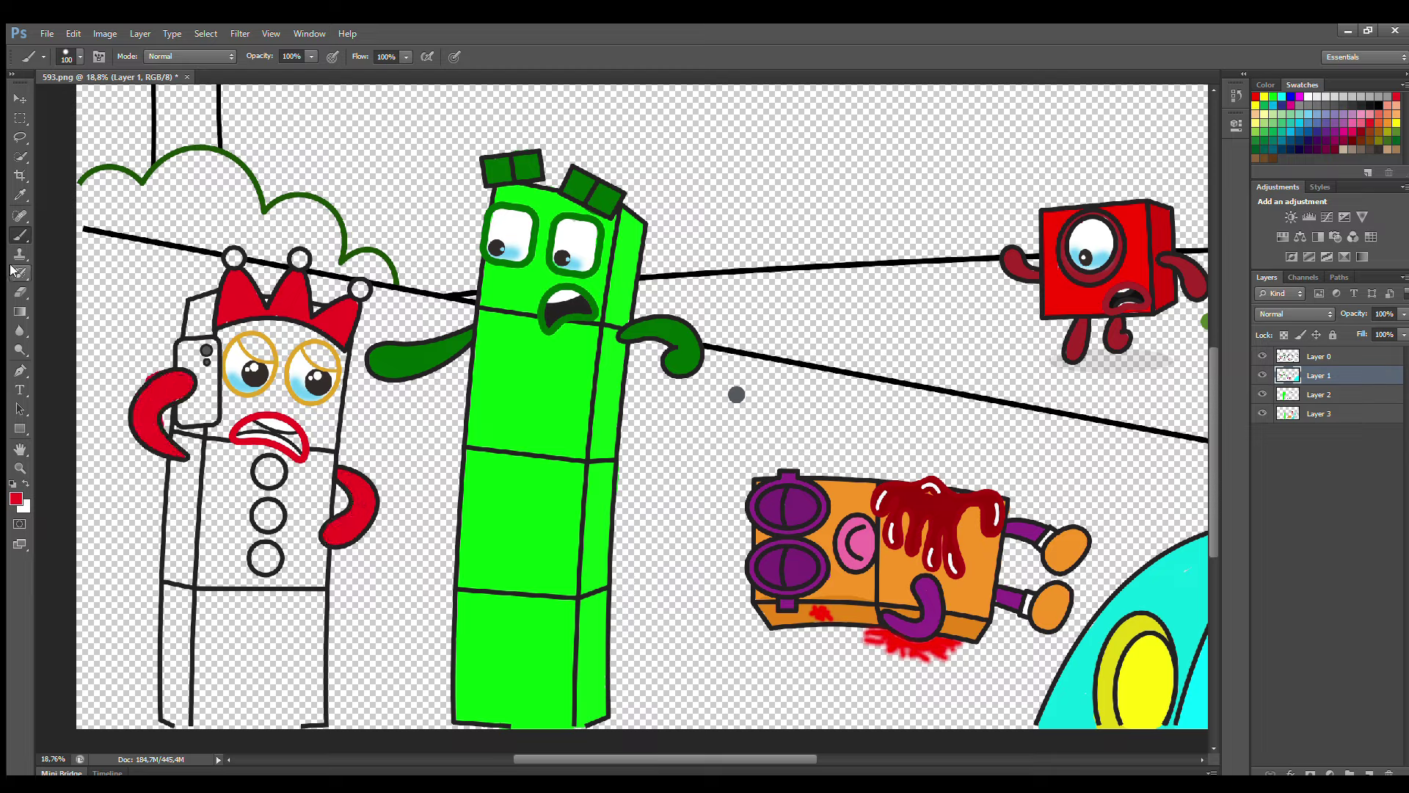
{"action": "key", "text": "e"}
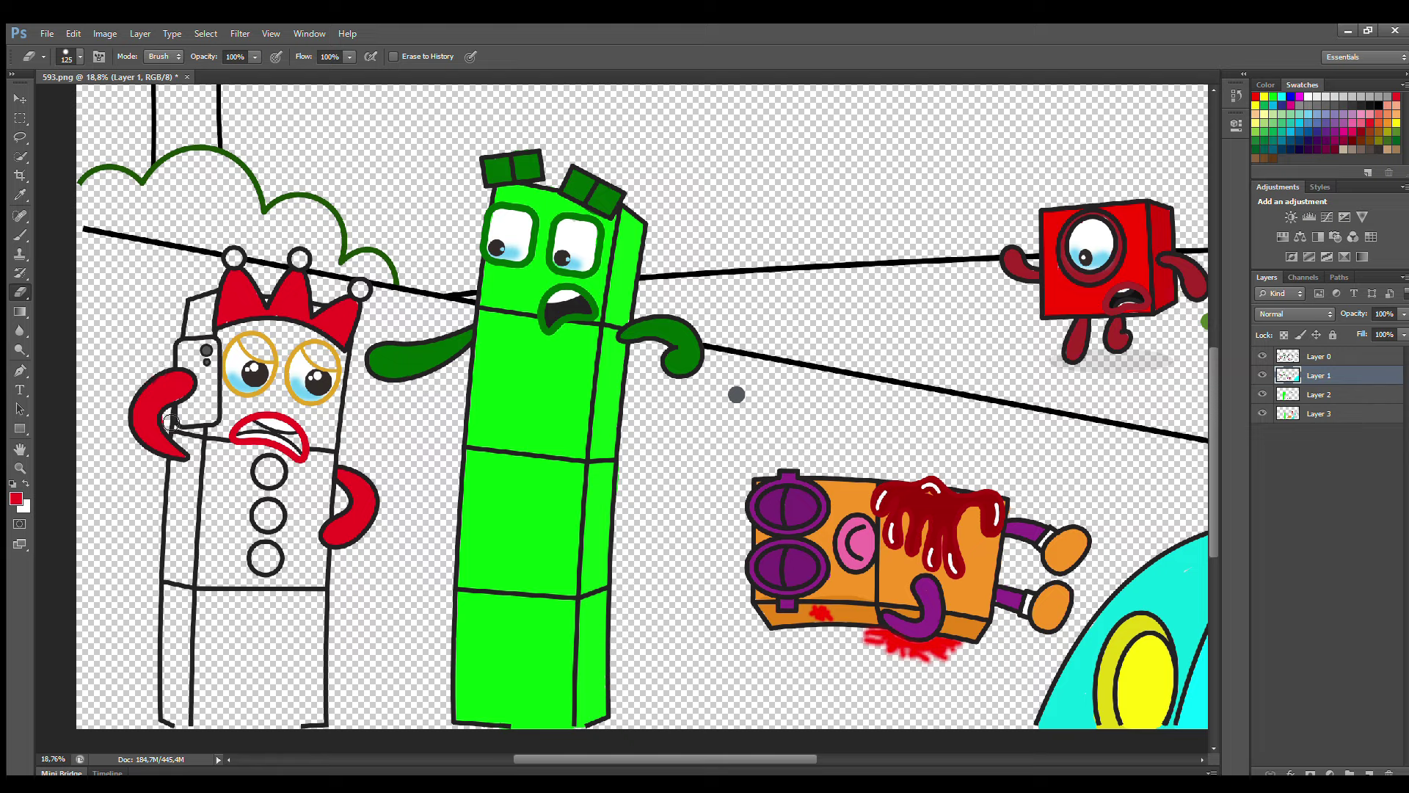
{"action": "left_click", "coordinate": [20, 234]}
{"action": "mouse_move", "coordinate": [263, 485]}
{"action": "left_mouse_down"}
{"action": "mouse_move", "coordinate": [276, 470]}
{"action": "mouse_move", "coordinate": [274, 512]}
{"action": "left_mouse_up"}
{"action": "left_click_drag", "start_coordinate": [257, 546], "coordinate": [258, 558]}
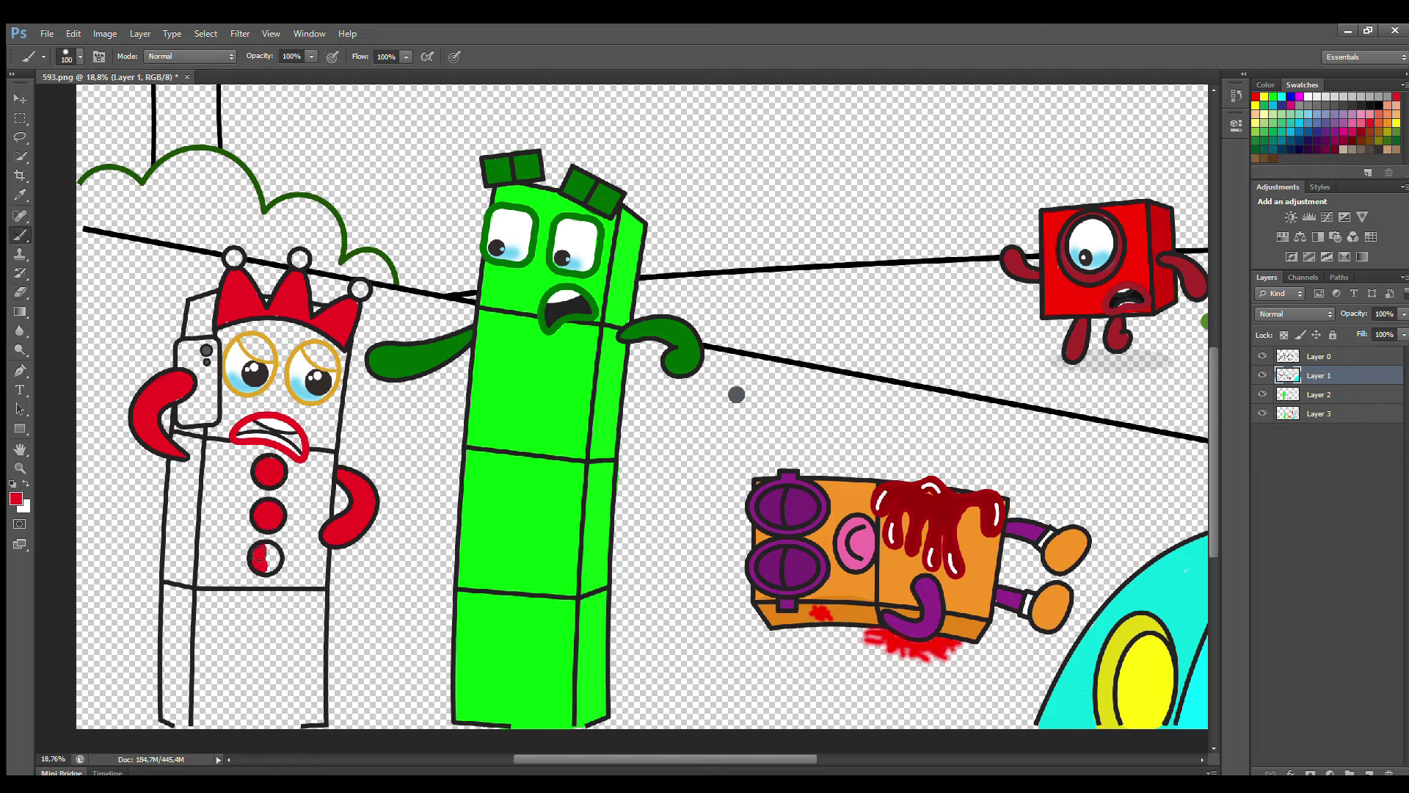
On Layer 2, paint the crowned character's upper eyelids in the golden tone of its eye rims and its phone cyan
{"action": "left_click", "coordinate": [1314, 396]}
{"action": "key", "text": "i"}
{"action": "left_click", "coordinate": [320, 340]}
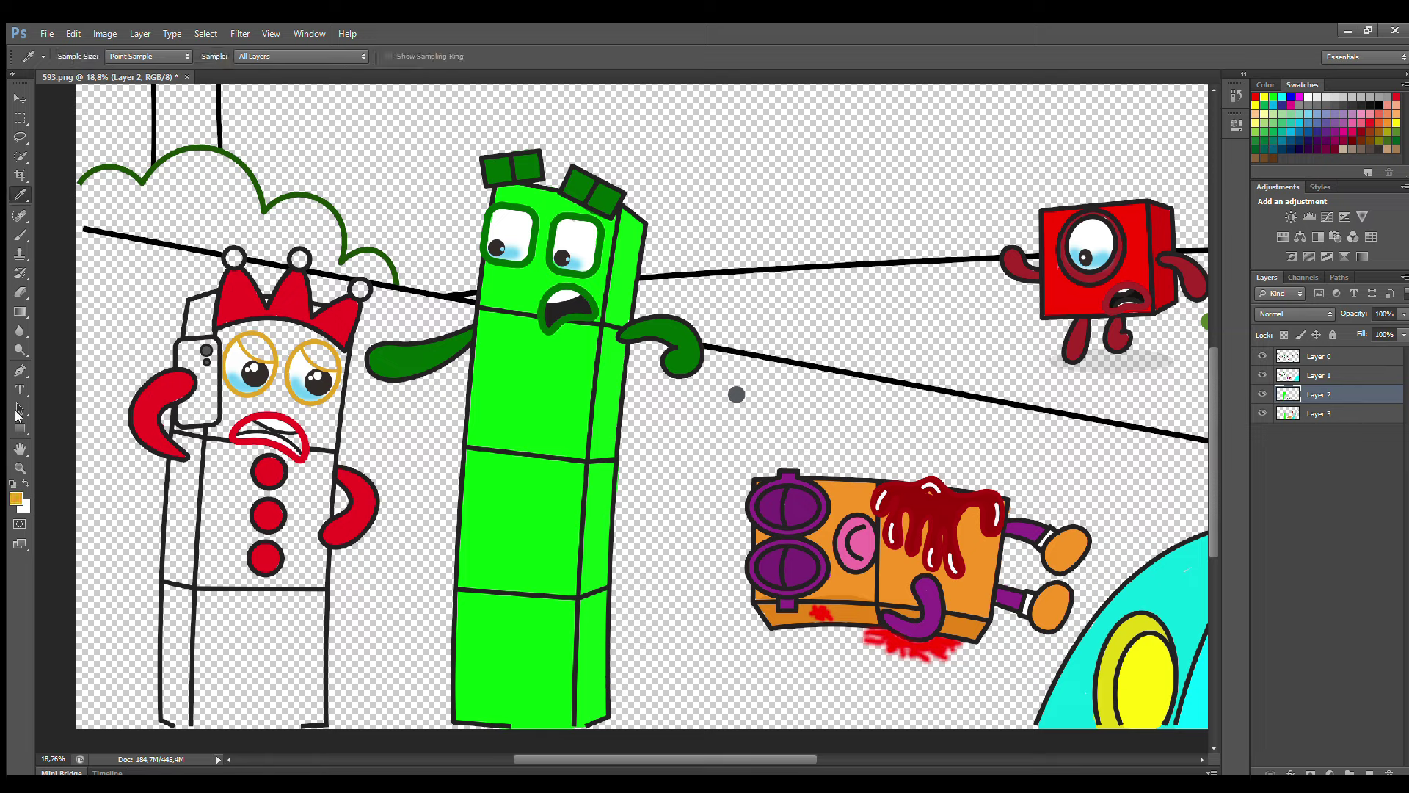
{"action": "key", "text": "b"}
{"action": "left_click_drag", "start_coordinate": [304, 356], "coordinate": [330, 368]}
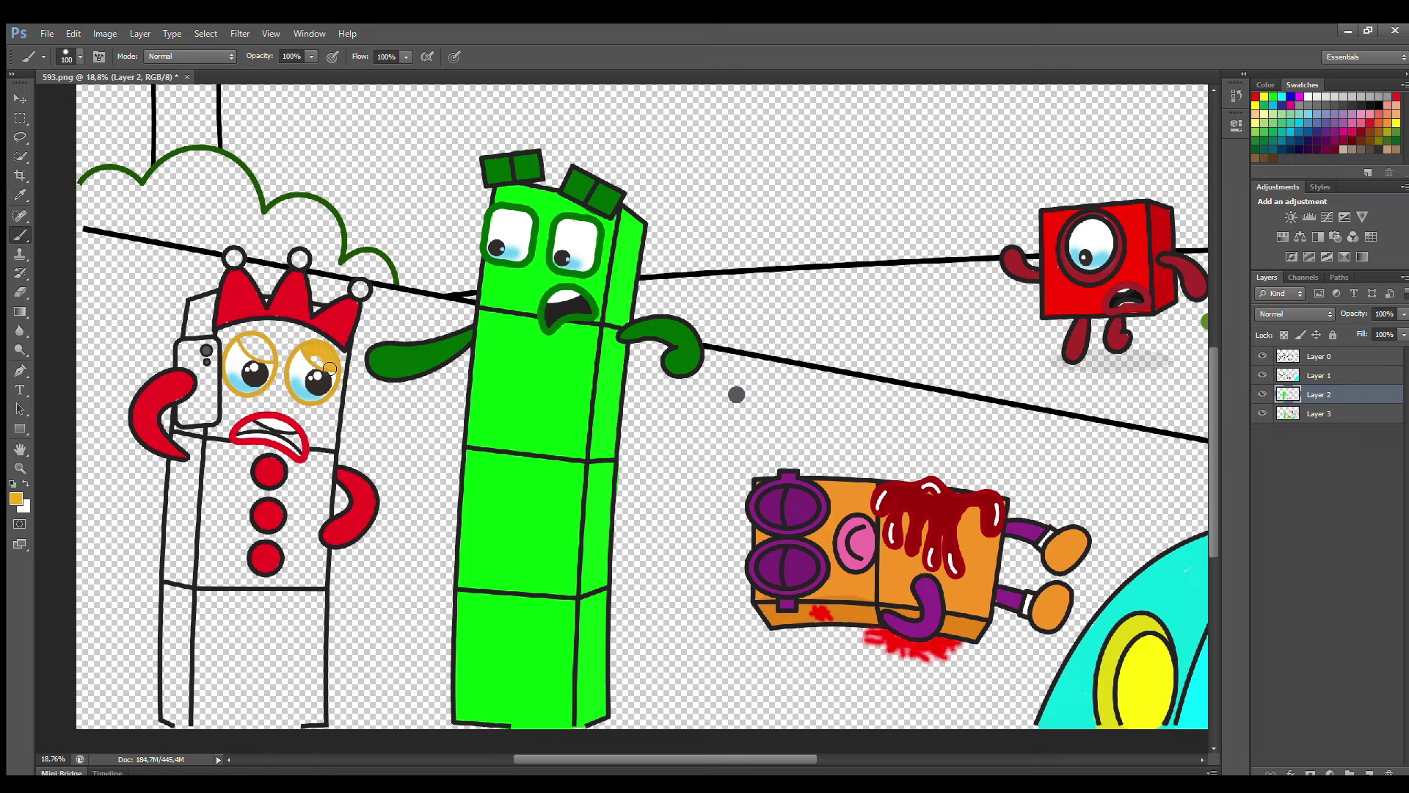
{"action": "mouse_move", "coordinate": [240, 344]}
{"action": "left_mouse_down"}
{"action": "mouse_move", "coordinate": [255, 357]}
{"action": "mouse_move", "coordinate": [185, 404]}
{"action": "mouse_move", "coordinate": [210, 402]}
{"action": "mouse_move", "coordinate": [192, 402]}
{"action": "mouse_move", "coordinate": [203, 375]}
{"action": "left_mouse_up"}
Paint the inside of the crowned character's mouth near-black and the balls on its crown yellow
{"action": "left_click", "coordinate": [257, 424], "text": "alt"}
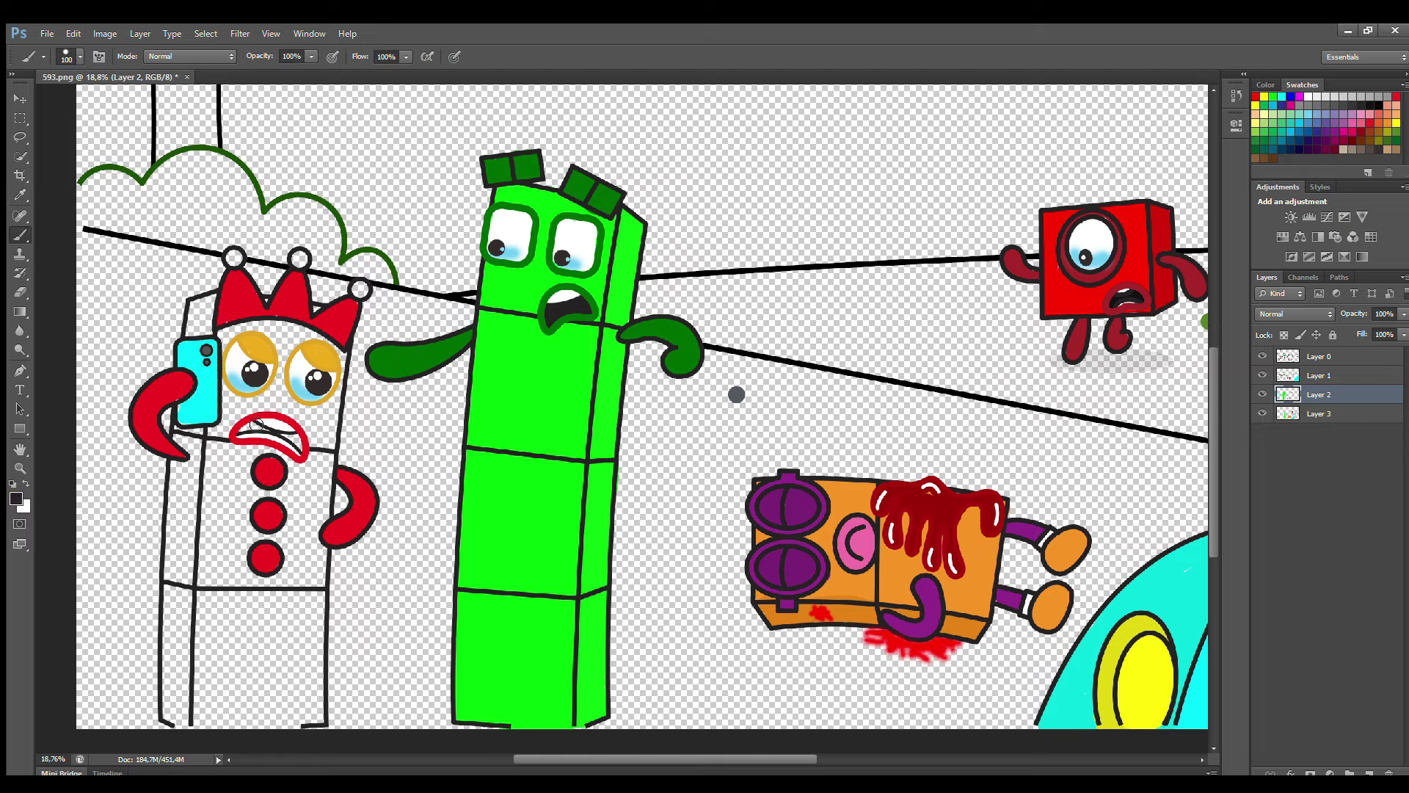
{"action": "left_click_drag", "start_coordinate": [256, 424], "coordinate": [297, 441]}
Paint the crowned character's front faces bright yellow on Layer 3 with a larger brush
{"action": "left_click", "coordinate": [1318, 413]}
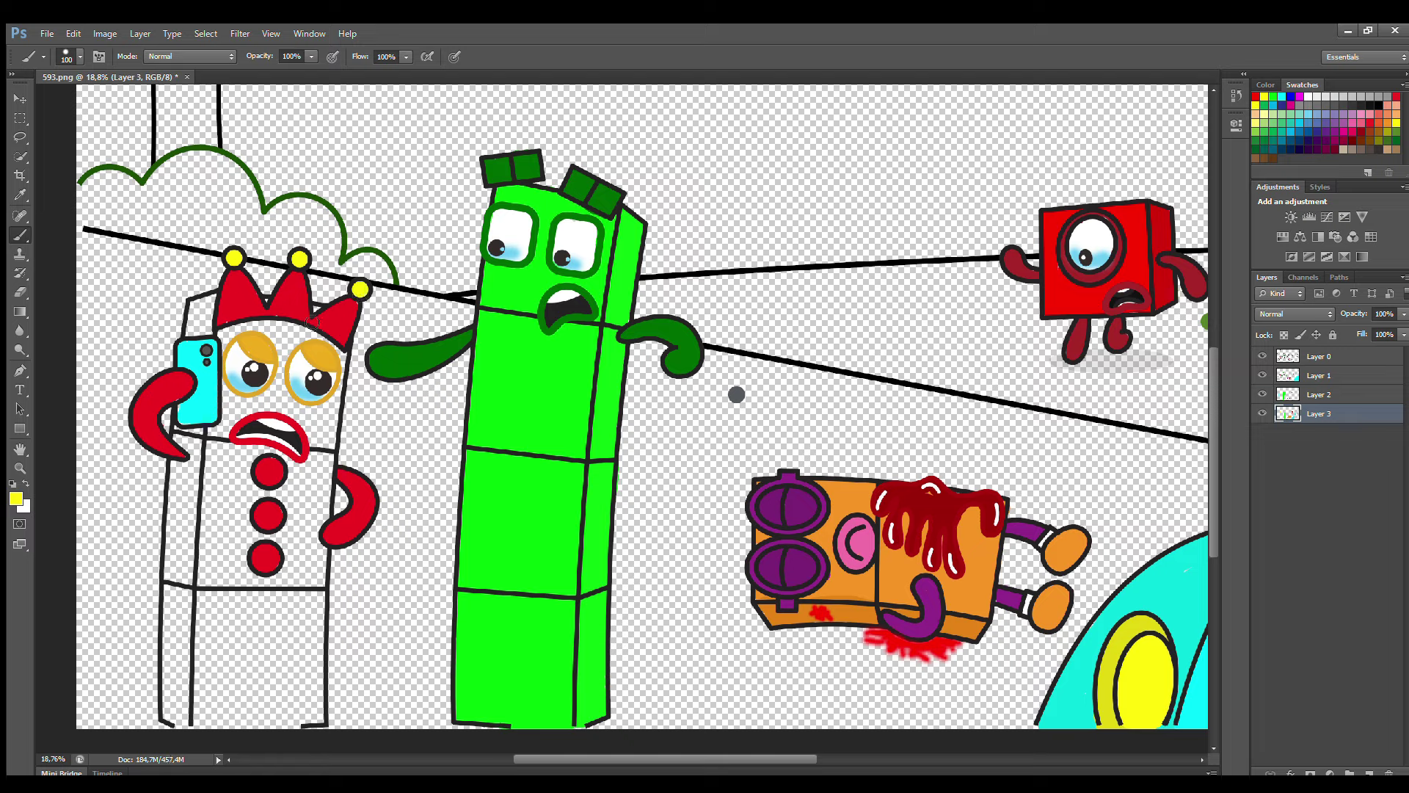
{"action": "key", "text": "bracketright"}
{"action": "key", "text": "bracketright"}
{"action": "key", "text": "bracketright"}
{"action": "key", "text": "bracketright"}
{"action": "key", "text": "bracketright"}
{"action": "left_click_drag", "start_coordinate": [250, 339], "coordinate": [236, 438]}
{"action": "mouse_move", "coordinate": [227, 522]}
{"action": "left_mouse_down"}
{"action": "mouse_move", "coordinate": [212, 713]}
{"action": "mouse_move", "coordinate": [317, 718]}
{"action": "mouse_move", "coordinate": [341, 378]}
{"action": "mouse_move", "coordinate": [253, 638]}
{"action": "mouse_move", "coordinate": [308, 428]}
{"action": "left_mouse_up"}
{"action": "key", "text": "bracketright"}
{"action": "key", "text": "bracketright"}
Add a new layer beneath Layer 3 and paint the crowned character's side strip a darker yellow on it
{"action": "left_click", "coordinate": [1368, 772]}
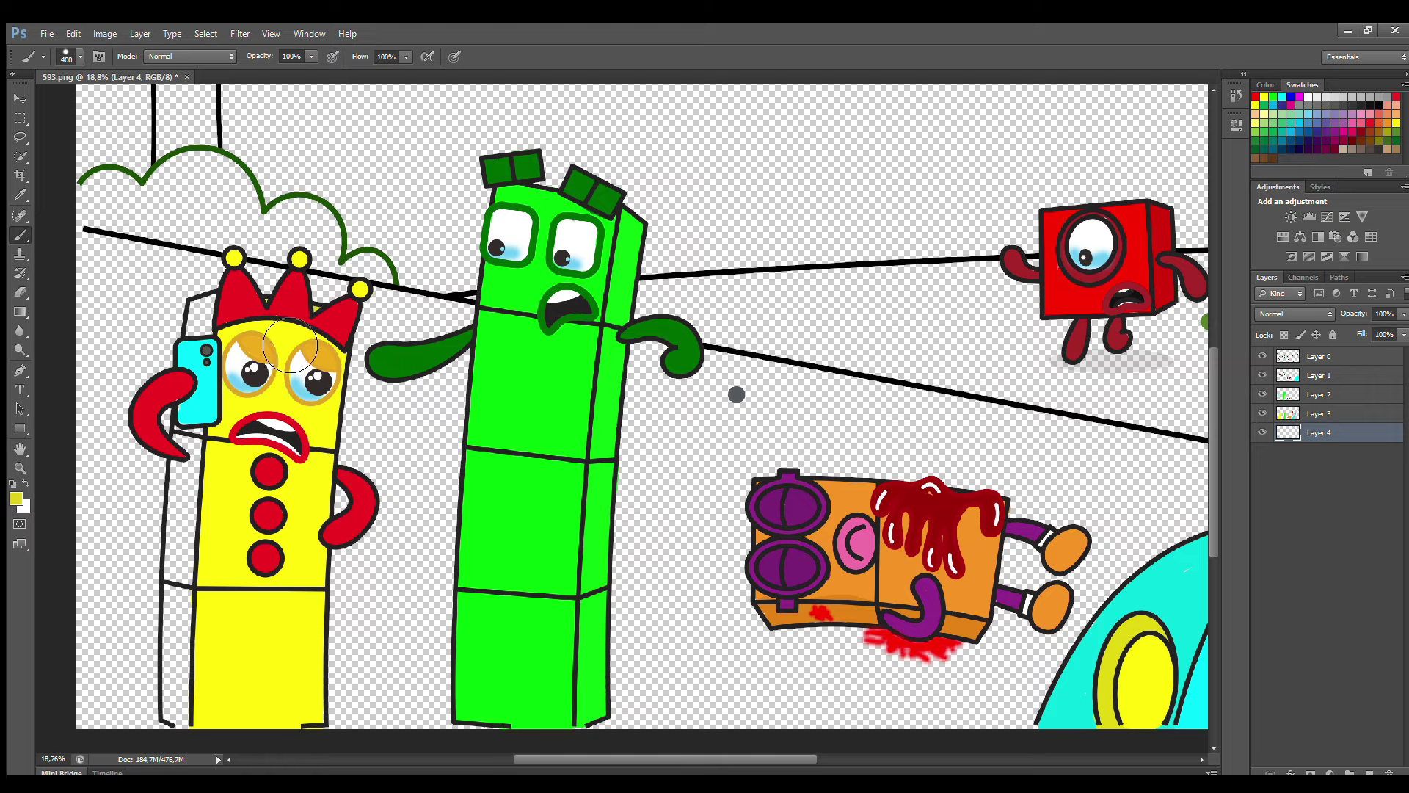
{"action": "key", "text": "bracketleft"}
{"action": "key", "text": "bracketleft"}
{"action": "key", "text": "bracketleft"}
{"action": "key", "text": "bracketleft"}
{"action": "mouse_move", "coordinate": [209, 302]}
{"action": "left_mouse_down"}
{"action": "mouse_move", "coordinate": [190, 579]}
{"action": "mouse_move", "coordinate": [199, 734]}
{"action": "left_mouse_up"}
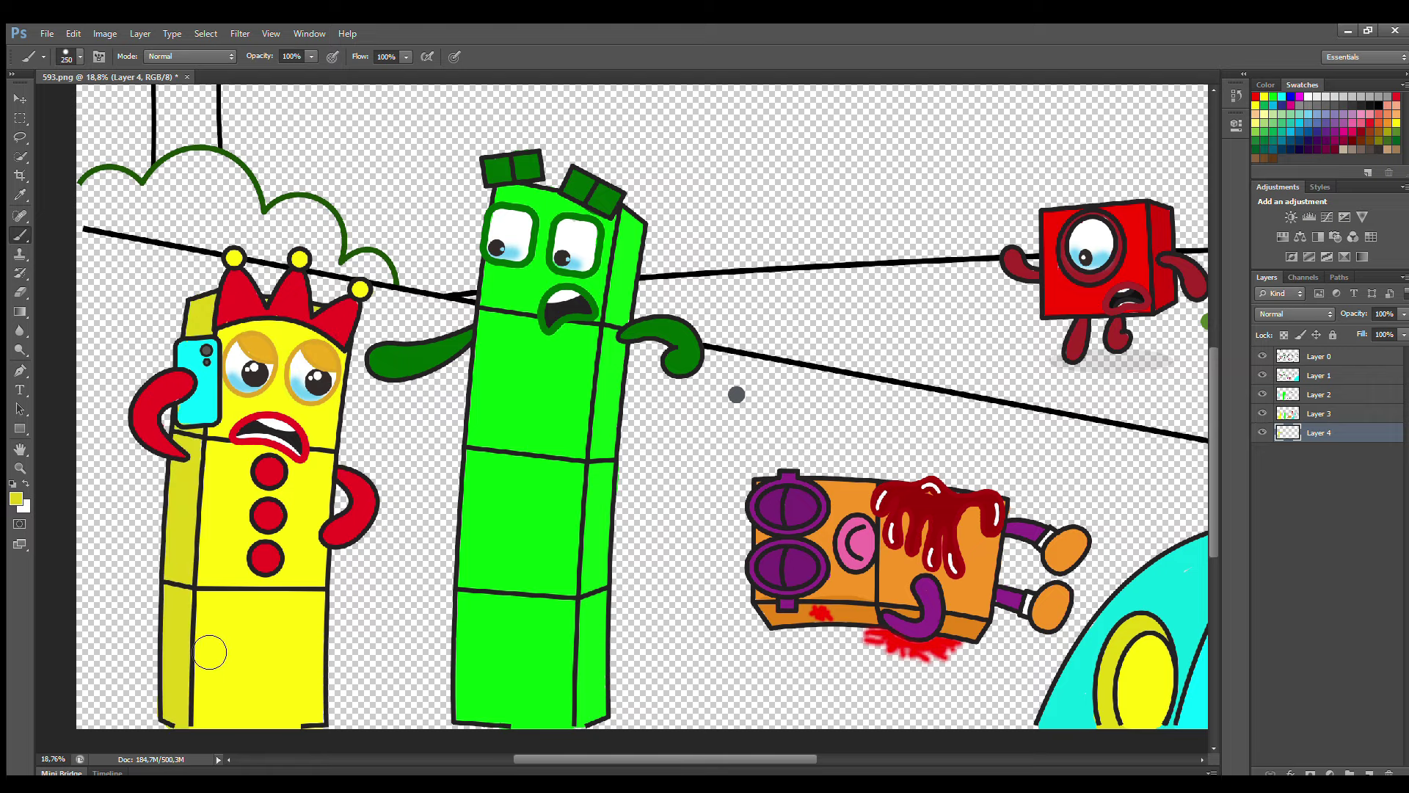
Sample the green dot in the tree and fill the small inner leaf clumps with it on Layer 1
{"action": "left_click_drag", "start_coordinate": [1213, 528], "coordinate": [1217, 461]}
{"action": "left_click", "coordinate": [1319, 375]}
{"action": "key", "text": "i"}
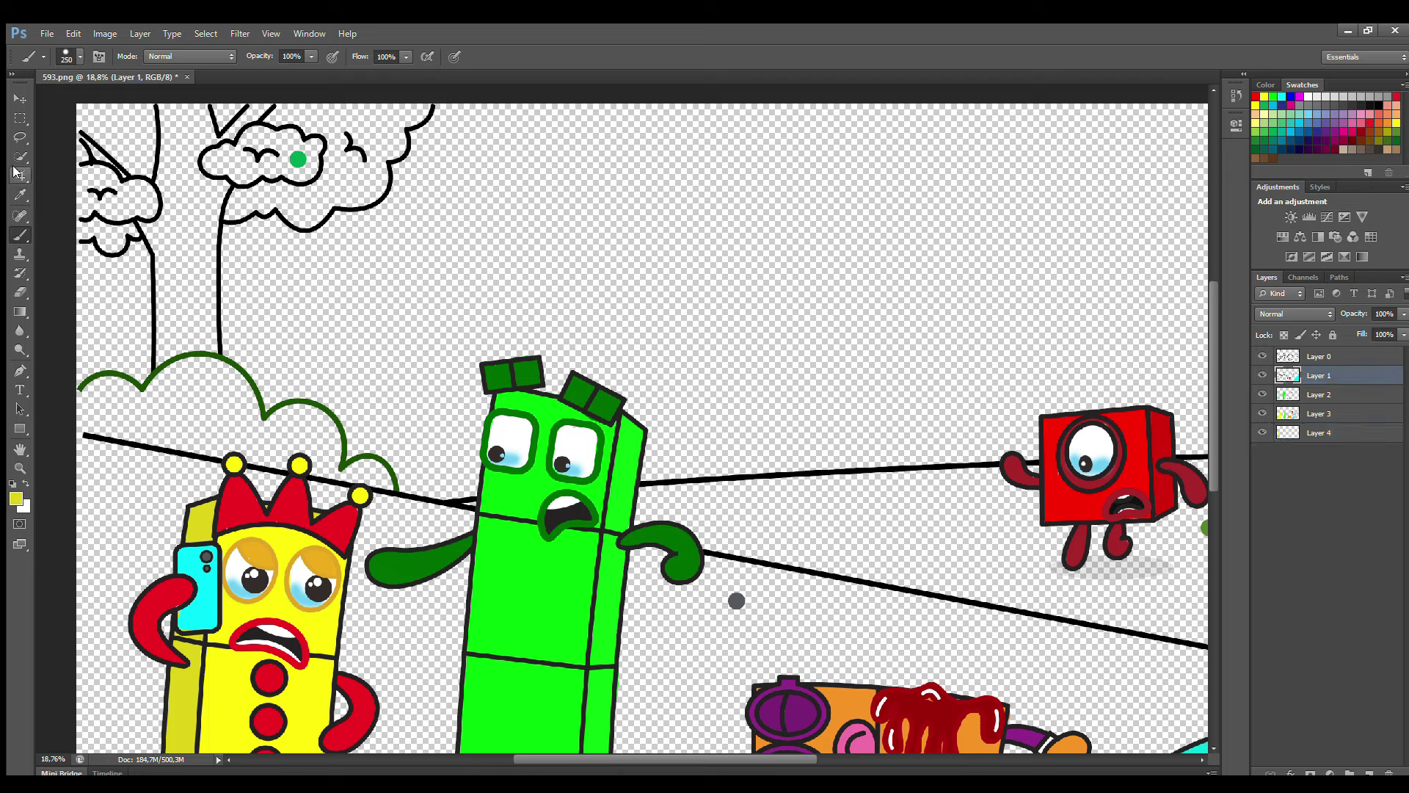
{"action": "left_click", "coordinate": [297, 158]}
{"action": "key", "text": "b"}
{"action": "key", "text": "bracketleft"}
{"action": "mouse_move", "coordinate": [209, 163]}
{"action": "left_mouse_down"}
{"action": "mouse_move", "coordinate": [267, 137]}
{"action": "mouse_move", "coordinate": [317, 153]}
{"action": "mouse_move", "coordinate": [314, 167]}
{"action": "mouse_move", "coordinate": [252, 182]}
{"action": "left_mouse_up"}
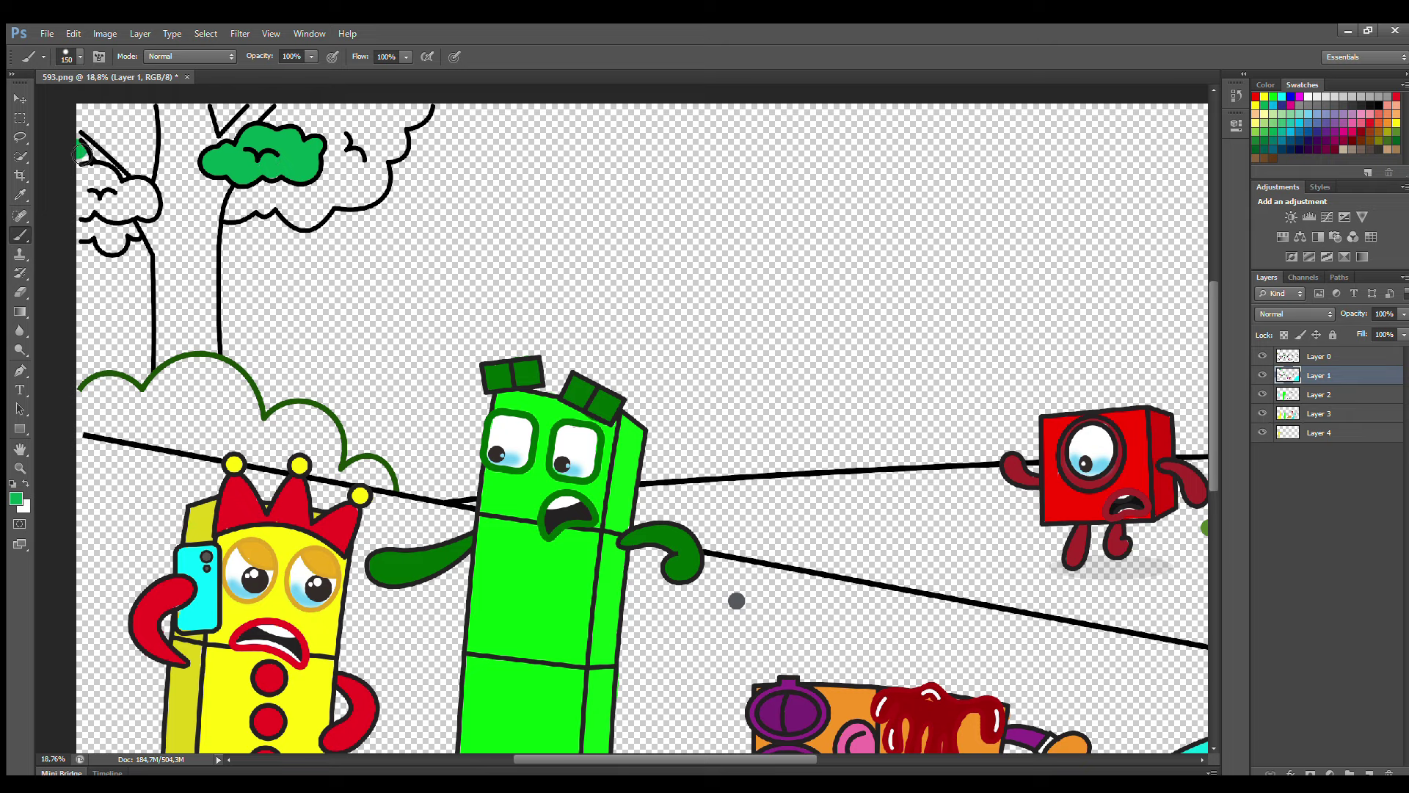
{"action": "mouse_move", "coordinate": [80, 151]}
{"action": "left_mouse_down"}
{"action": "mouse_move", "coordinate": [148, 201]}
{"action": "mouse_move", "coordinate": [82, 209]}
{"action": "mouse_move", "coordinate": [99, 191]}
{"action": "left_mouse_up"}
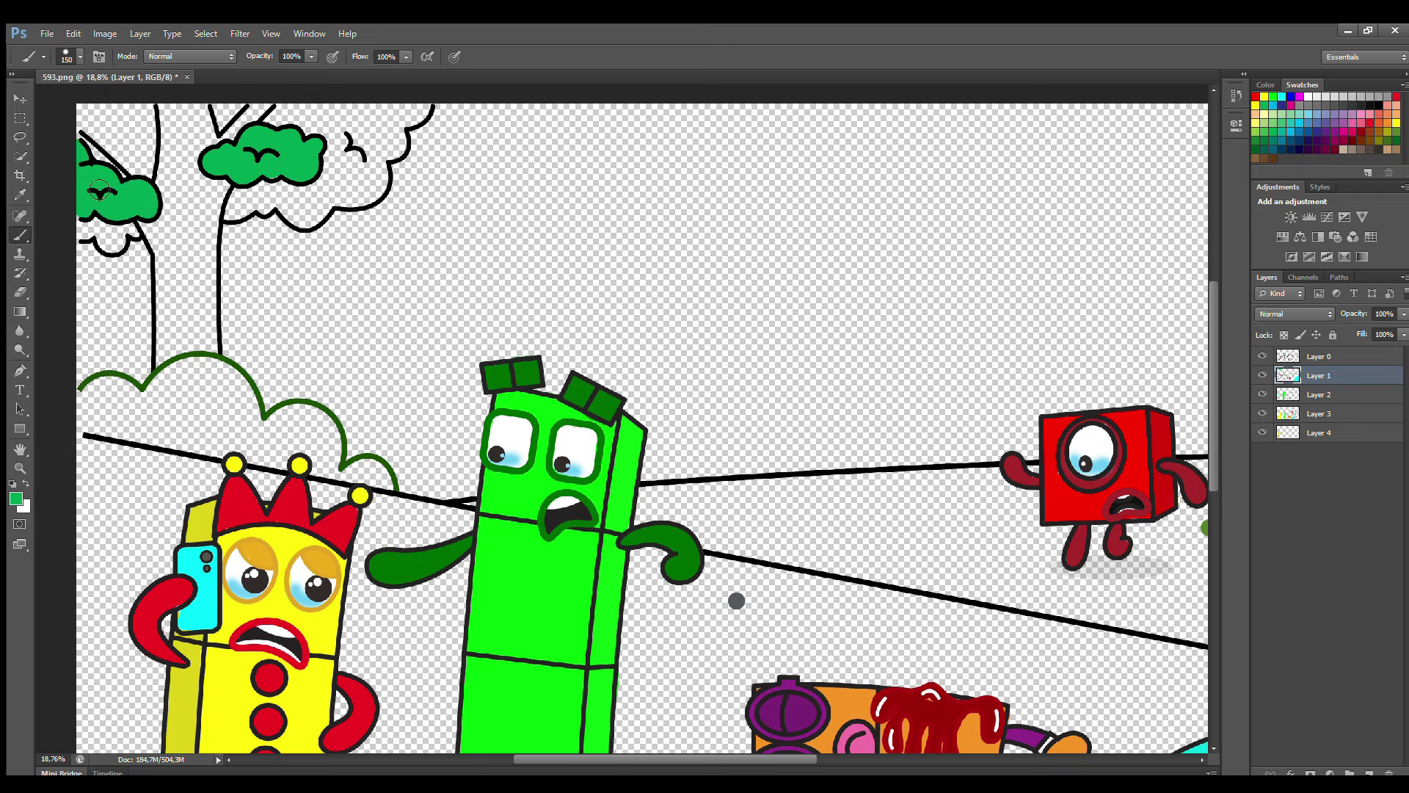
Paint the remaining foliage of both tree crowns a lighter green on Layer 2
{"action": "left_click", "coordinate": [1348, 394]}
{"action": "mouse_move", "coordinate": [86, 121]}
{"action": "left_mouse_down"}
{"action": "mouse_move", "coordinate": [148, 179]}
{"action": "mouse_move", "coordinate": [151, 113]}
{"action": "mouse_move", "coordinate": [152, 155]}
{"action": "mouse_move", "coordinate": [93, 116]}
{"action": "mouse_move", "coordinate": [126, 113]}
{"action": "left_mouse_up"}
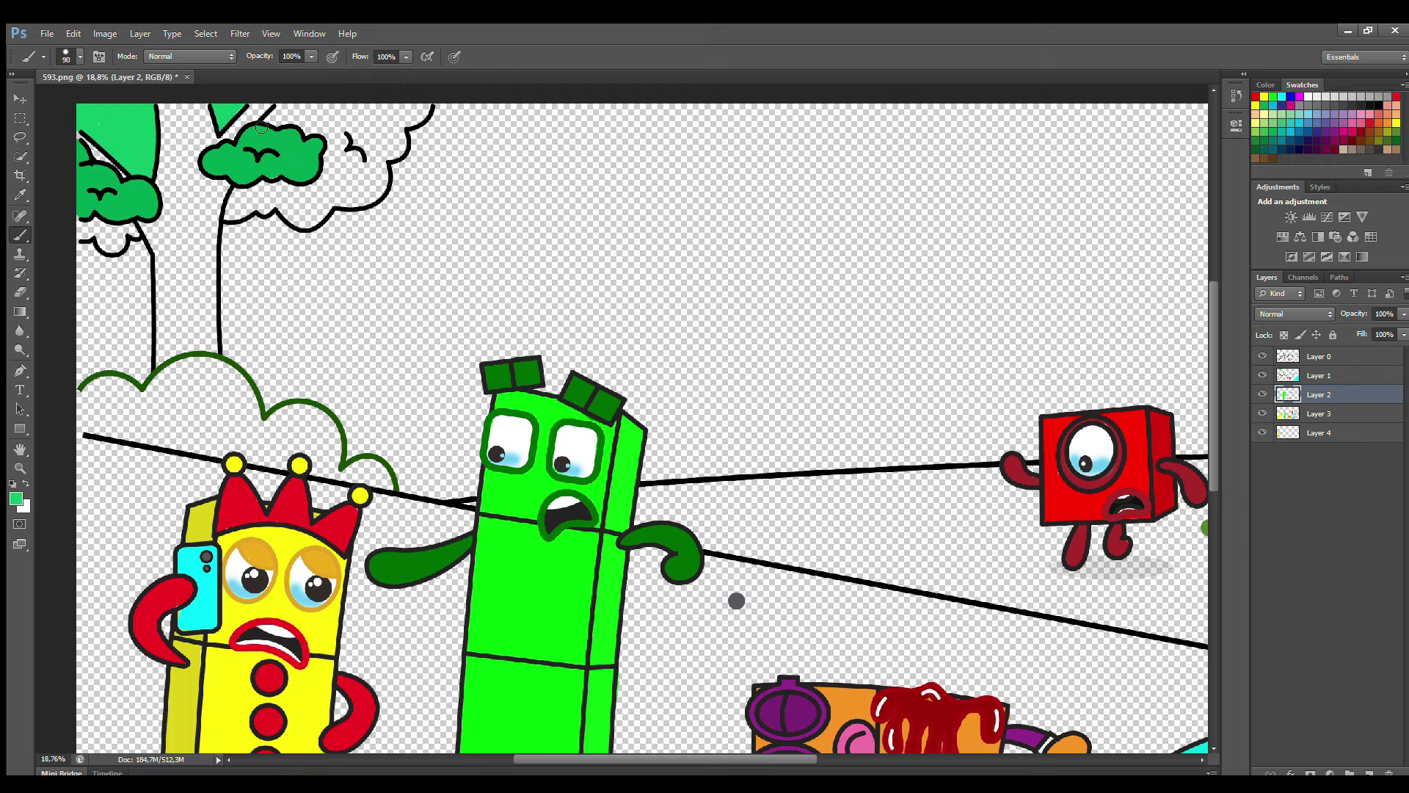
{"action": "left_click_drag", "start_coordinate": [292, 109], "coordinate": [299, 136]}
{"action": "key", "text": "bracketright"}
{"action": "key", "text": "bracketright"}
{"action": "mouse_move", "coordinate": [237, 216]}
{"action": "left_mouse_down"}
{"action": "mouse_move", "coordinate": [314, 223]}
{"action": "mouse_move", "coordinate": [375, 203]}
{"action": "mouse_move", "coordinate": [427, 117]}
{"action": "mouse_move", "coordinate": [376, 110]}
{"action": "mouse_move", "coordinate": [392, 119]}
{"action": "mouse_move", "coordinate": [298, 135]}
{"action": "mouse_move", "coordinate": [394, 137]}
{"action": "mouse_move", "coordinate": [355, 191]}
{"action": "mouse_move", "coordinate": [370, 180]}
{"action": "mouse_move", "coordinate": [293, 175]}
{"action": "left_mouse_up"}
{"action": "key", "text": "bracketright"}
{"action": "key", "text": "bracketright"}
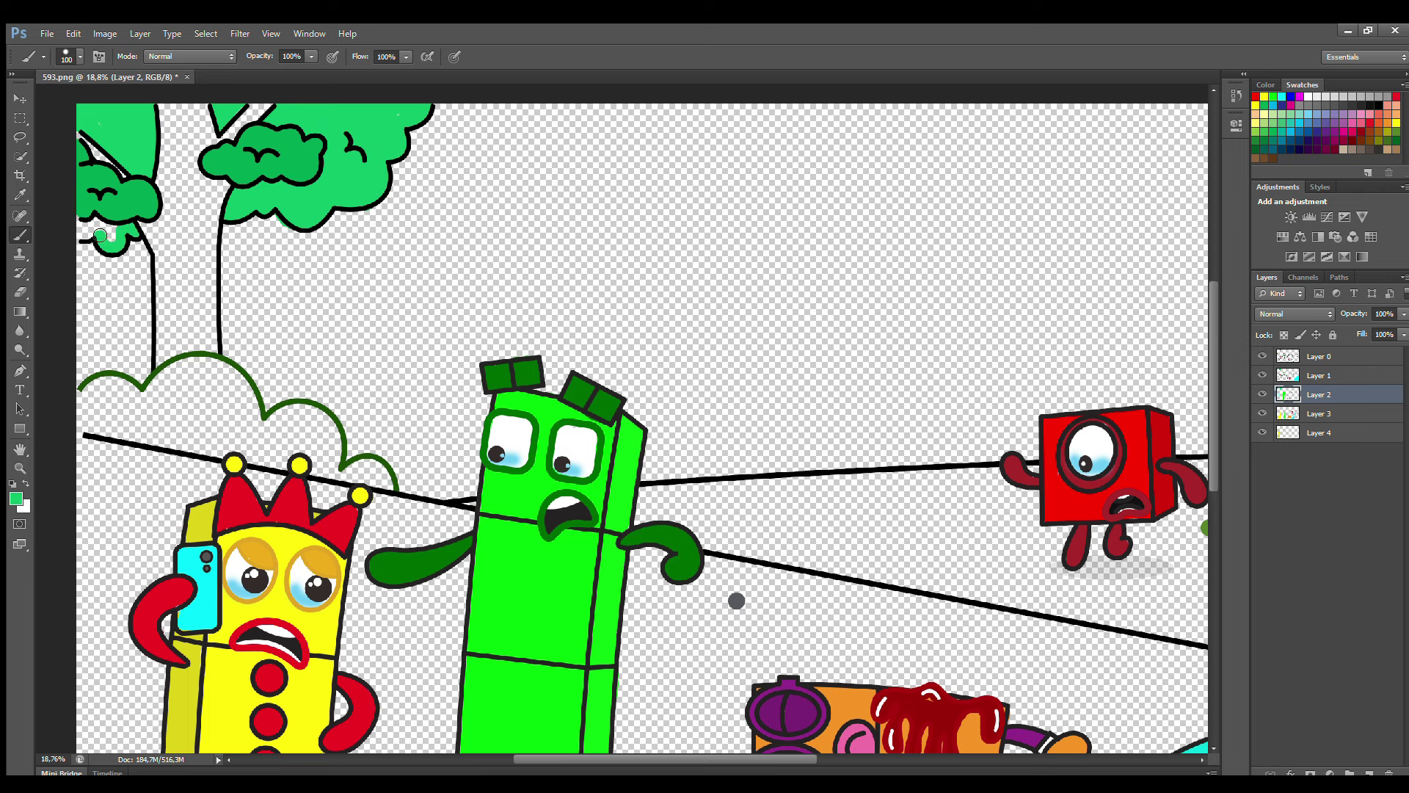
Add a new layer below Layer 4 and paint the whole road area dark grey on it
{"action": "scroll", "coordinate": [195, 245], "scroll_direction": "down", "scroll_amount": 2}
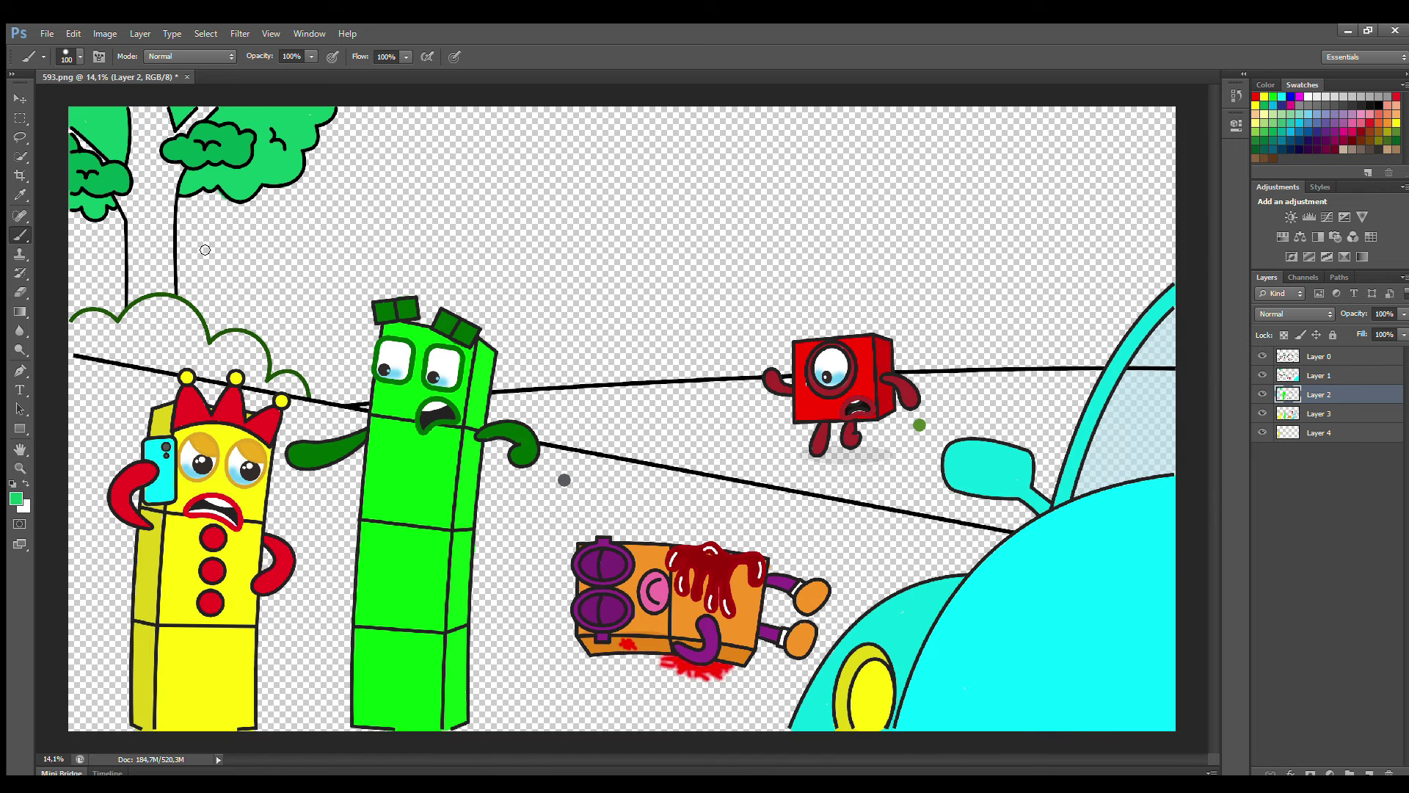
{"action": "left_click", "coordinate": [1330, 433]}
{"action": "left_click", "coordinate": [1369, 772]}
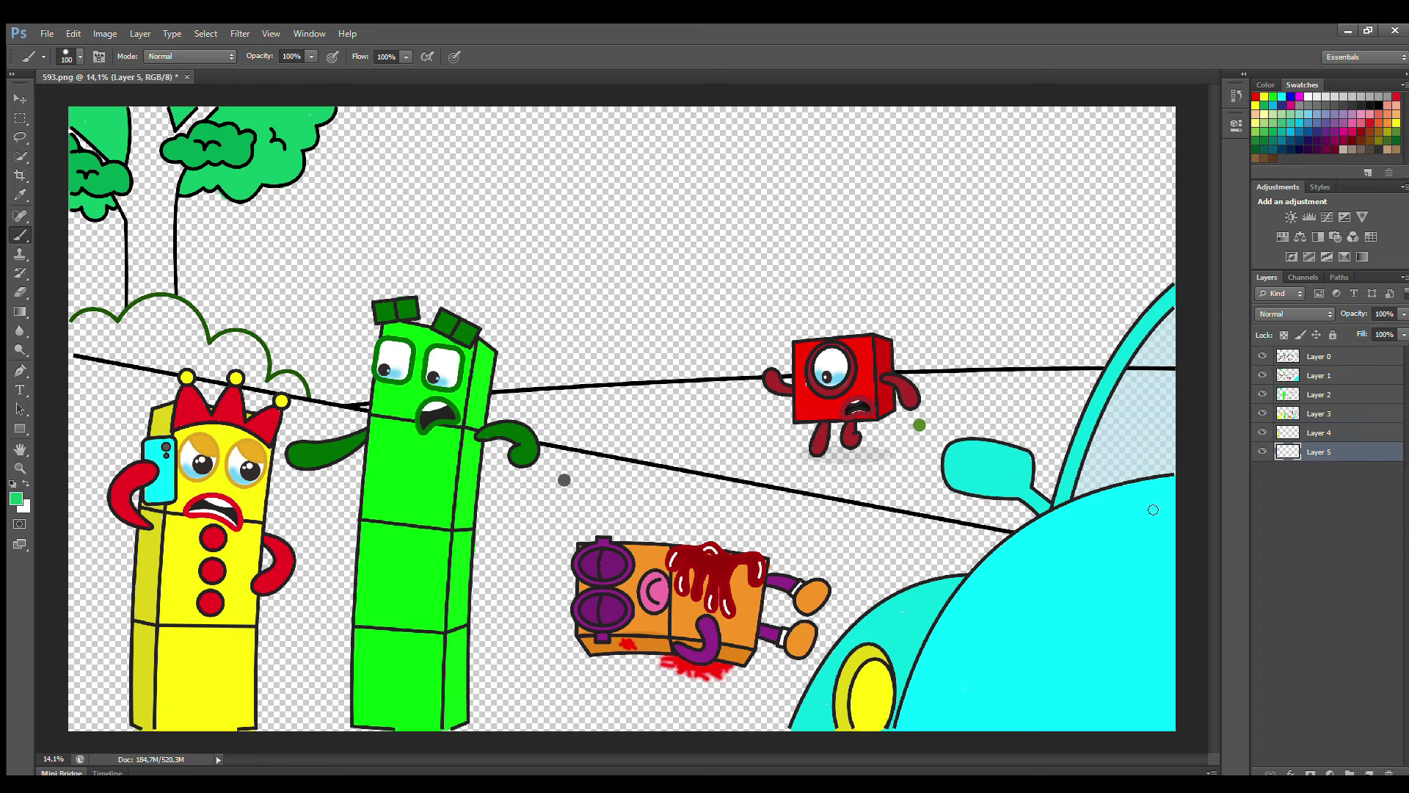
{"action": "left_click", "coordinate": [20, 195]}
{"action": "left_click", "coordinate": [319, 399]}
{"action": "left_click", "coordinate": [20, 235]}
{"action": "left_click_drag", "start_coordinate": [77, 369], "coordinate": [357, 427]}
{"action": "mouse_move", "coordinate": [538, 462]}
{"action": "left_mouse_down"}
{"action": "mouse_move", "coordinate": [739, 502]}
{"action": "mouse_move", "coordinate": [716, 520]}
{"action": "mouse_move", "coordinate": [705, 495]}
{"action": "mouse_move", "coordinate": [1013, 553]}
{"action": "mouse_move", "coordinate": [811, 550]}
{"action": "mouse_move", "coordinate": [101, 422]}
{"action": "mouse_move", "coordinate": [726, 606]}
{"action": "mouse_move", "coordinate": [490, 525]}
{"action": "mouse_move", "coordinate": [252, 562]}
{"action": "mouse_move", "coordinate": [105, 529]}
{"action": "mouse_move", "coordinate": [589, 694]}
{"action": "mouse_move", "coordinate": [866, 687]}
{"action": "mouse_move", "coordinate": [113, 722]}
{"action": "mouse_move", "coordinate": [255, 662]}
{"action": "mouse_move", "coordinate": [220, 675]}
{"action": "left_mouse_up"}
{"action": "key", "text": "bracketright"}
{"action": "key", "text": "bracketright"}
{"action": "key", "text": "bracketright"}
{"action": "key", "text": "bracketright"}
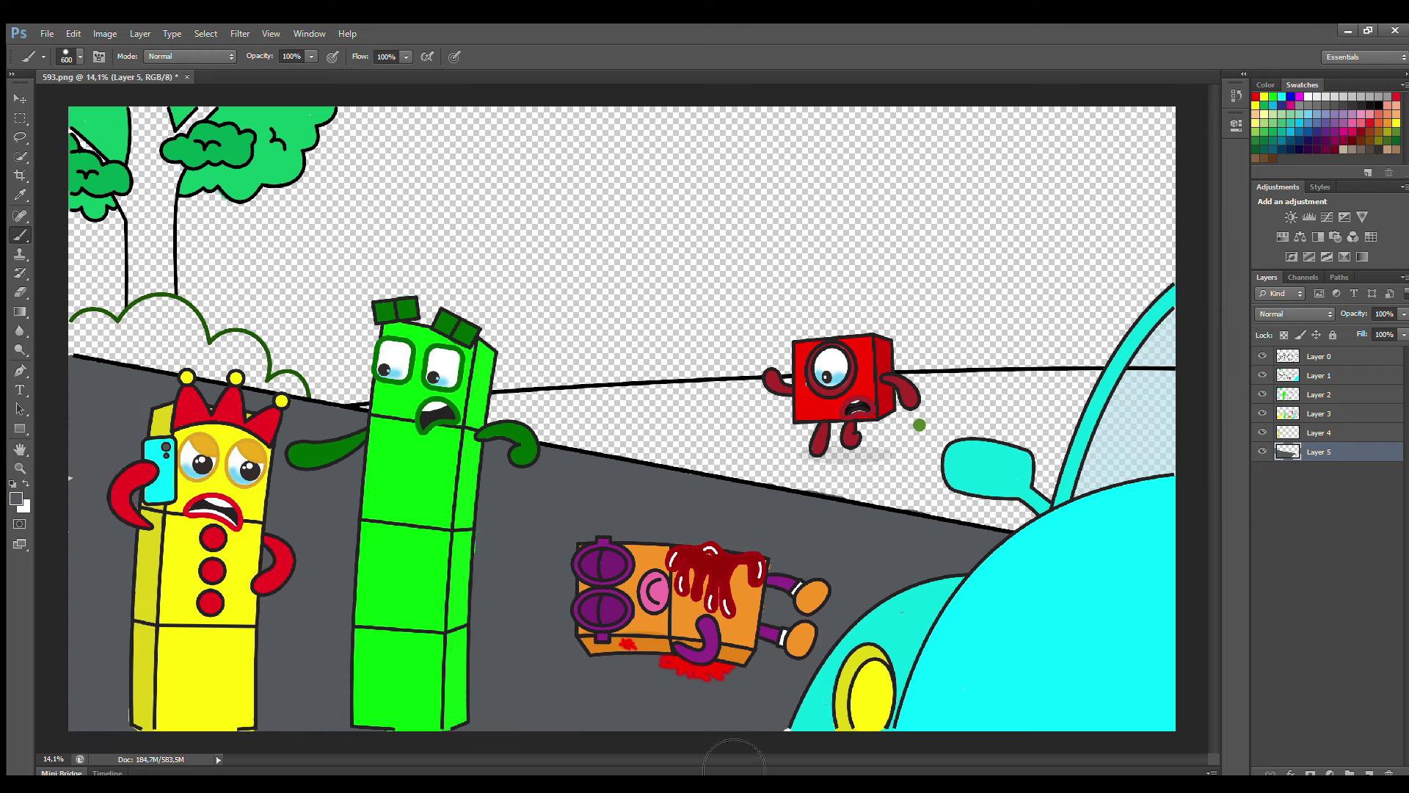
Brush soft dark shadows on the road around the lying character and at the bases of the two standing characters
{"action": "key", "text": "i"}
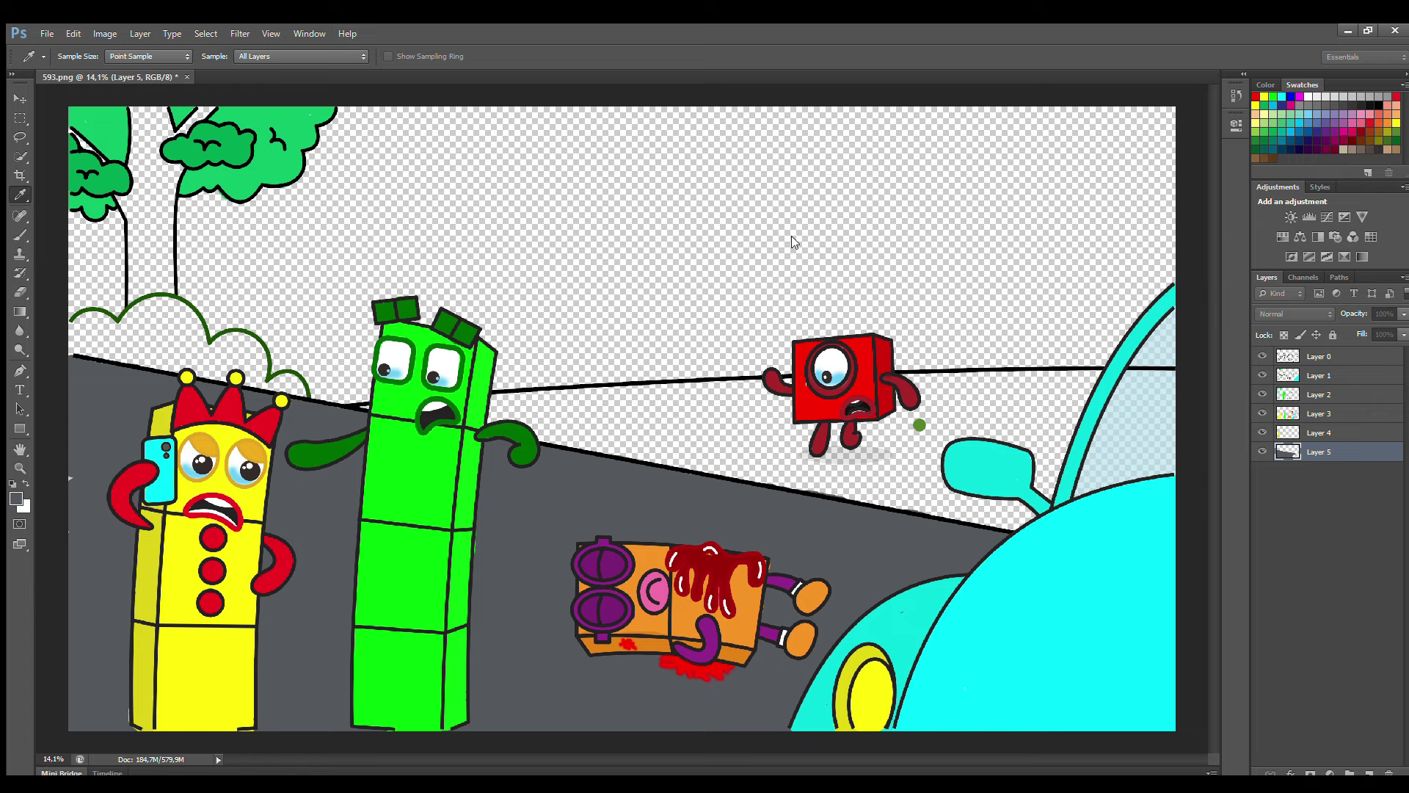
{"action": "key", "text": "b"}
{"action": "mouse_move", "coordinate": [642, 628]}
{"action": "left_mouse_down"}
{"action": "mouse_move", "coordinate": [609, 675]}
{"action": "mouse_move", "coordinate": [696, 675]}
{"action": "mouse_move", "coordinate": [816, 644]}
{"action": "mouse_move", "coordinate": [603, 656]}
{"action": "left_mouse_up"}
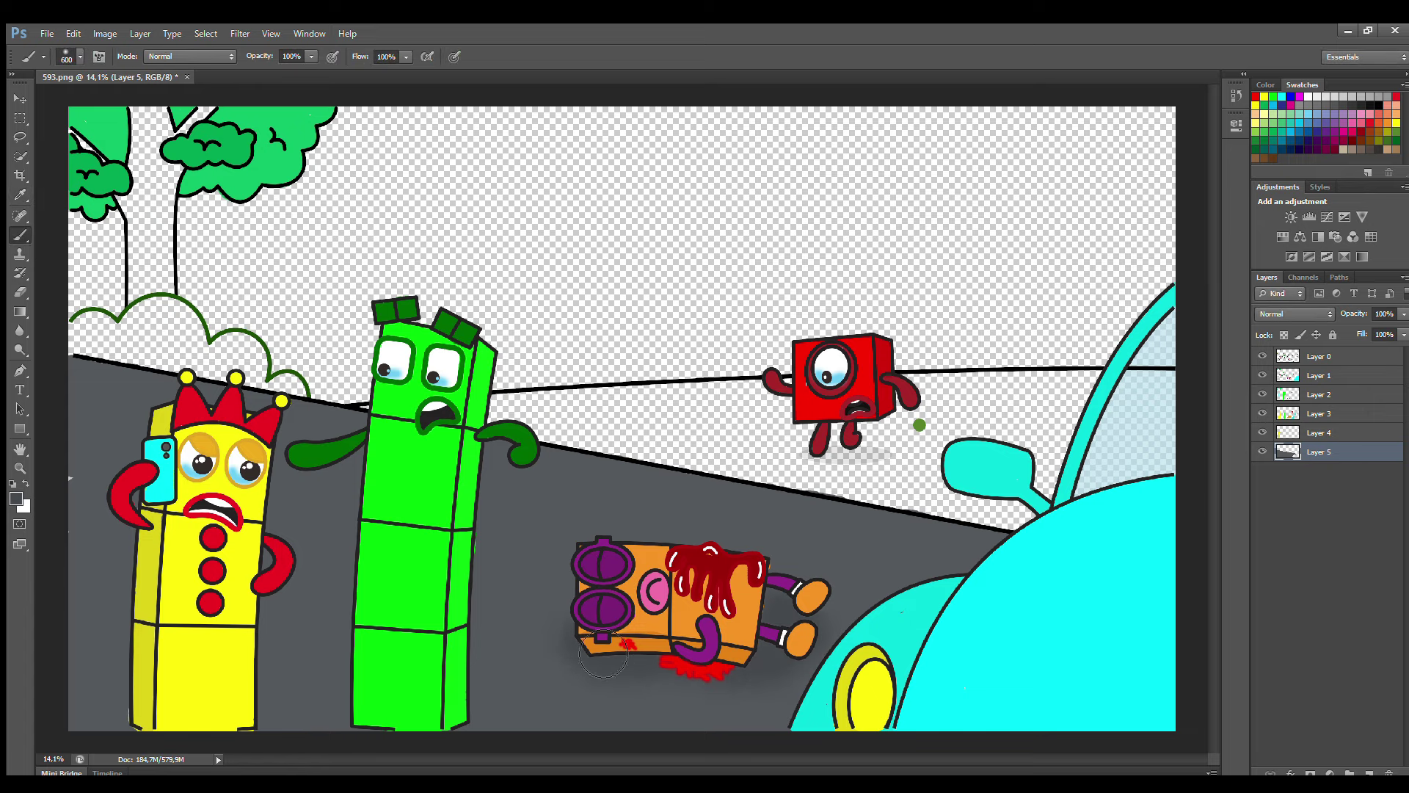
{"action": "left_click_drag", "start_coordinate": [95, 723], "coordinate": [515, 749]}
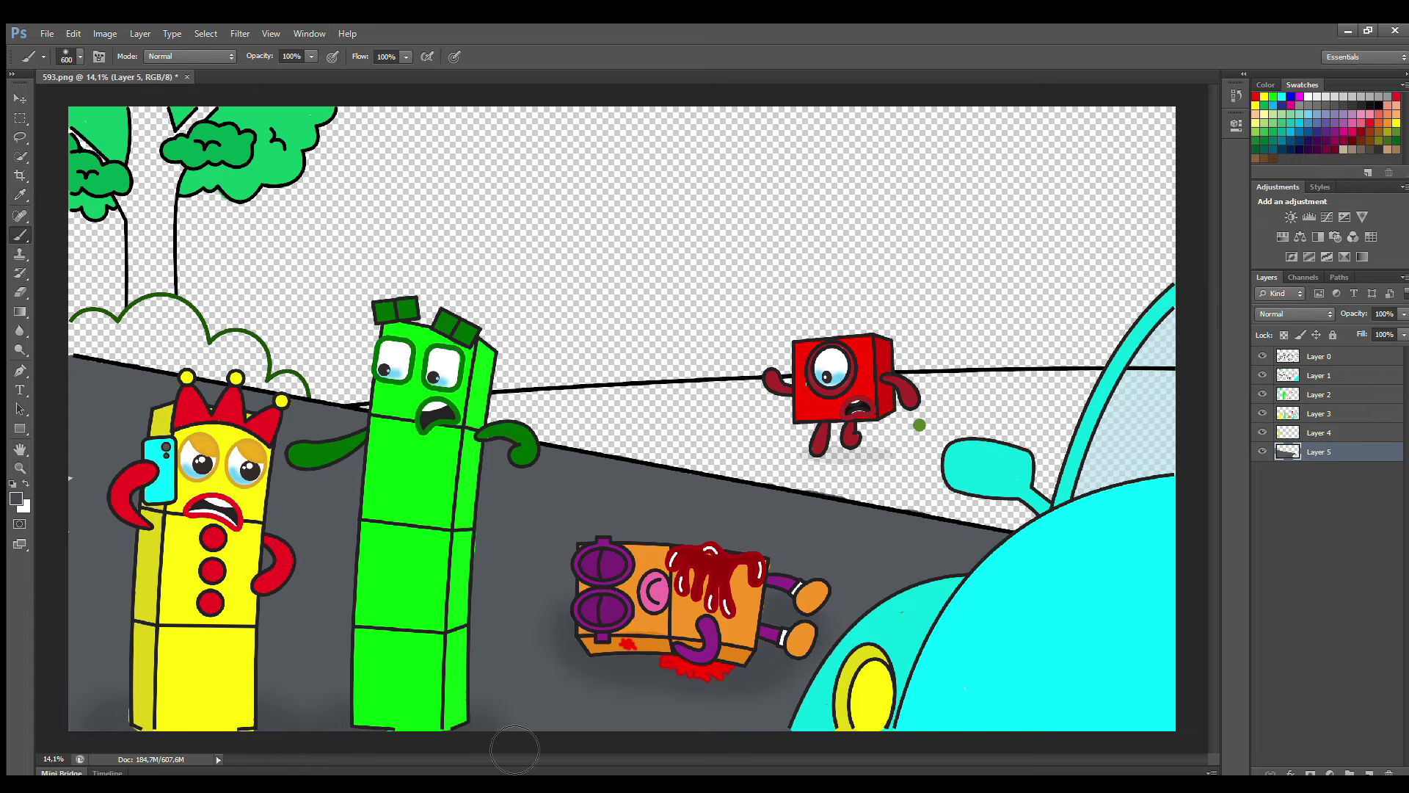
Paint the meadow with the olive green of the reference dot on a new layer below the road, erasing overspill above the horizon
{"action": "key", "text": "e"}
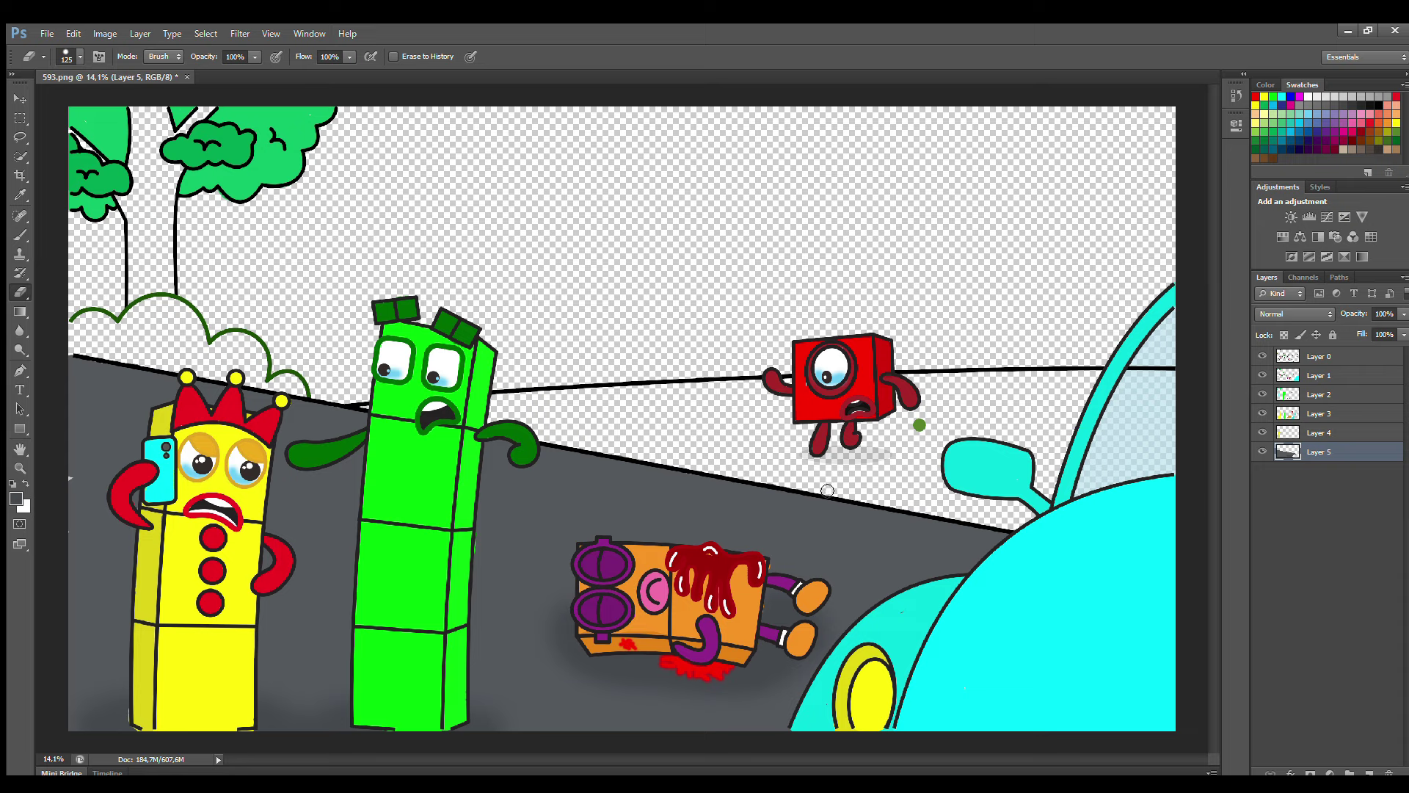
{"action": "left_click", "coordinate": [1368, 771]}
{"action": "key", "text": "b"}
{"action": "left_click", "coordinate": [919, 424], "text": "alt"}
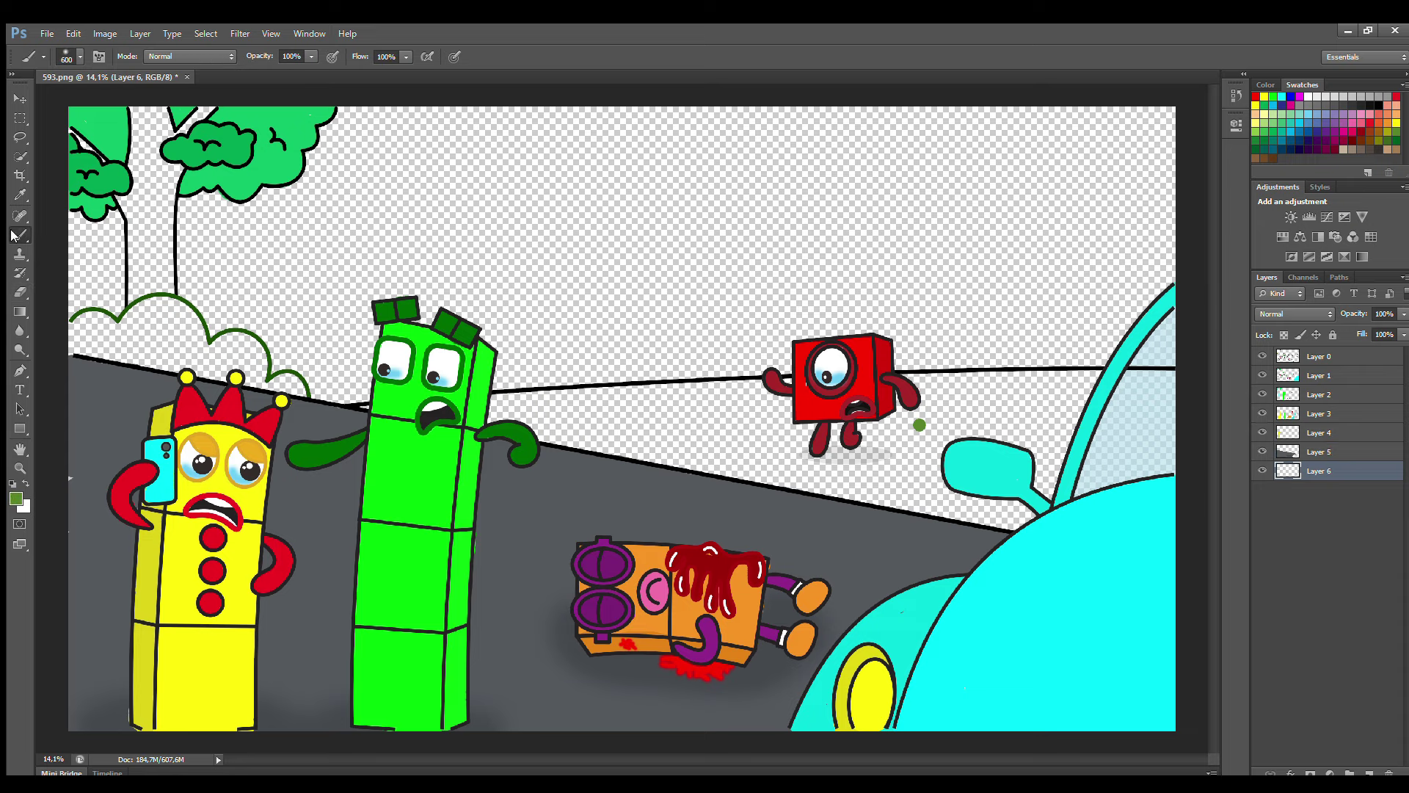
{"action": "key", "text": "bracketleft"}
{"action": "key", "text": "bracketleft"}
{"action": "mouse_move", "coordinate": [514, 433]}
{"action": "left_mouse_down"}
{"action": "mouse_move", "coordinate": [604, 412]}
{"action": "mouse_move", "coordinate": [909, 424]}
{"action": "mouse_move", "coordinate": [983, 400]}
{"action": "mouse_move", "coordinate": [1086, 399]}
{"action": "mouse_move", "coordinate": [969, 419]}
{"action": "mouse_move", "coordinate": [1056, 536]}
{"action": "mouse_move", "coordinate": [1165, 449]}
{"action": "mouse_move", "coordinate": [748, 454]}
{"action": "mouse_move", "coordinate": [849, 471]}
{"action": "left_mouse_up"}
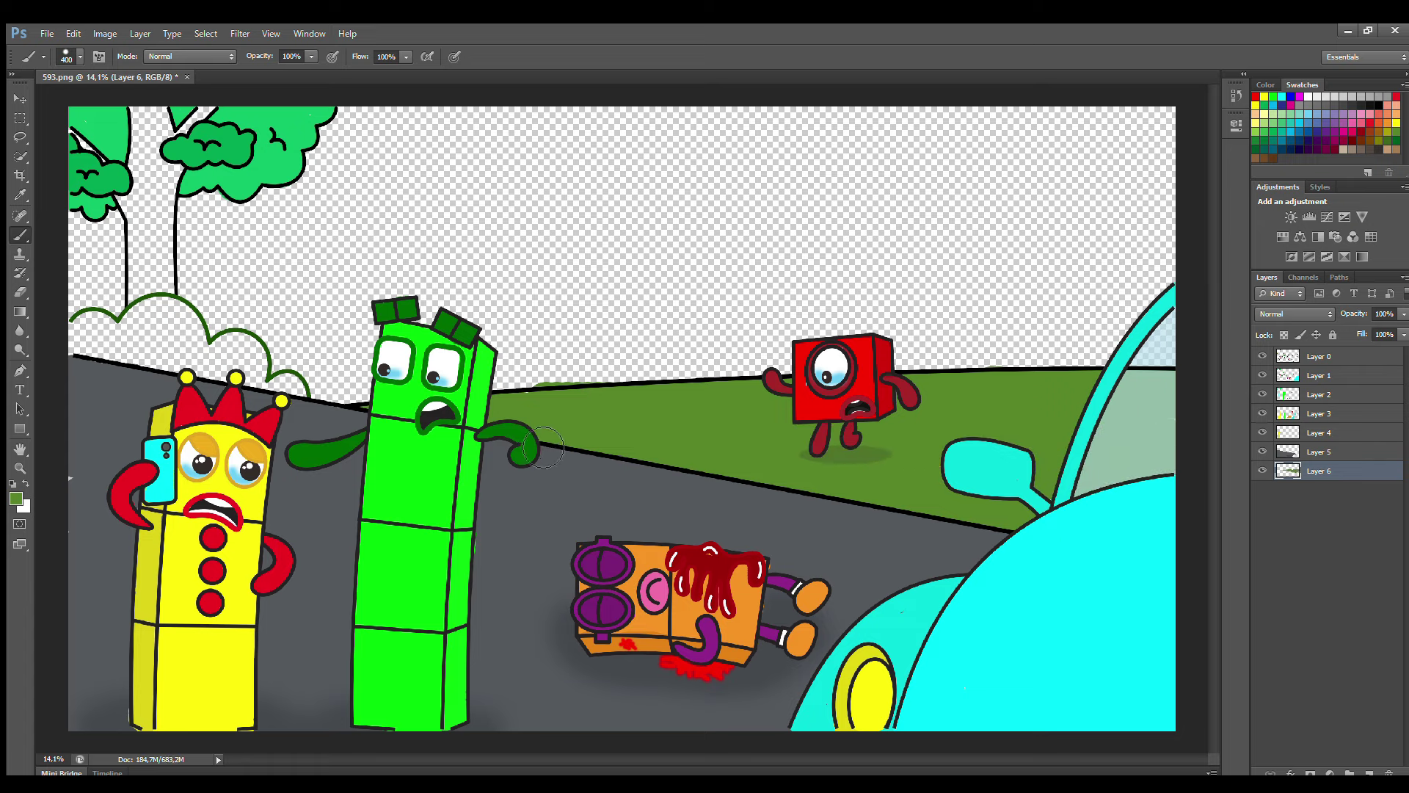
{"action": "key", "text": "e"}
{"action": "left_click_drag", "start_coordinate": [599, 385], "coordinate": [541, 382]}
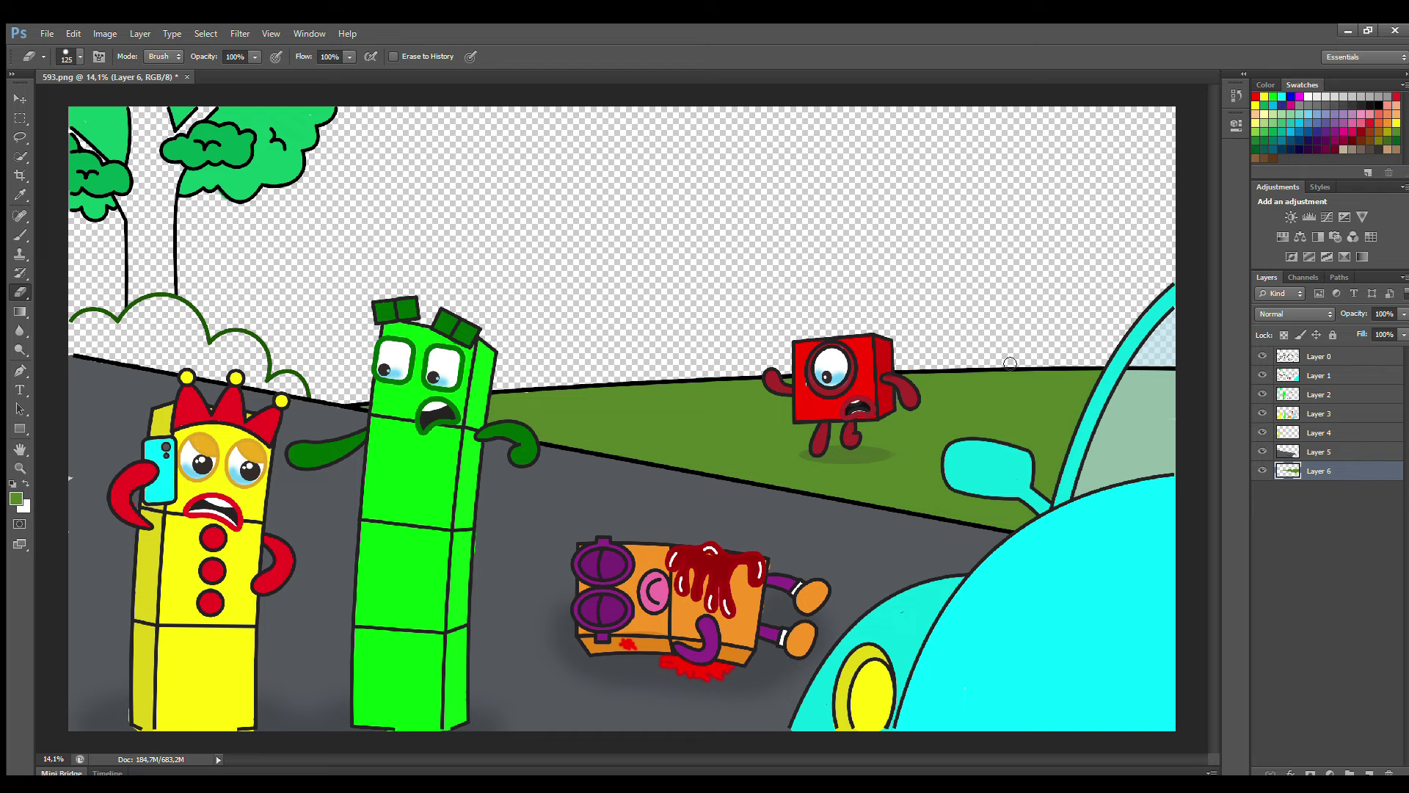
Sample the dark green of the bush outline and fill the bushes below the tree with it on Layer 6
{"action": "key", "text": "i"}
{"action": "left_click", "coordinate": [291, 374]}
{"action": "key", "text": "b"}
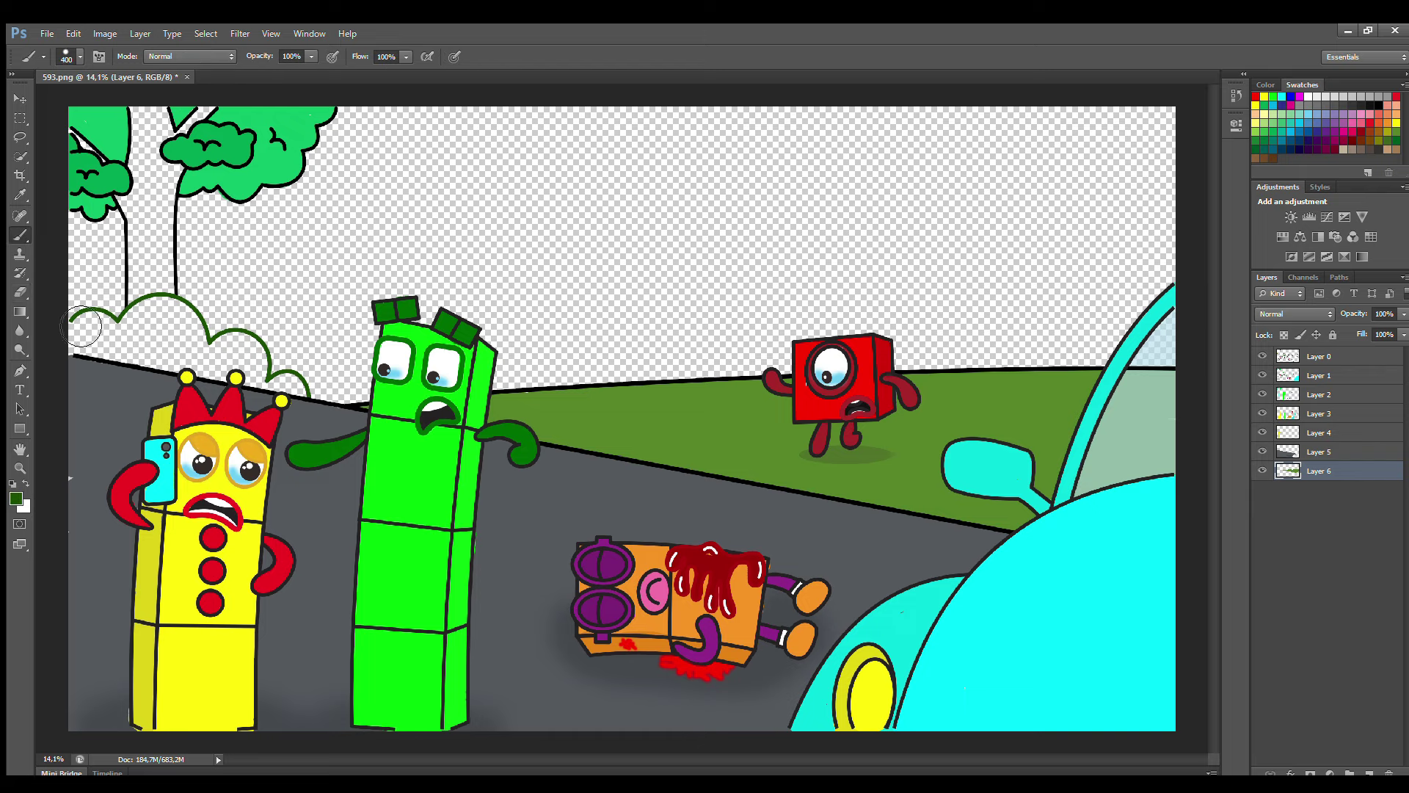
{"action": "mouse_move", "coordinate": [122, 369]}
{"action": "left_mouse_down"}
{"action": "mouse_move", "coordinate": [175, 359]}
{"action": "mouse_move", "coordinate": [219, 401]}
{"action": "mouse_move", "coordinate": [276, 420]}
{"action": "mouse_move", "coordinate": [263, 399]}
{"action": "mouse_move", "coordinate": [294, 411]}
{"action": "left_mouse_up"}
{"action": "key", "text": "bracketright"}
{"action": "key", "text": "bracketright"}
{"action": "key", "text": "bracketright"}
{"action": "left_click", "coordinate": [161, 338]}
{"action": "key", "text": "bracketleft"}
{"action": "key", "text": "bracketleft"}
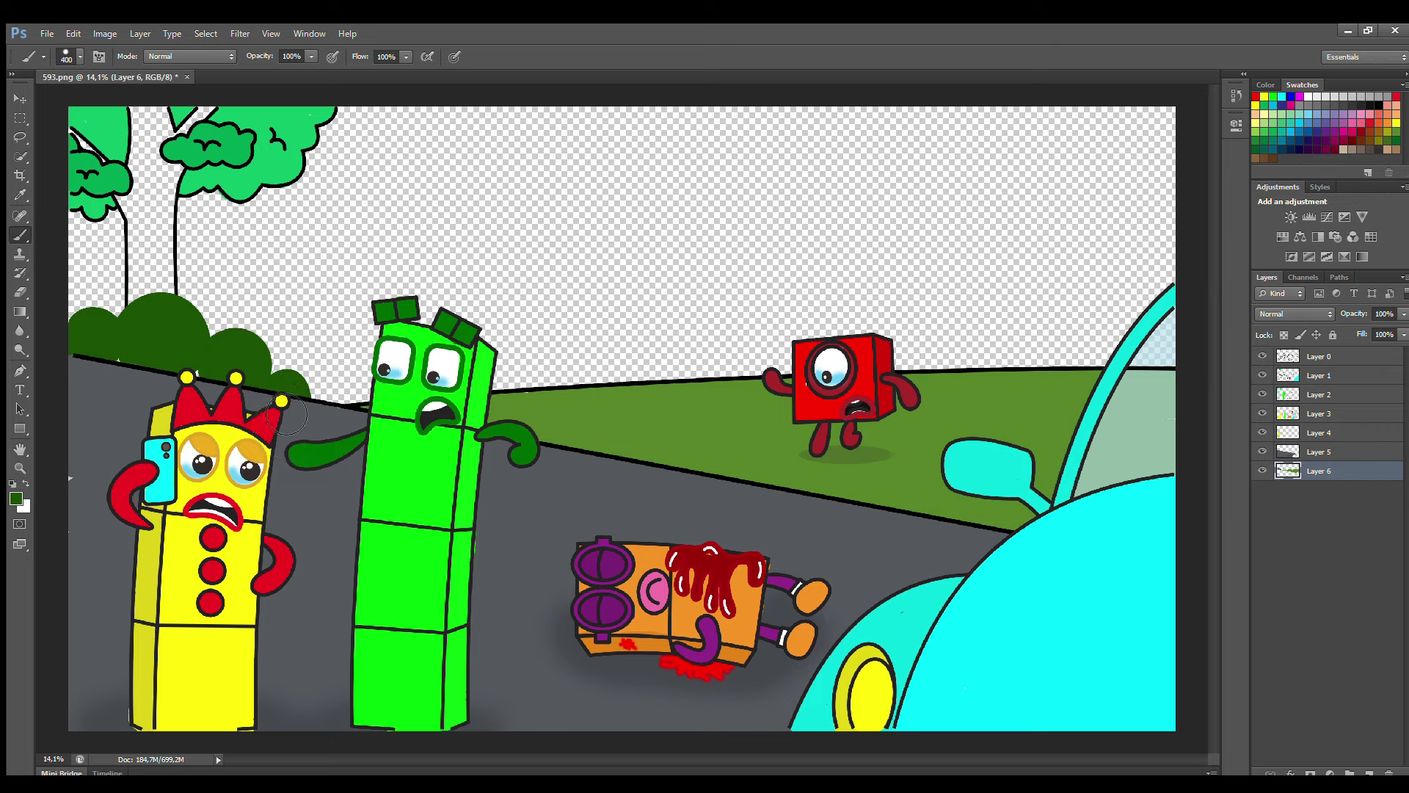
Add a new layer beneath the meadow and dab one large round dark green bush on the horizon with an enlarged brush
{"action": "key", "text": "bracketright"}
{"action": "key", "text": "bracketright"}
{"action": "key", "text": "bracketright"}
{"action": "key", "text": "bracketright"}
{"action": "key", "text": "bracketright"}
{"action": "key", "text": "bracketright"}
{"action": "key", "text": "bracketright"}
{"action": "key", "text": "bracketright"}
{"action": "key", "text": "bracketright"}
{"action": "left_click", "coordinate": [667, 330]}
{"action": "key", "text": "ctrl+z"}
{"action": "left_click", "coordinate": [1366, 769]}
{"action": "left_click", "coordinate": [676, 340]}
Dab smaller dark green bushes between the large bush and the red cube character and behind the cube
{"action": "key", "text": "bracketleft"}
{"action": "key", "text": "bracketleft"}
{"action": "key", "text": "bracketleft"}
{"action": "key", "text": "bracketleft"}
{"action": "key", "text": "bracketleft"}
{"action": "left_click", "coordinate": [765, 355]}
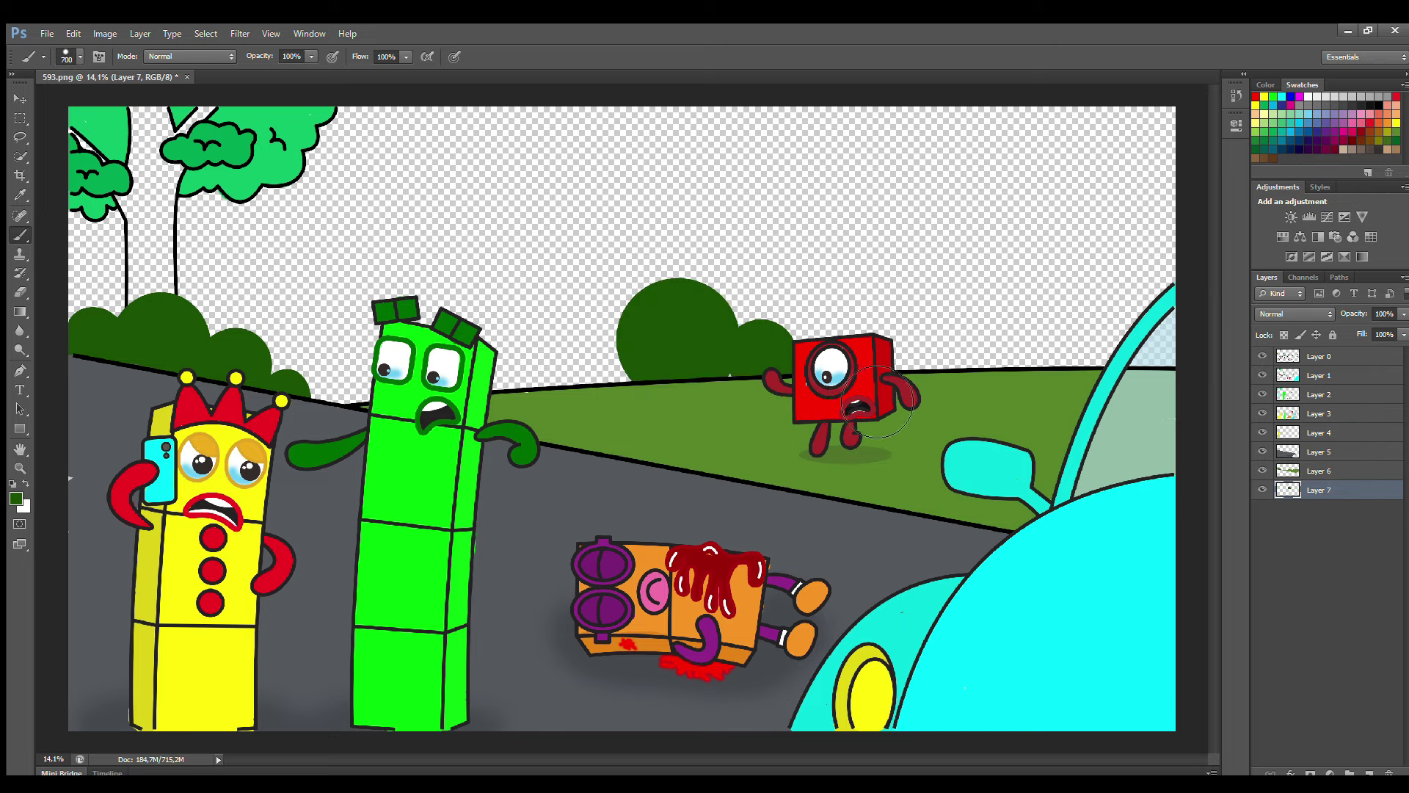
{"action": "left_click", "coordinate": [835, 352]}
{"action": "key", "text": "bracketleft"}
{"action": "key", "text": "bracketleft"}
{"action": "key", "text": "bracketleft"}
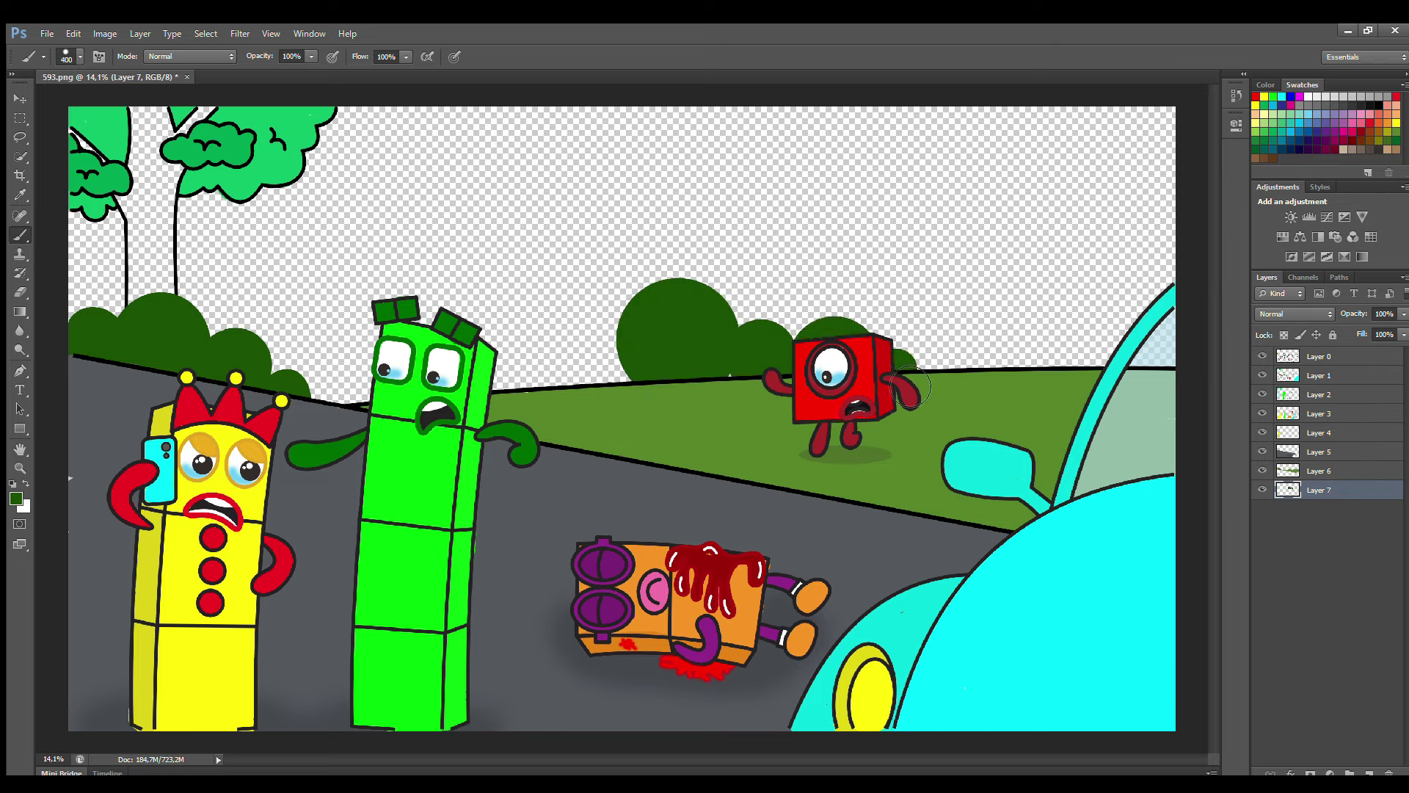
Extend the bush row from the large bush toward the tall green character with smaller dark green dabs
{"action": "left_click", "coordinate": [603, 353]}
{"action": "key", "text": "bracketright"}
{"action": "key", "text": "bracketright"}
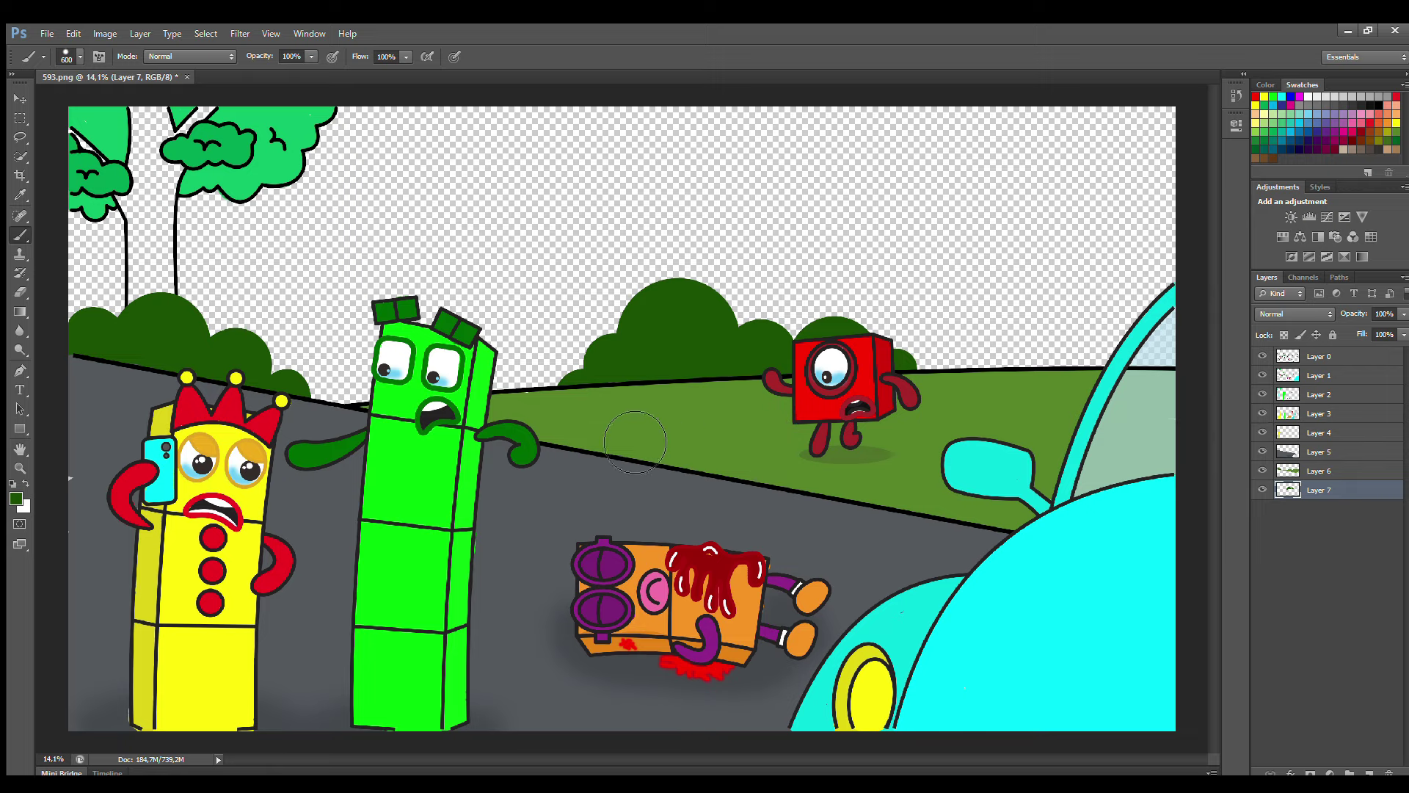
{"action": "left_click", "coordinate": [562, 386]}
{"action": "left_click", "coordinate": [555, 373]}
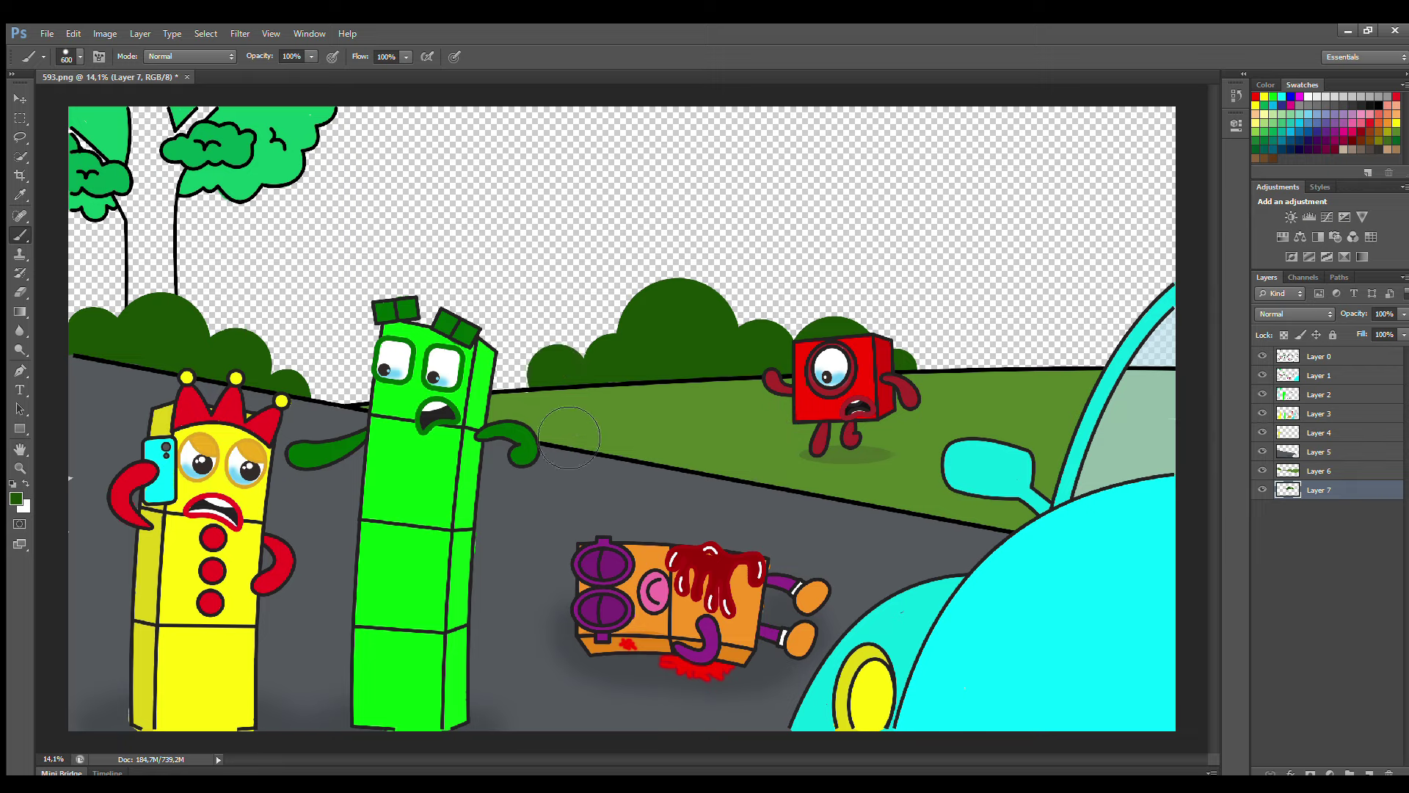
Dab a second row of dark green bushes along the horizon beside the car and behind its windshield
{"action": "left_click", "coordinate": [1007, 345]}
{"action": "left_click", "coordinate": [1067, 342]}
{"action": "left_click", "coordinate": [1156, 349]}
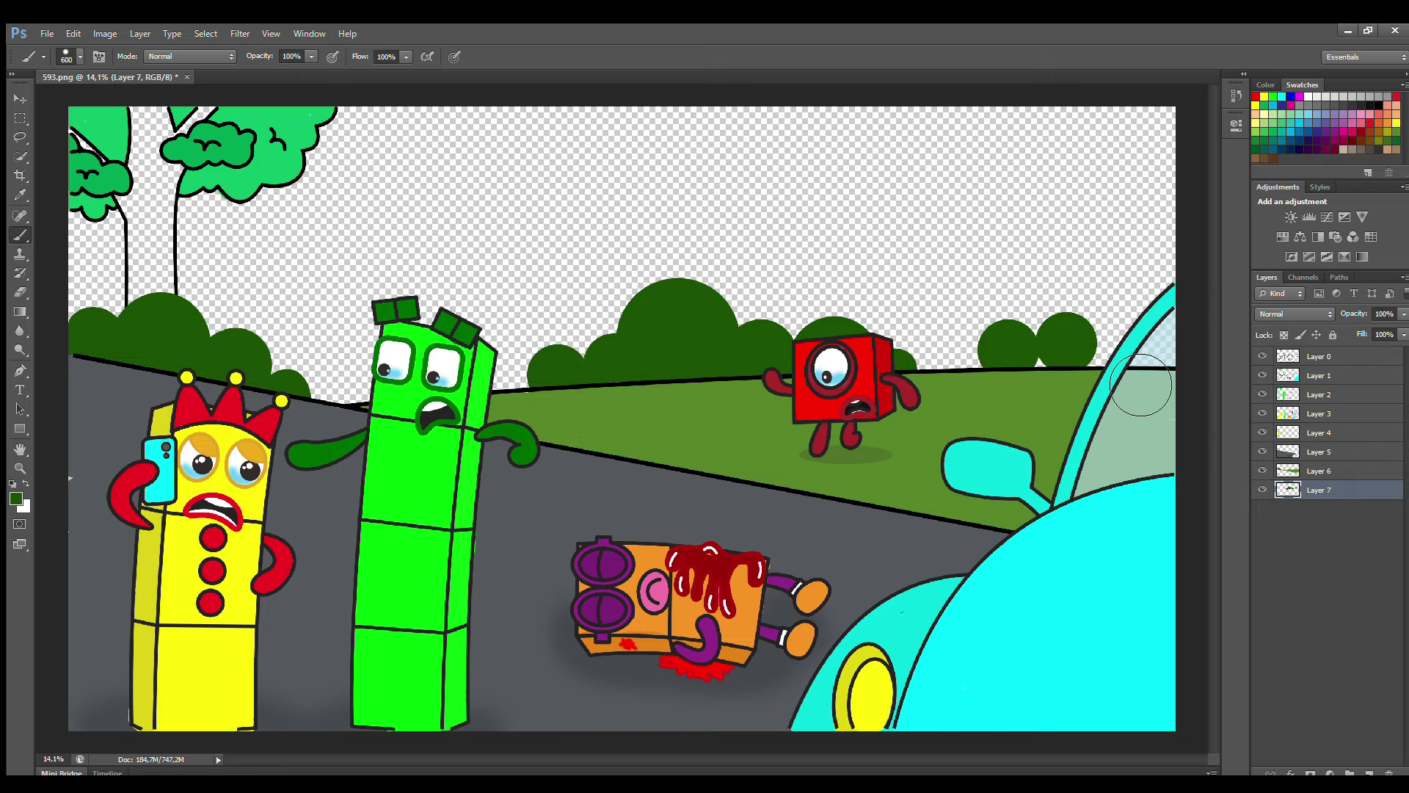
{"action": "left_click", "coordinate": [1111, 351]}
{"action": "key", "text": "bracketleft"}
{"action": "key", "text": "bracketleft"}
{"action": "key", "text": "bracketleft"}
{"action": "left_click", "coordinate": [973, 365]}
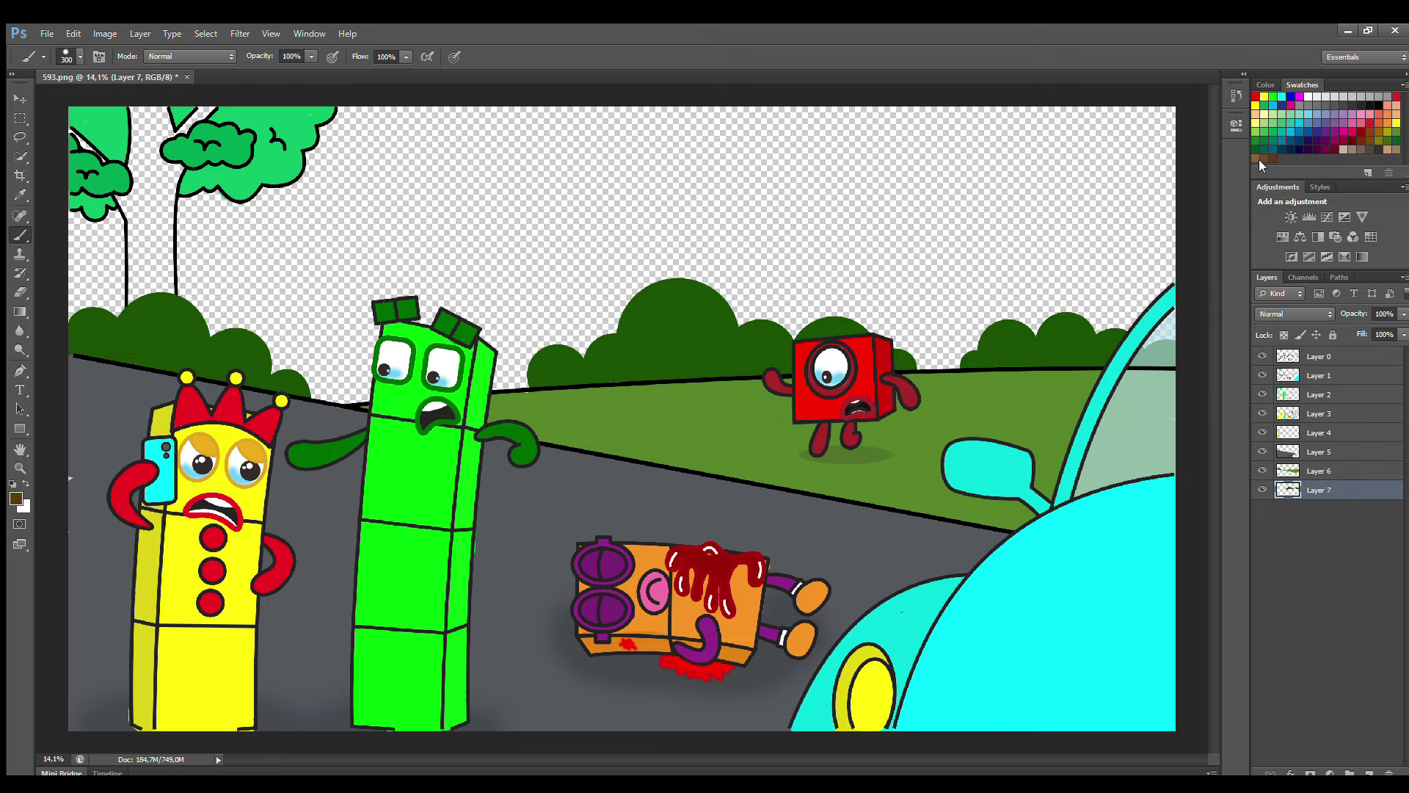
Paint the tree's trunk and branches dark brown on the same layer as the bushes
{"action": "key", "text": "i"}
{"action": "key", "text": "b"}
{"action": "left_click_drag", "start_coordinate": [137, 296], "coordinate": [141, 227]}
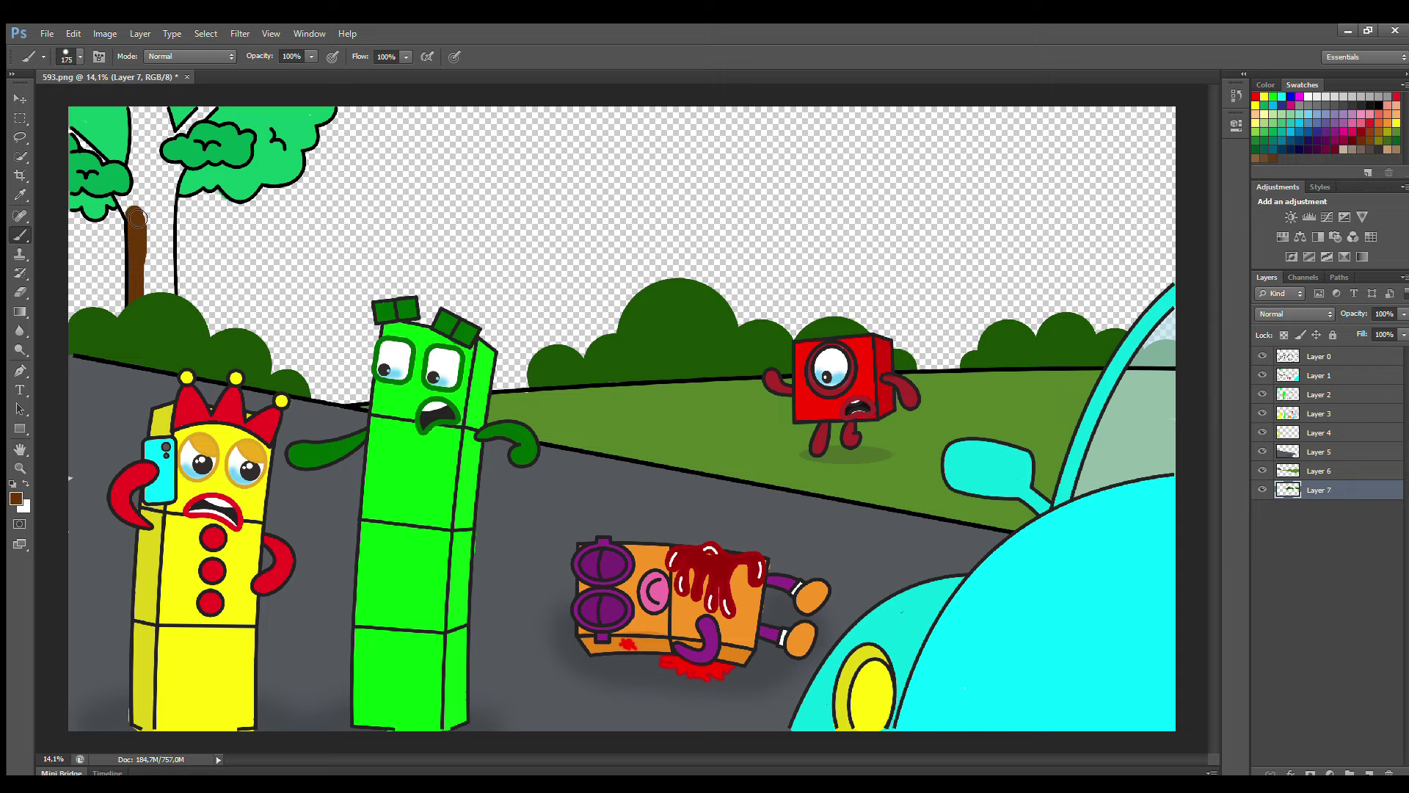
{"action": "mouse_move", "coordinate": [75, 131]}
{"action": "left_mouse_down"}
{"action": "mouse_move", "coordinate": [131, 116]}
{"action": "mouse_move", "coordinate": [206, 127]}
{"action": "mouse_move", "coordinate": [170, 132]}
{"action": "mouse_move", "coordinate": [162, 284]}
{"action": "mouse_move", "coordinate": [184, 136]}
{"action": "mouse_move", "coordinate": [146, 215]}
{"action": "left_mouse_up"}
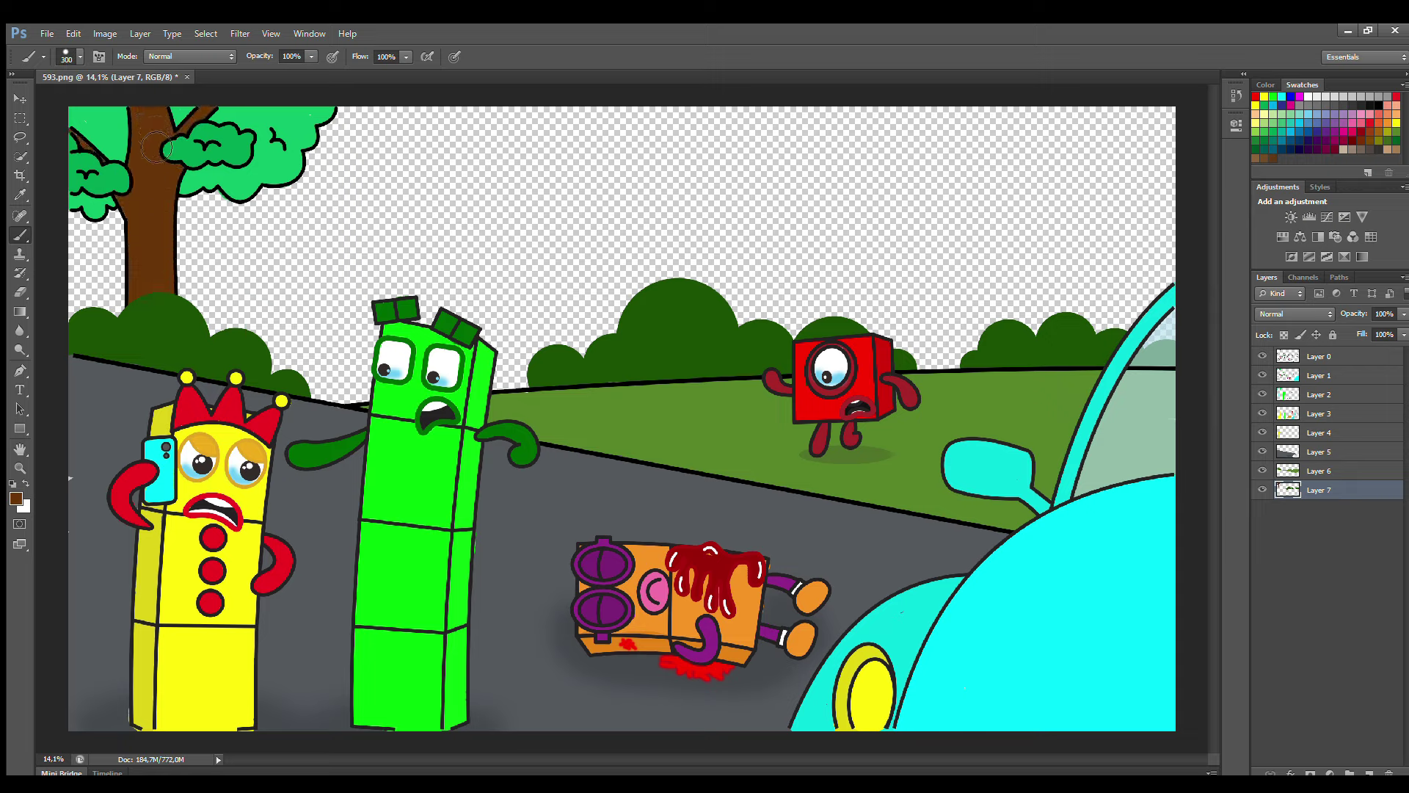
Add a new layer beneath the bushes and brush a soft pale blue haze along the horizon with a 1900 px brush
{"action": "left_click", "coordinate": [1368, 773]}
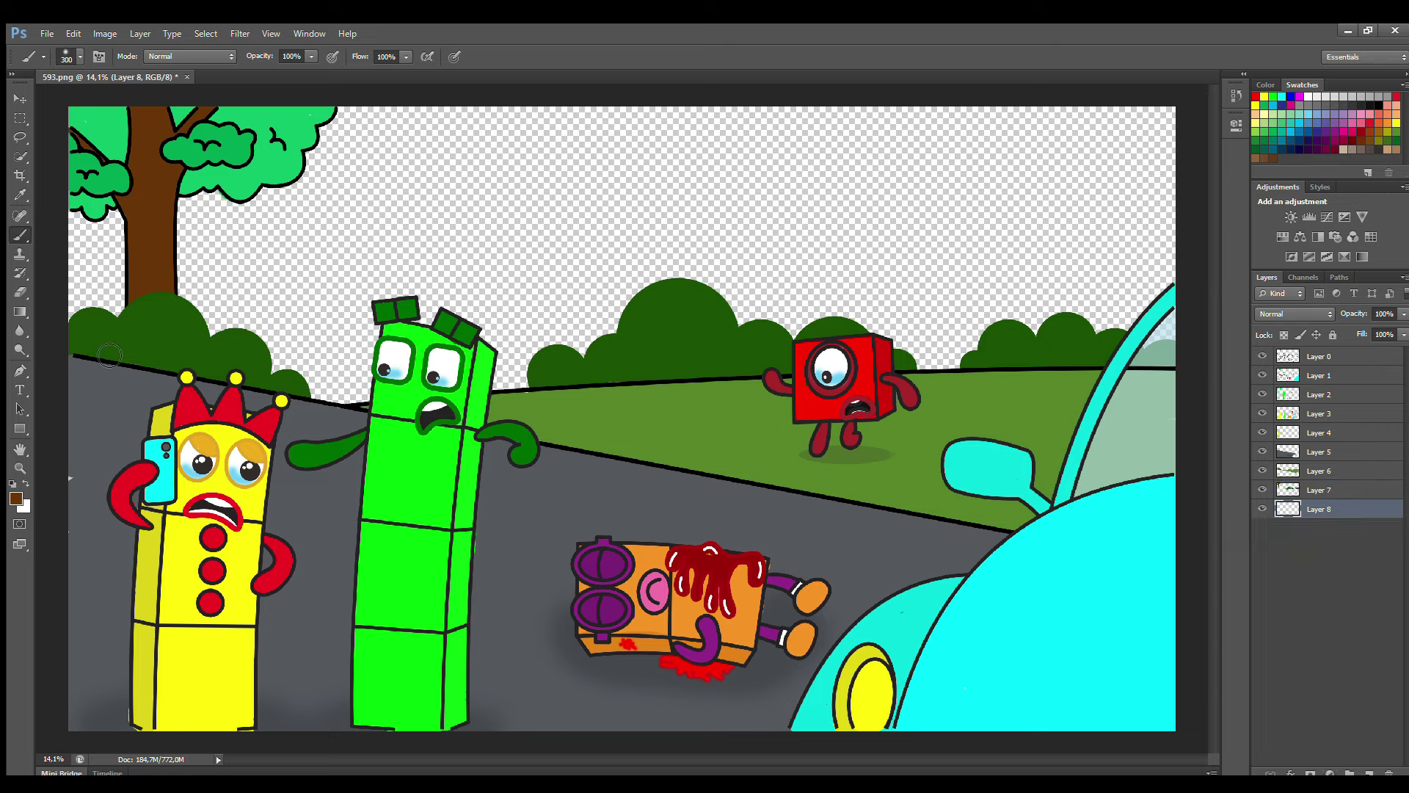
{"action": "key", "text": "bracketright"}
{"action": "key", "text": "bracketright"}
{"action": "key", "text": "bracketright"}
{"action": "key", "text": "bracketright"}
{"action": "key", "text": "bracketright"}
{"action": "key", "text": "bracketright"}
{"action": "key", "text": "bracketright"}
{"action": "key", "text": "bracketright"}
{"action": "key", "text": "bracketright"}
{"action": "key", "text": "bracketright"}
{"action": "left_click_drag", "start_coordinate": [88, 294], "coordinate": [1127, 381]}
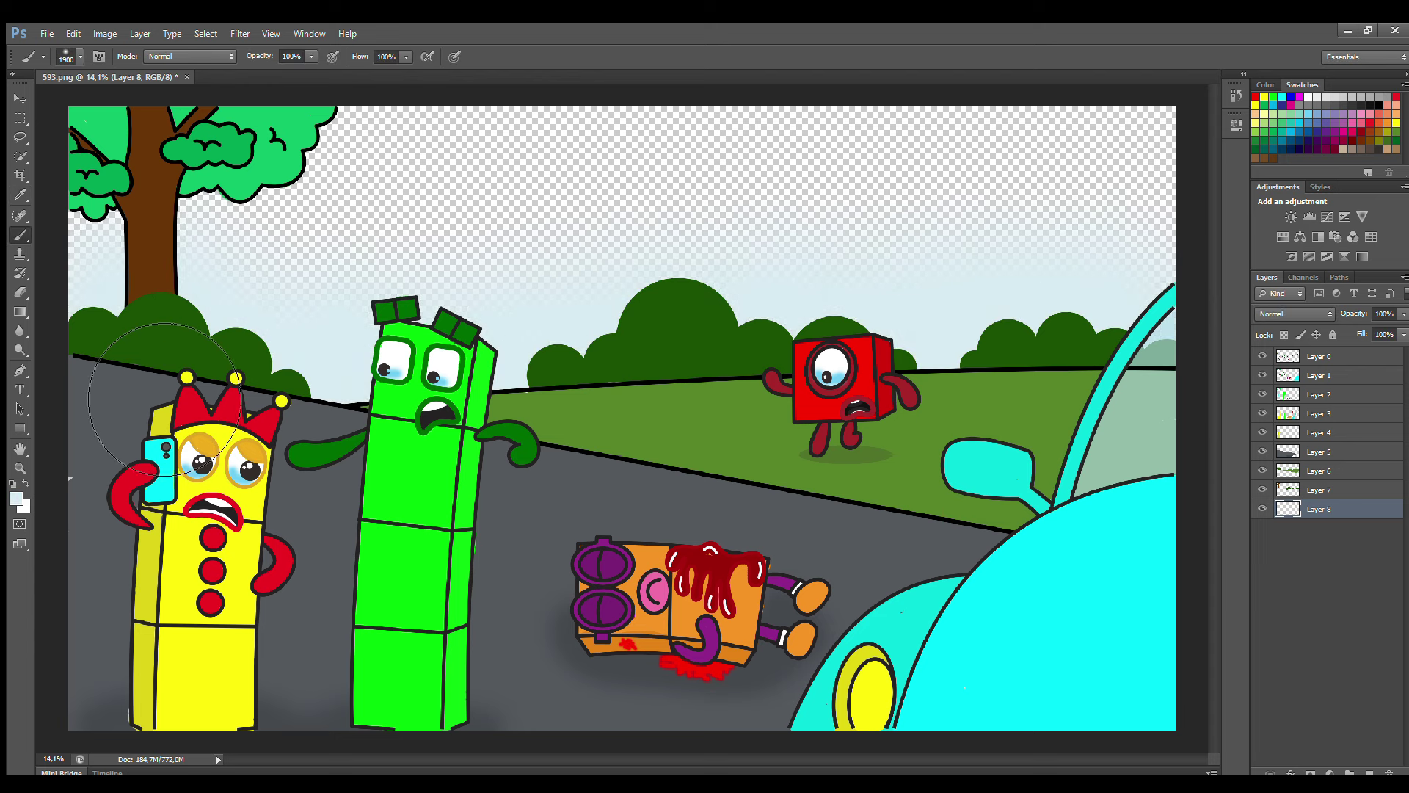
Add another layer beneath the pale haze and paint the upper sky a brighter sky blue with the large soft brush
{"action": "left_click", "coordinate": [1369, 772]}
{"action": "key", "text": "i"}
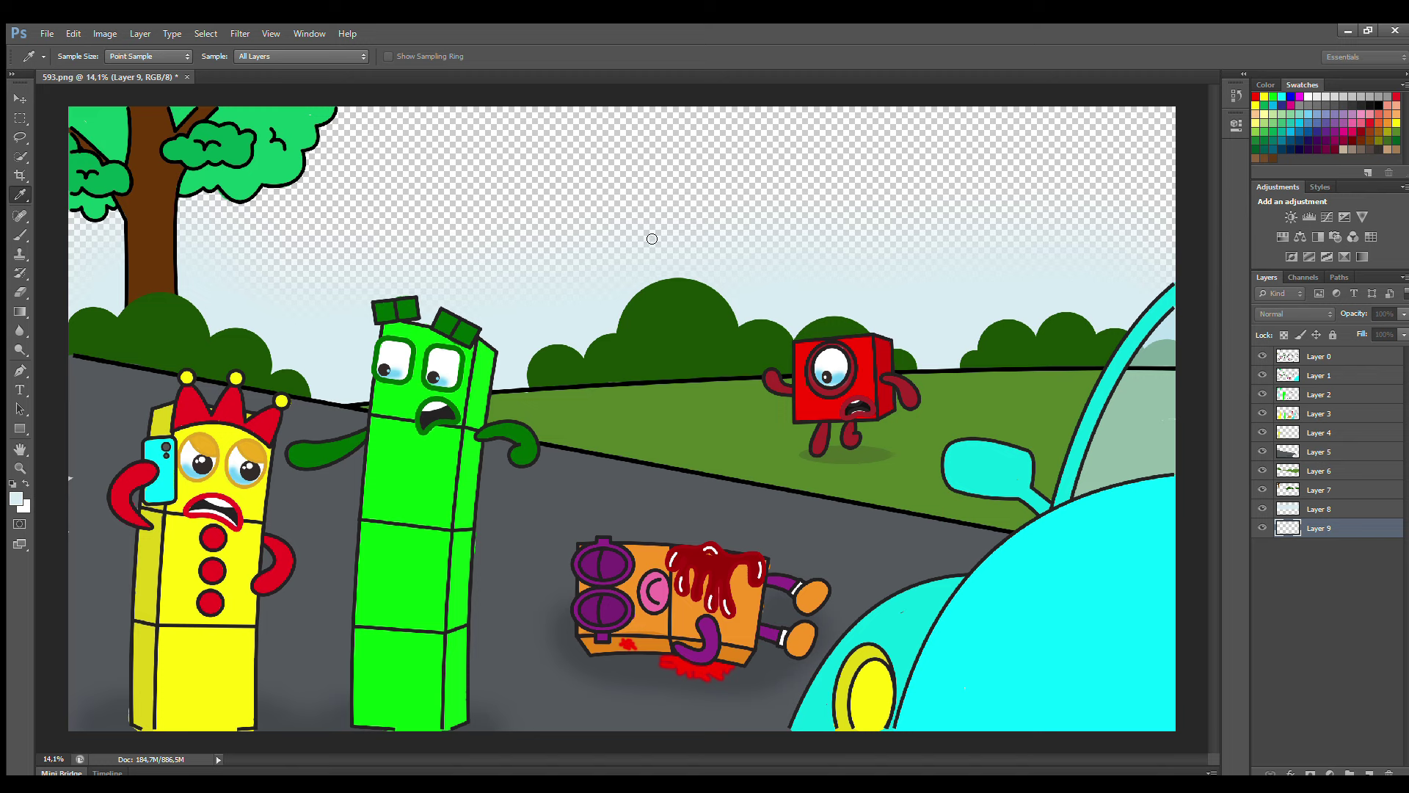
{"action": "key", "text": "b"}
{"action": "mouse_move", "coordinate": [252, 236]}
{"action": "left_mouse_down"}
{"action": "mouse_move", "coordinate": [440, 189]}
{"action": "mouse_move", "coordinate": [959, 299]}
{"action": "mouse_move", "coordinate": [343, 323]}
{"action": "mouse_move", "coordinate": [934, 240]}
{"action": "left_mouse_up"}
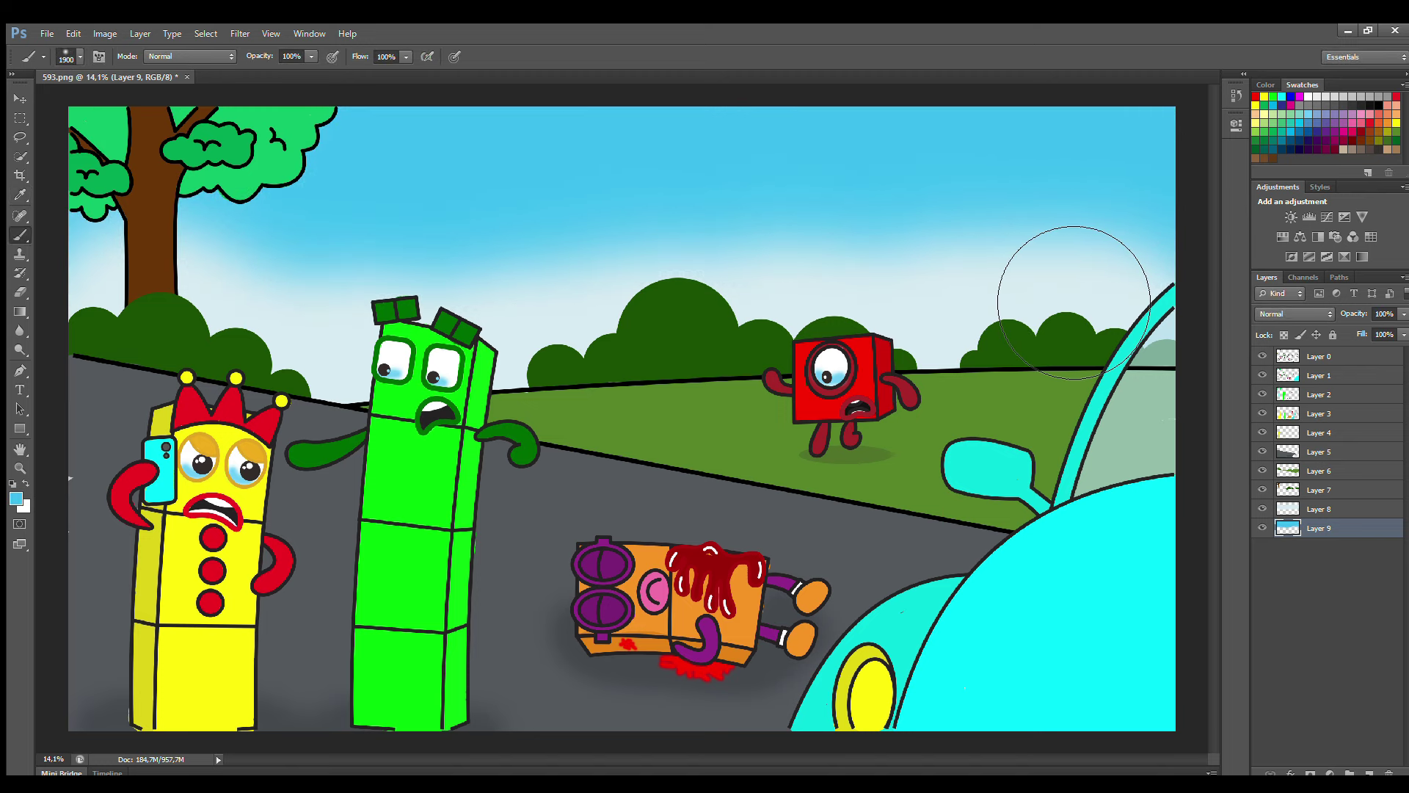
{"action": "left_click", "coordinate": [1164, 423]}
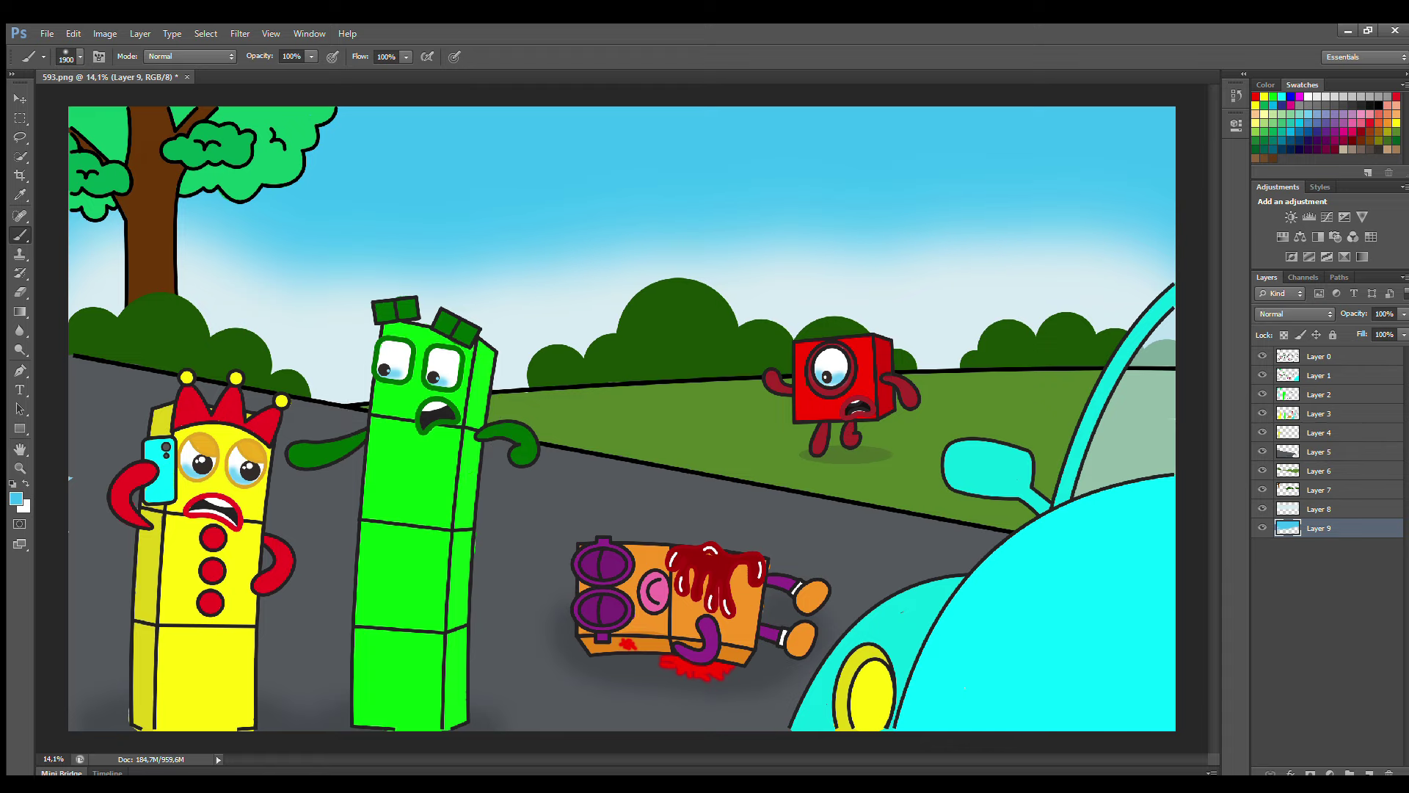